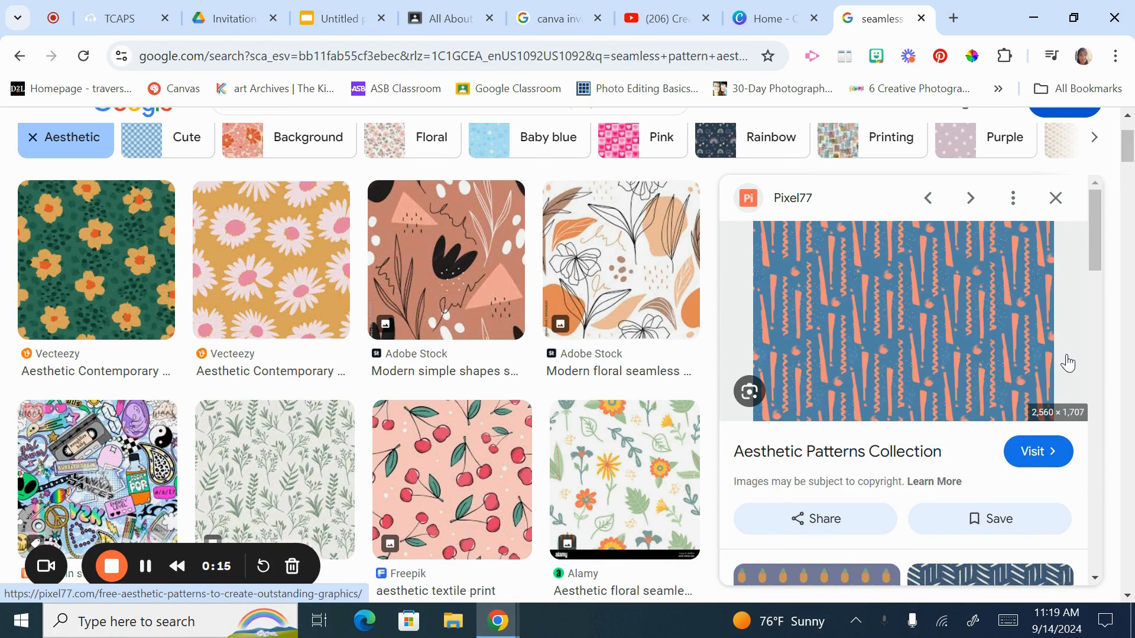
- Look through the related images for the selected aesthetic pattern to examine examples of seamless patterns
scroll(1068, 362, down, 3)
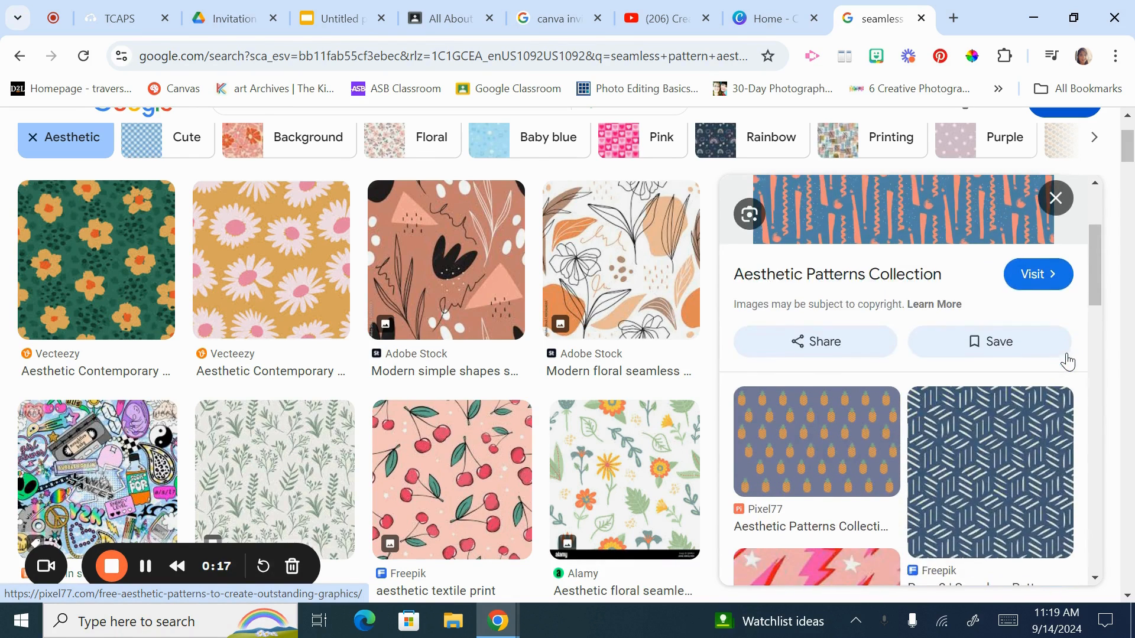
scroll(1067, 362, down, 6)
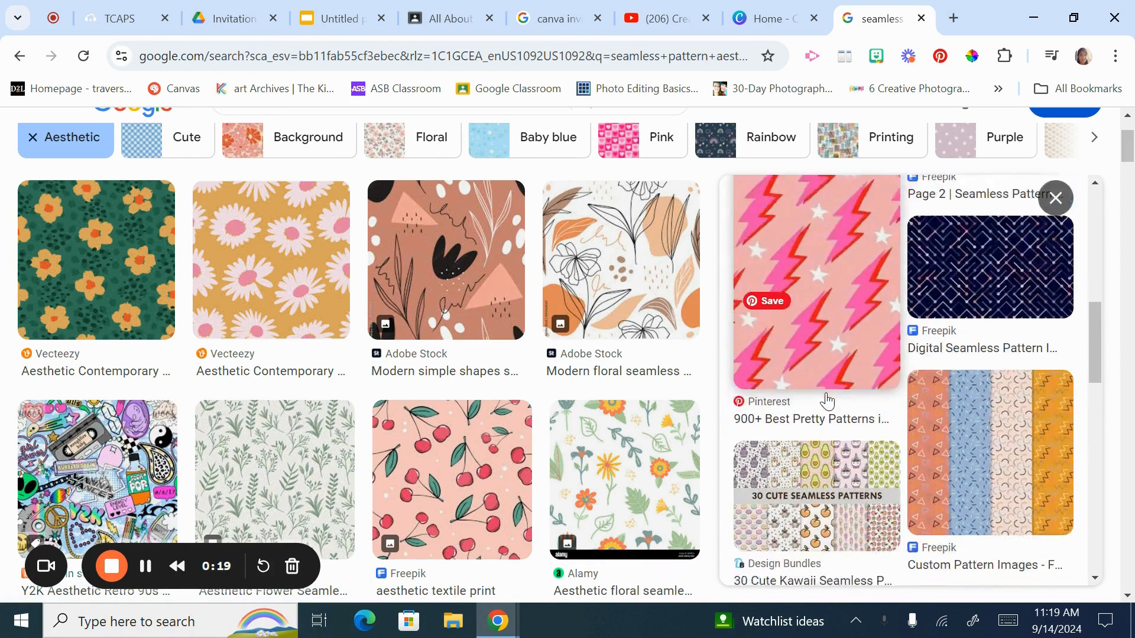
scroll(827, 401, down, 5)
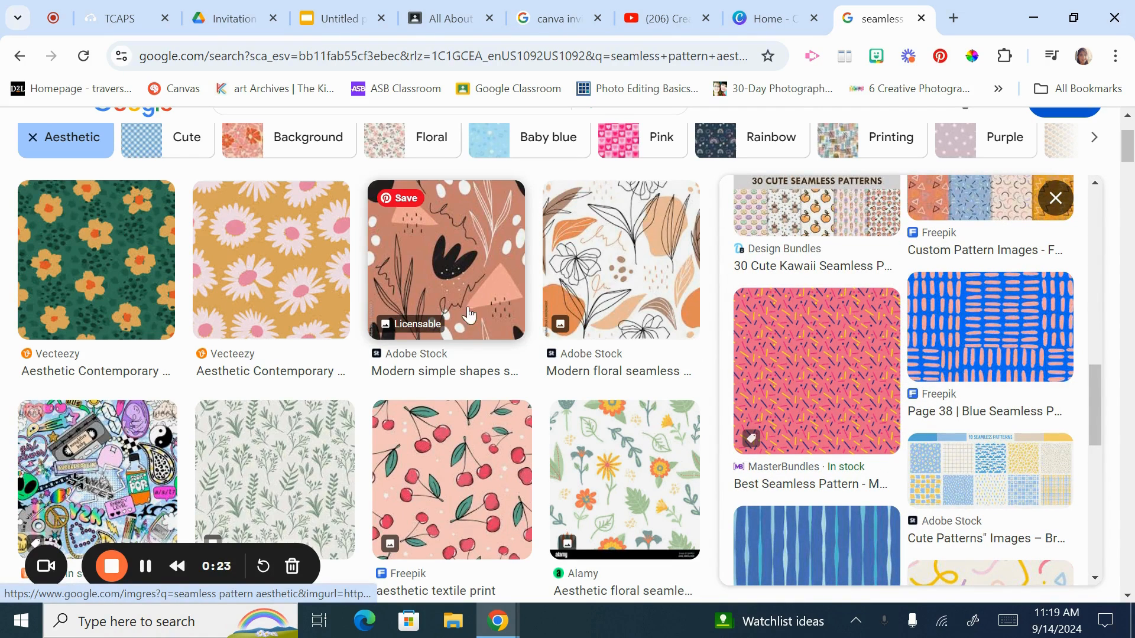
scroll(816, 367, up, 10)
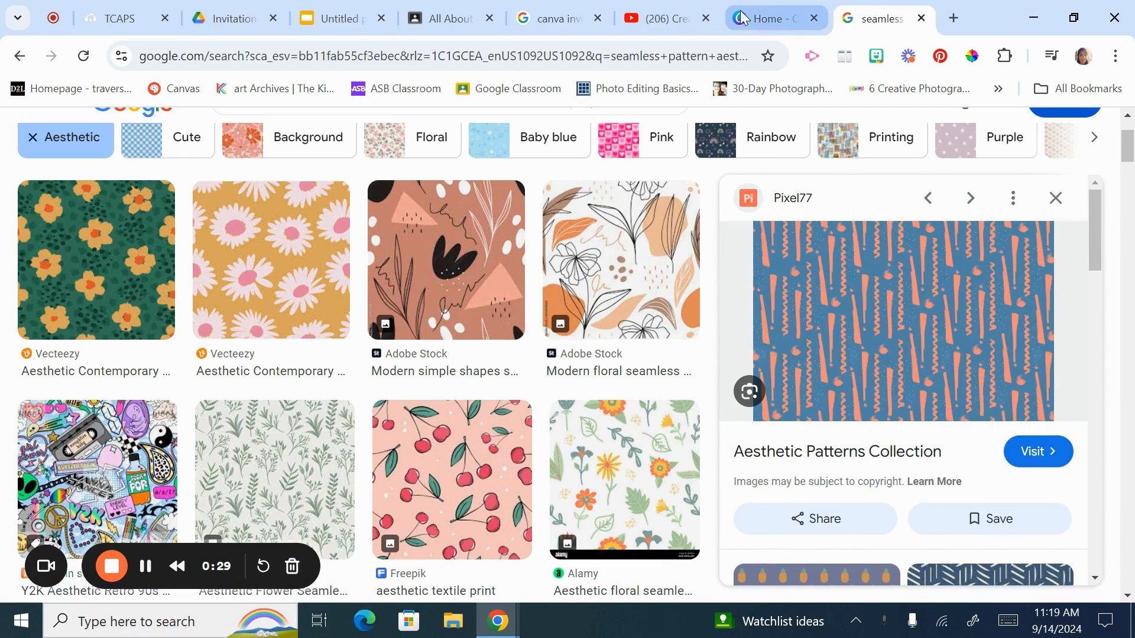
- Switch to Canva and create a new blank custom-size design of 3000 × 3000 px
click(763, 20)
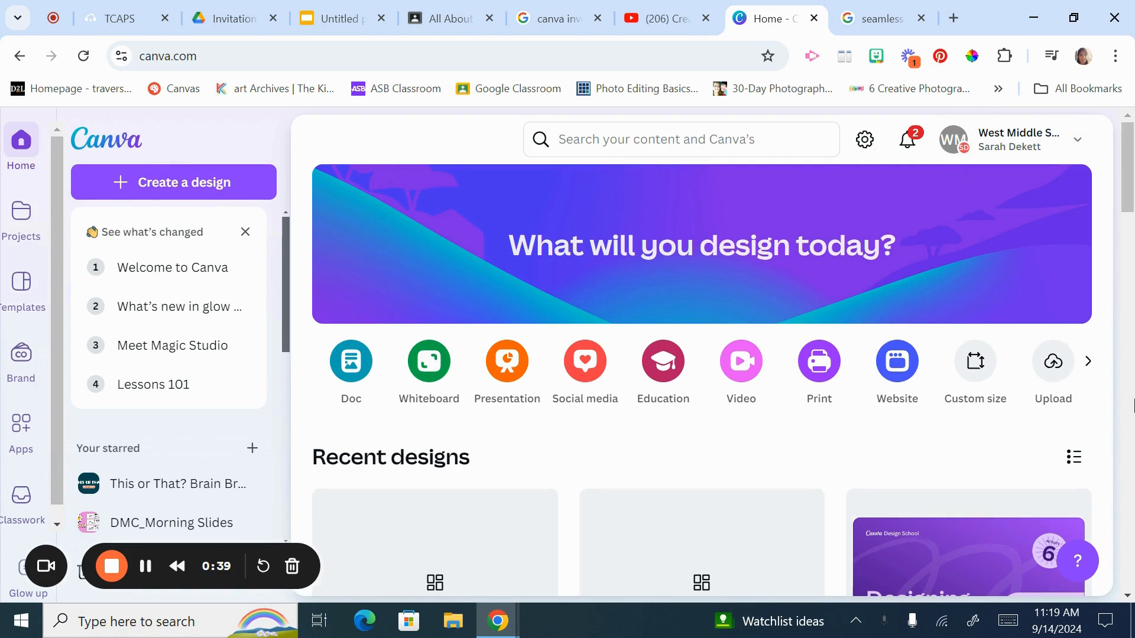
click(975, 363)
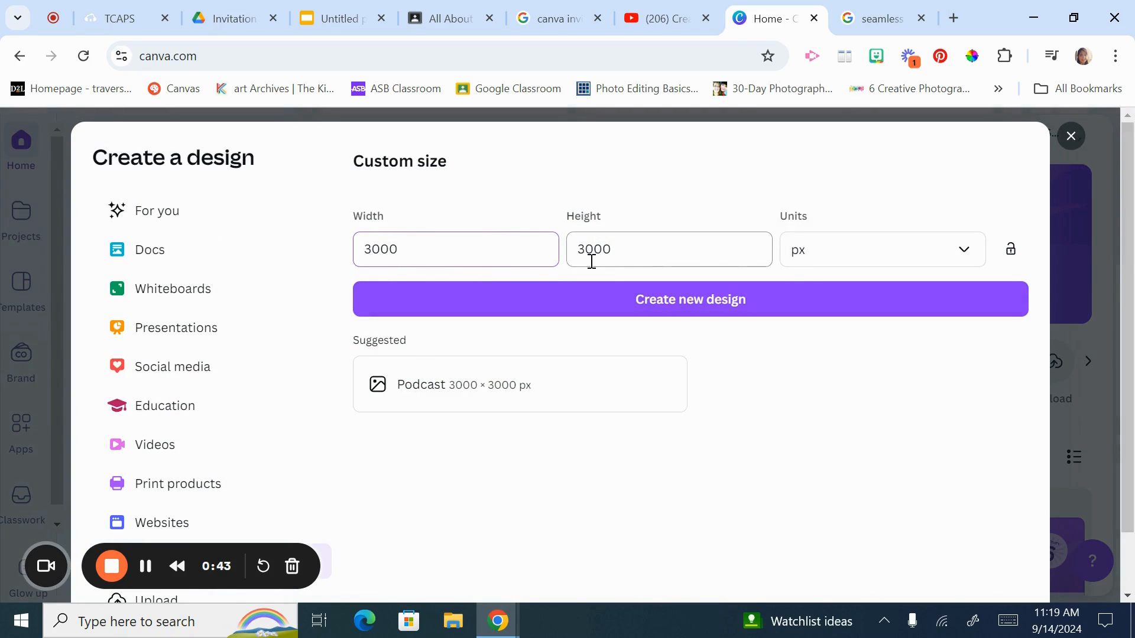
click(893, 260)
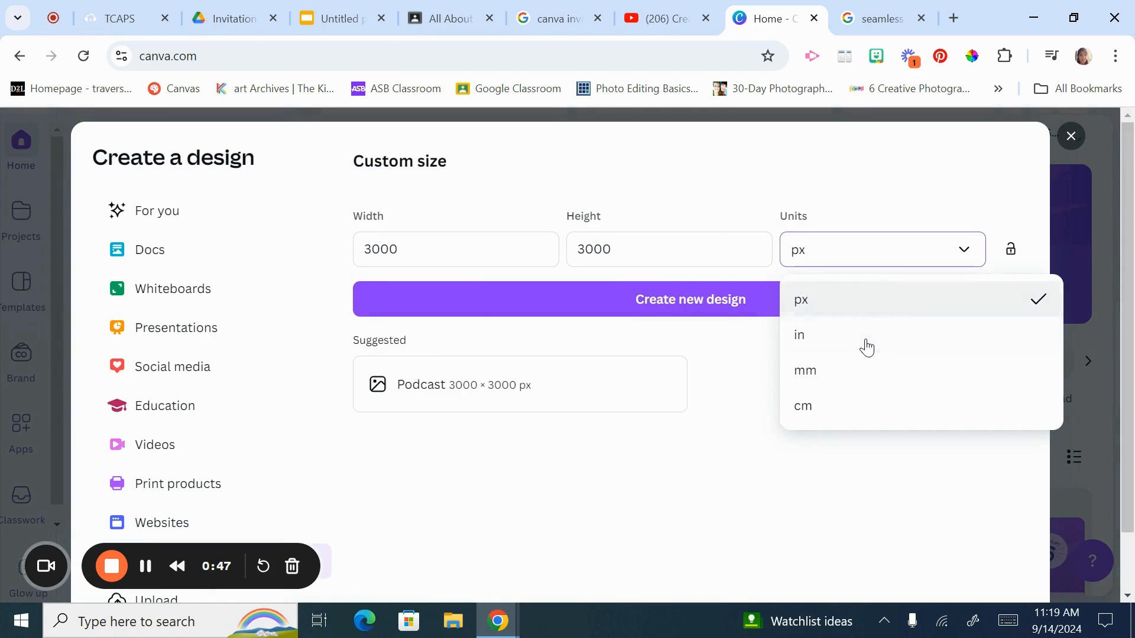
click(735, 184)
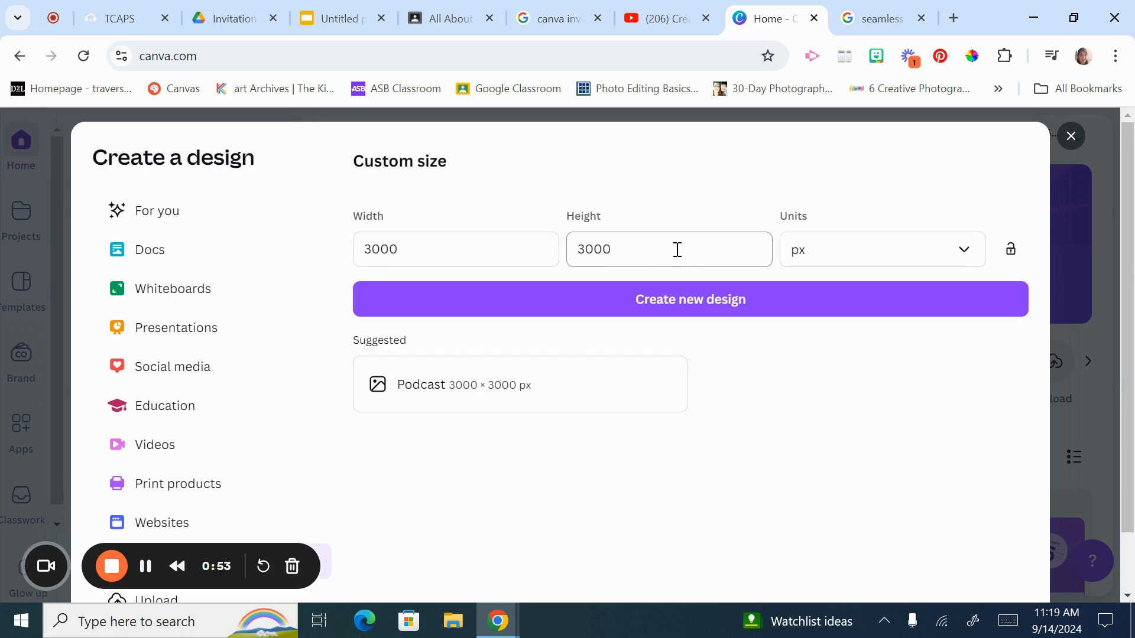
click(743, 301)
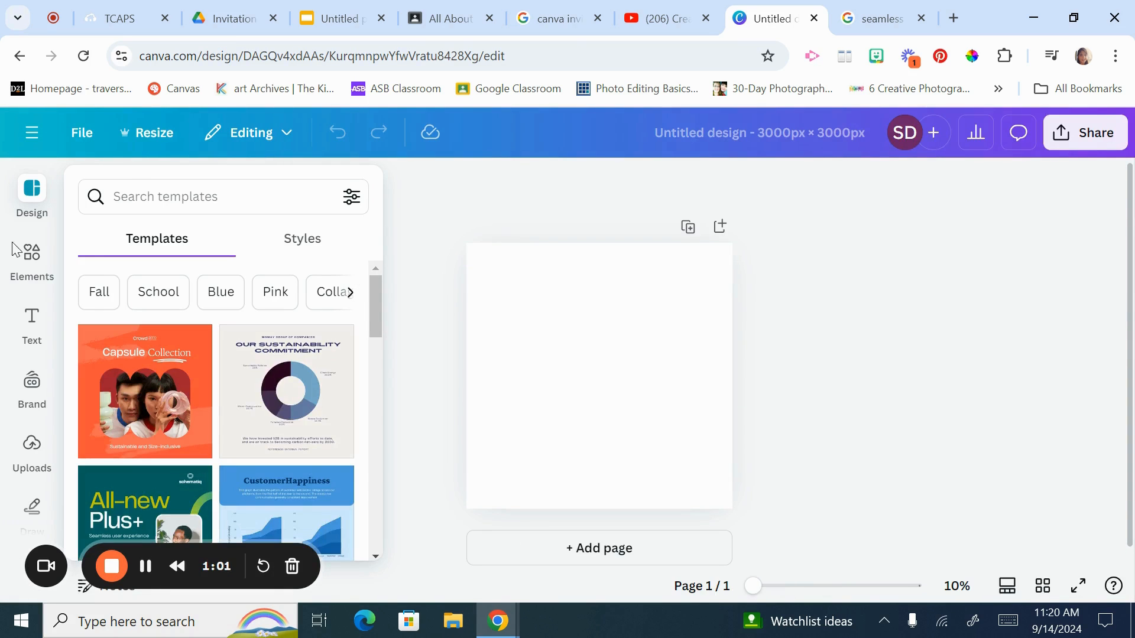
- Search the elements for "roller skate" and show all matching graphics
click(36, 261)
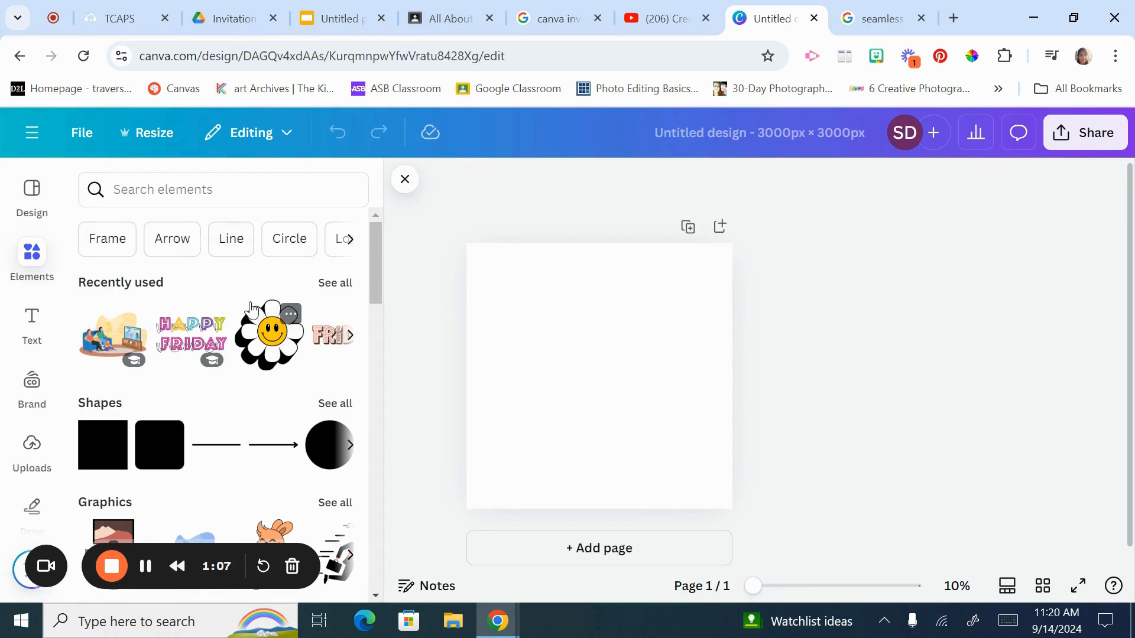
click(151, 190)
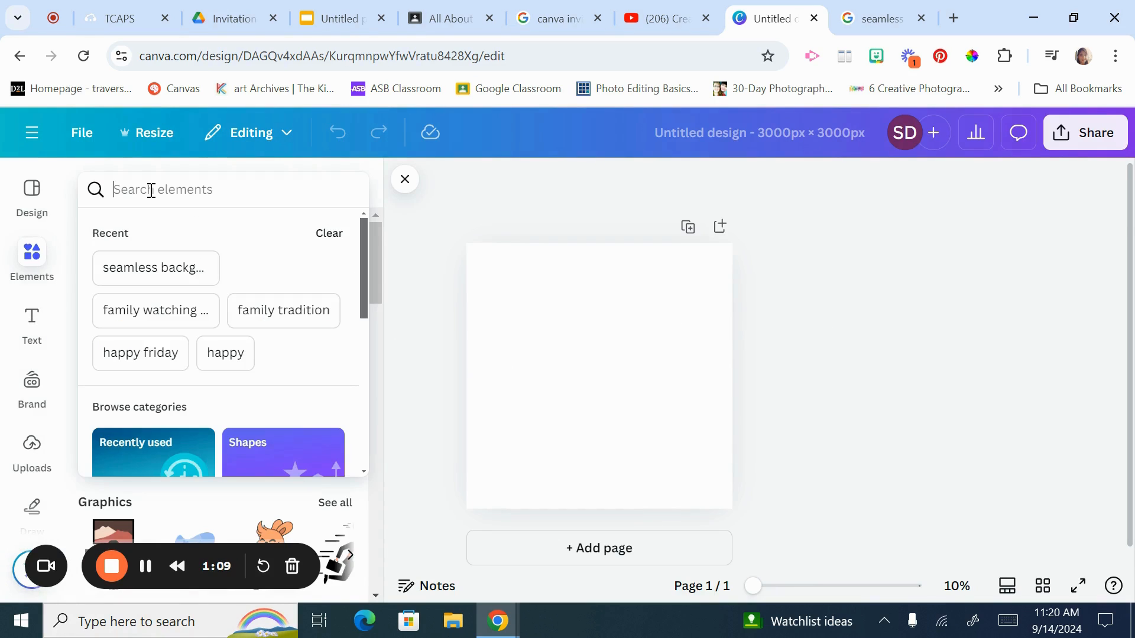
text(rollersk)
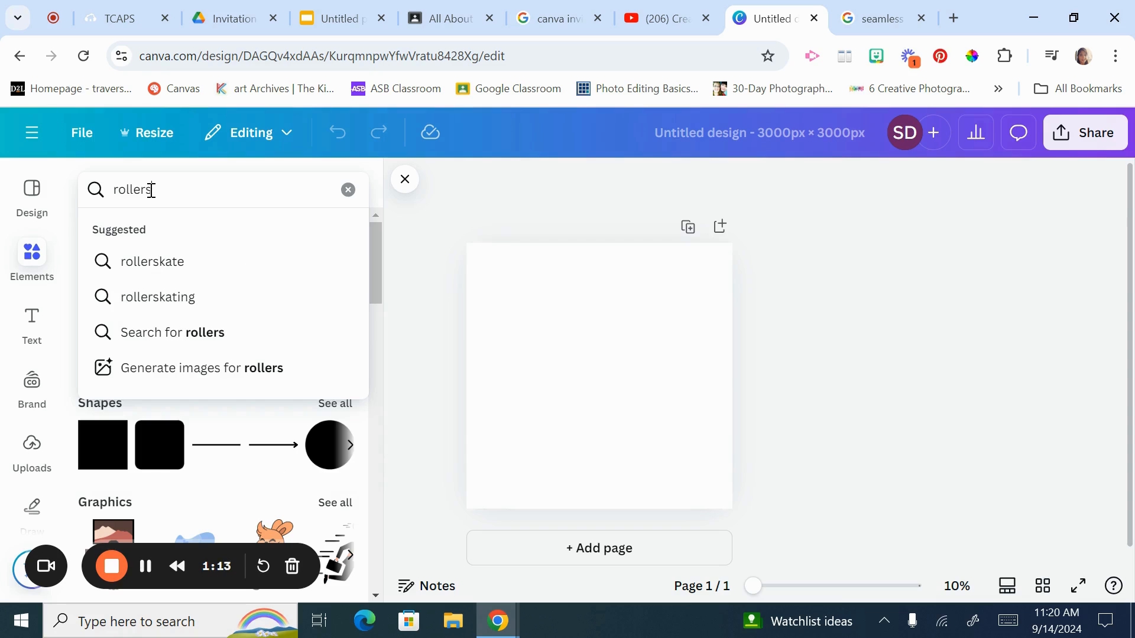
key(BackSpace)
text(skate)
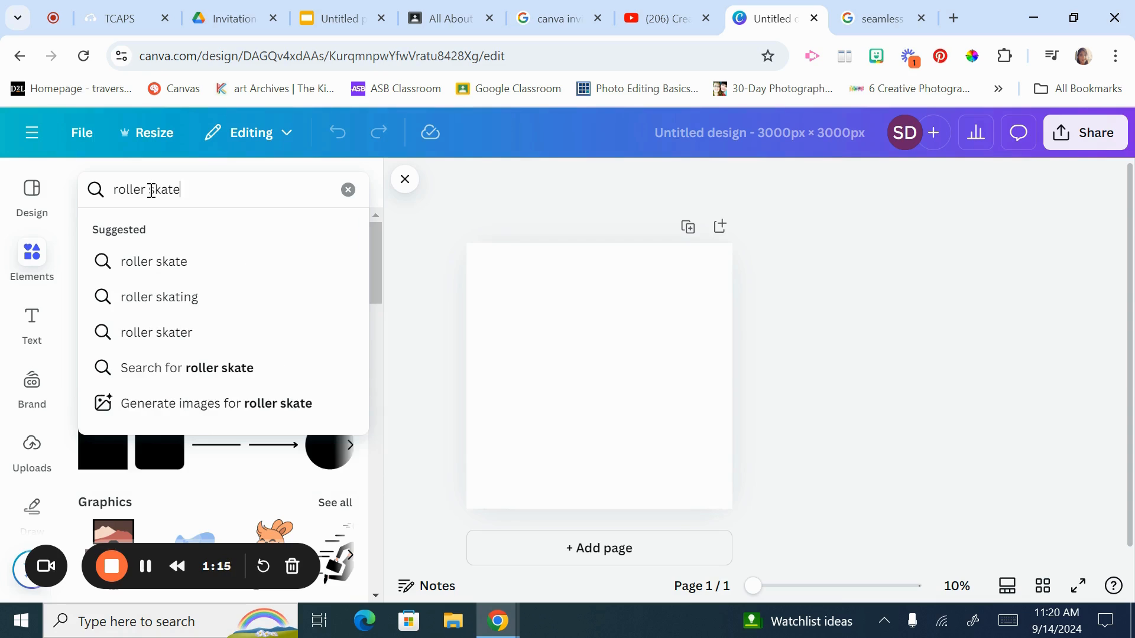
key(Return)
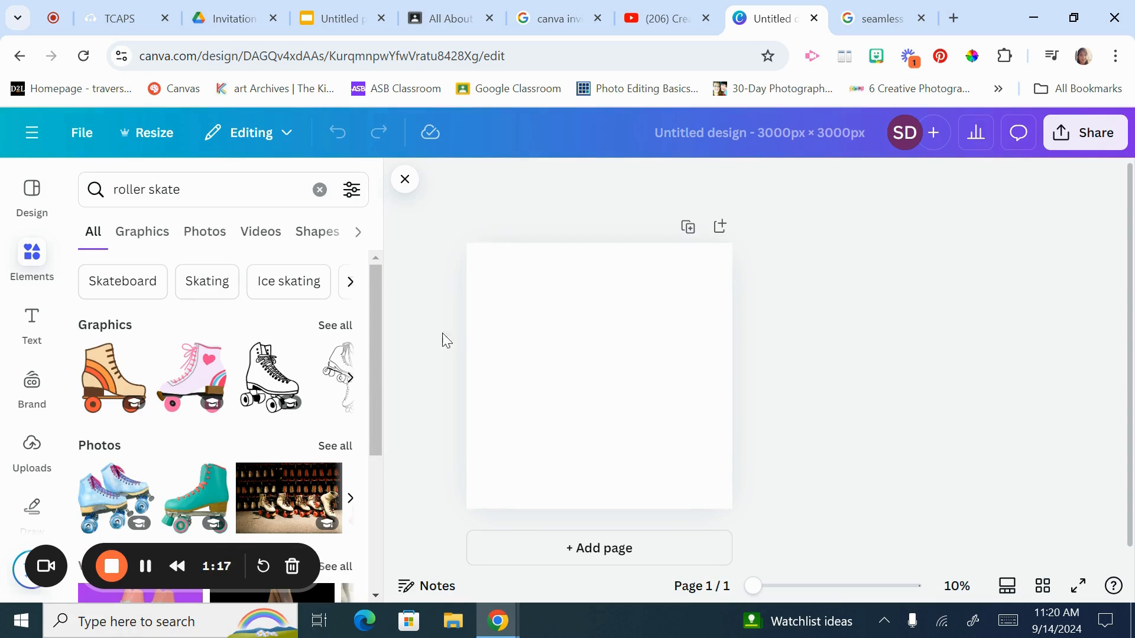
click(339, 328)
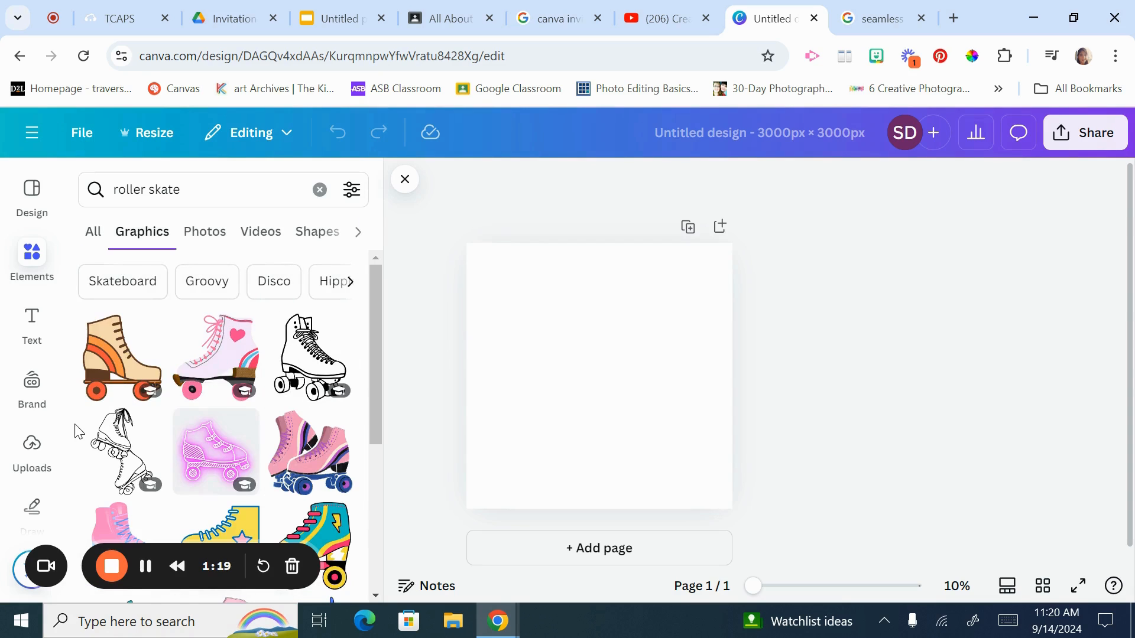
- Add the yellow roller skate with the star and the teal roller skate with the lightning bolt to the page
scroll(251, 464, down, 2)
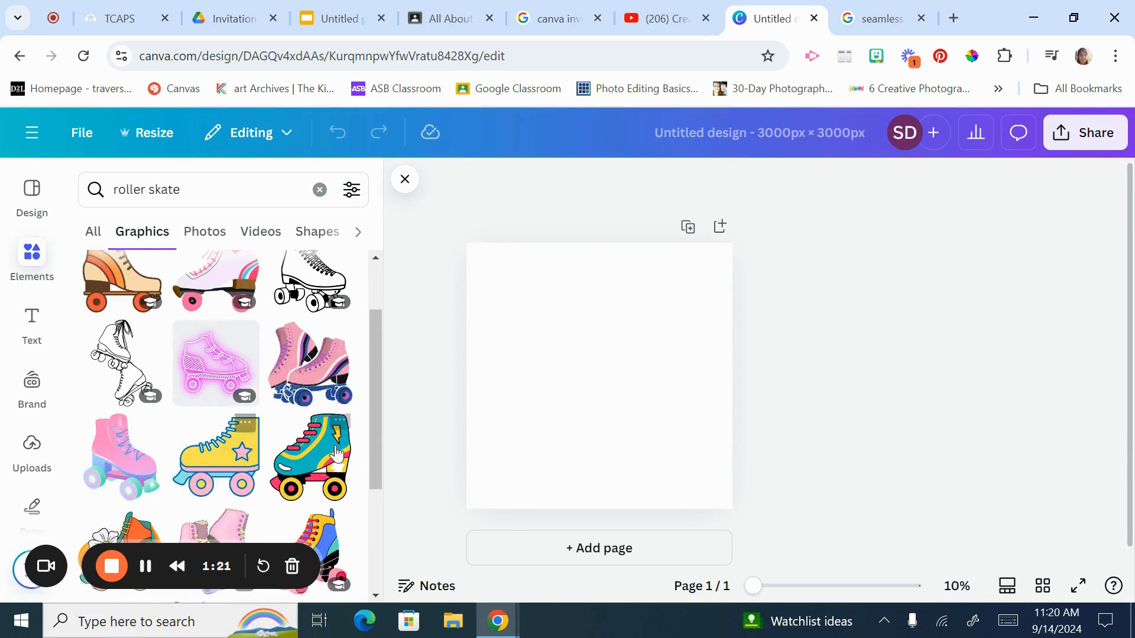
scroll(271, 467, down, 2)
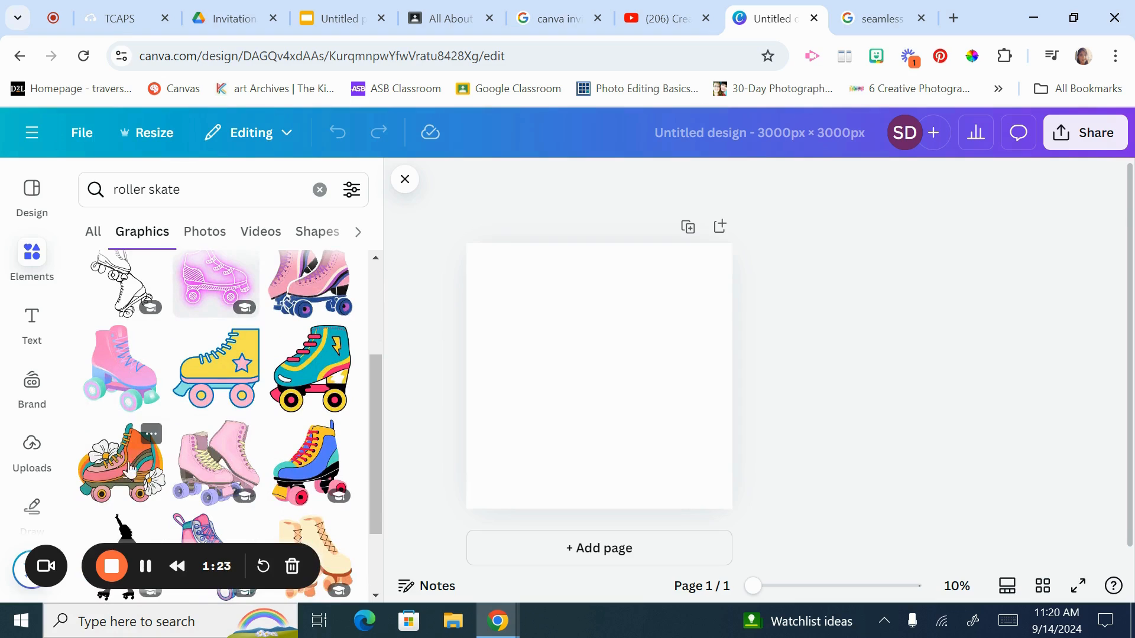
scroll(241, 394, up, 1)
scroll(241, 397, up, 1)
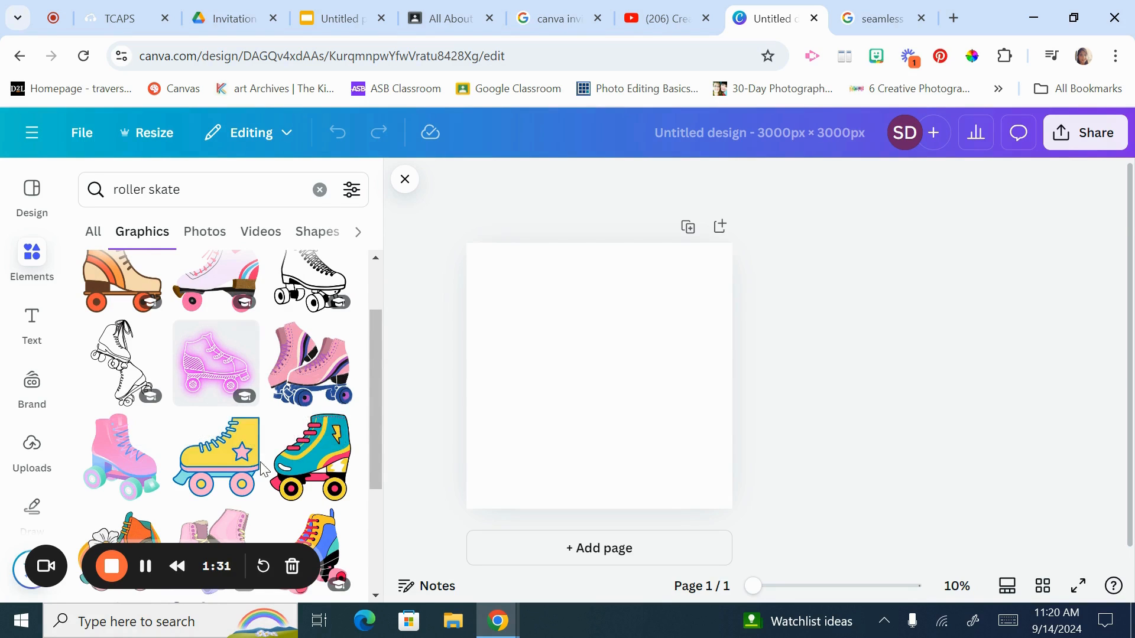
scroll(248, 432, up, 1)
scroll(258, 476, down, 1)
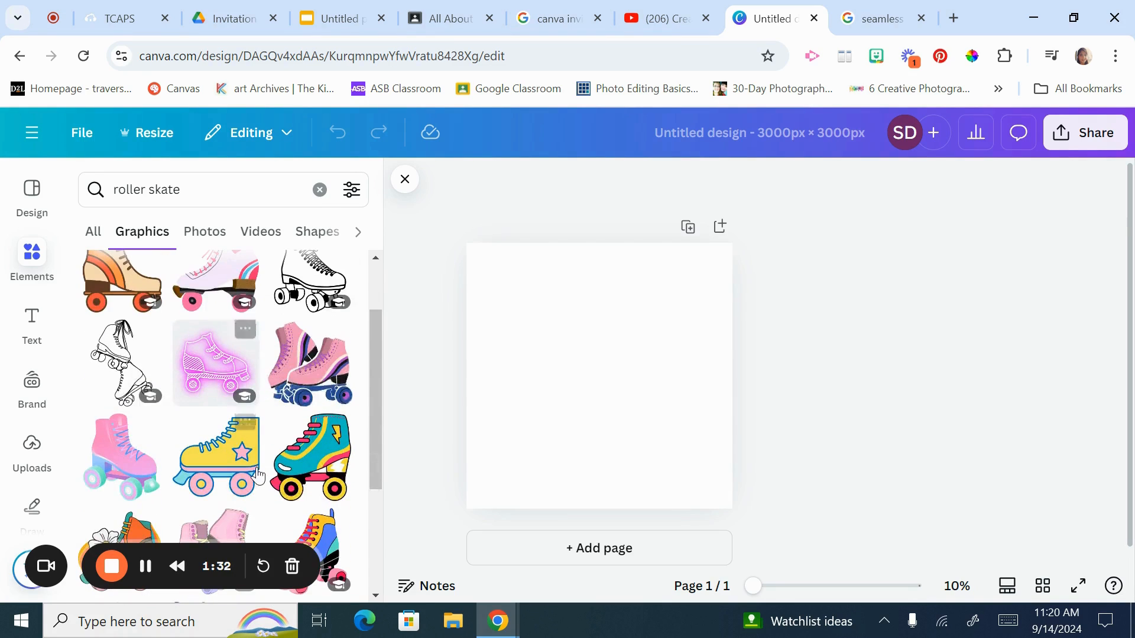
click(223, 473)
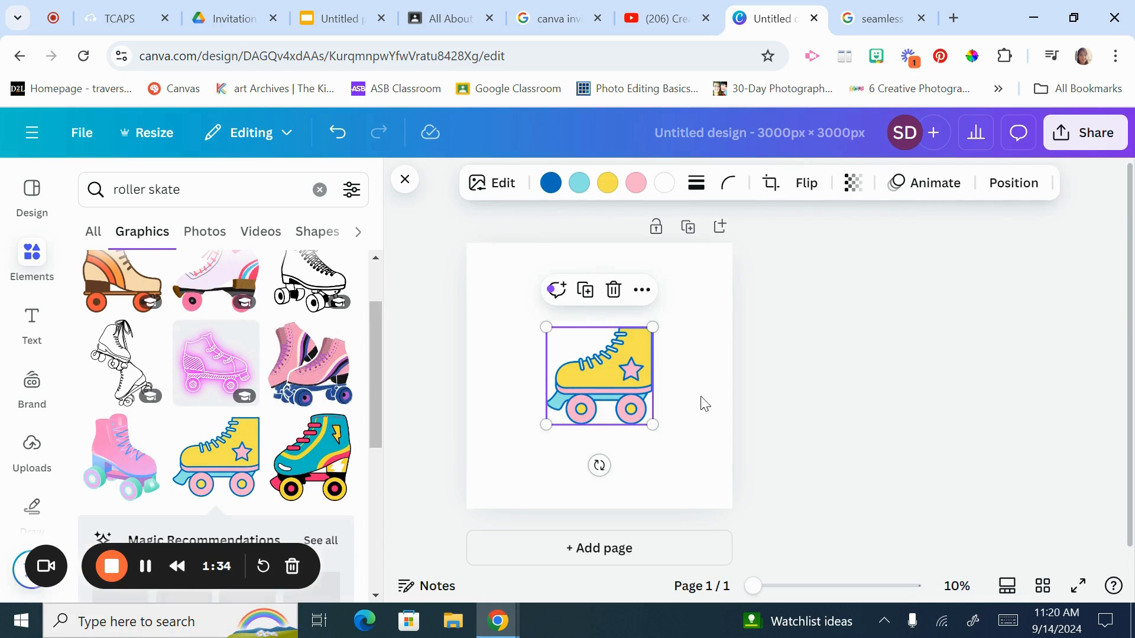
click(319, 465)
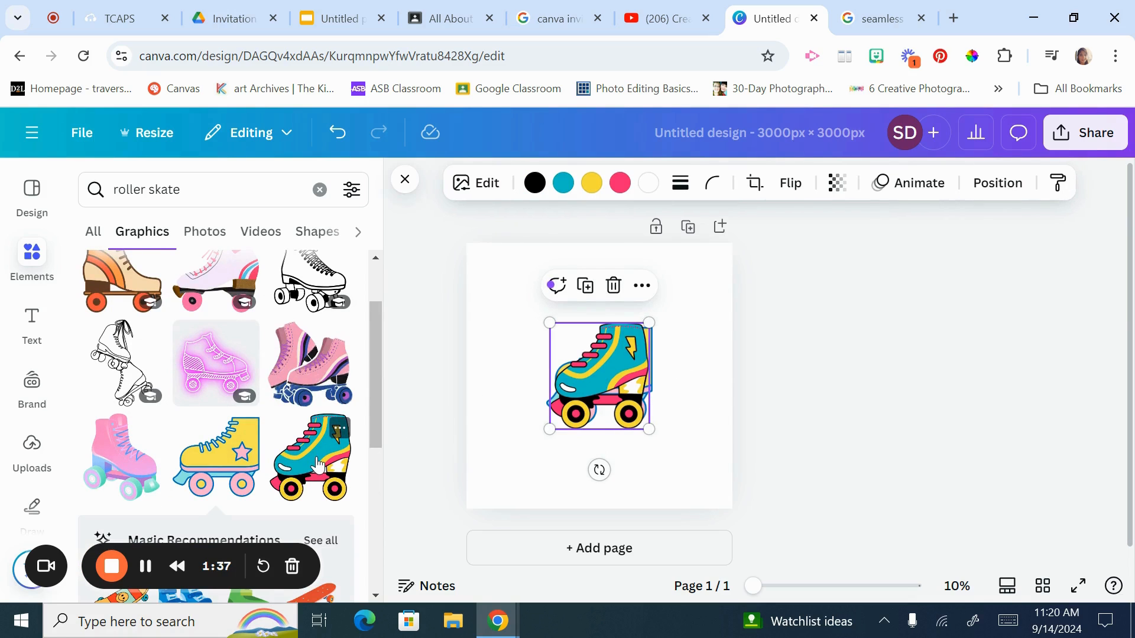
- Open the full set of Magic Recommendations for the teal roller skate
scroll(292, 396, up, 1)
scroll(293, 396, up, 2)
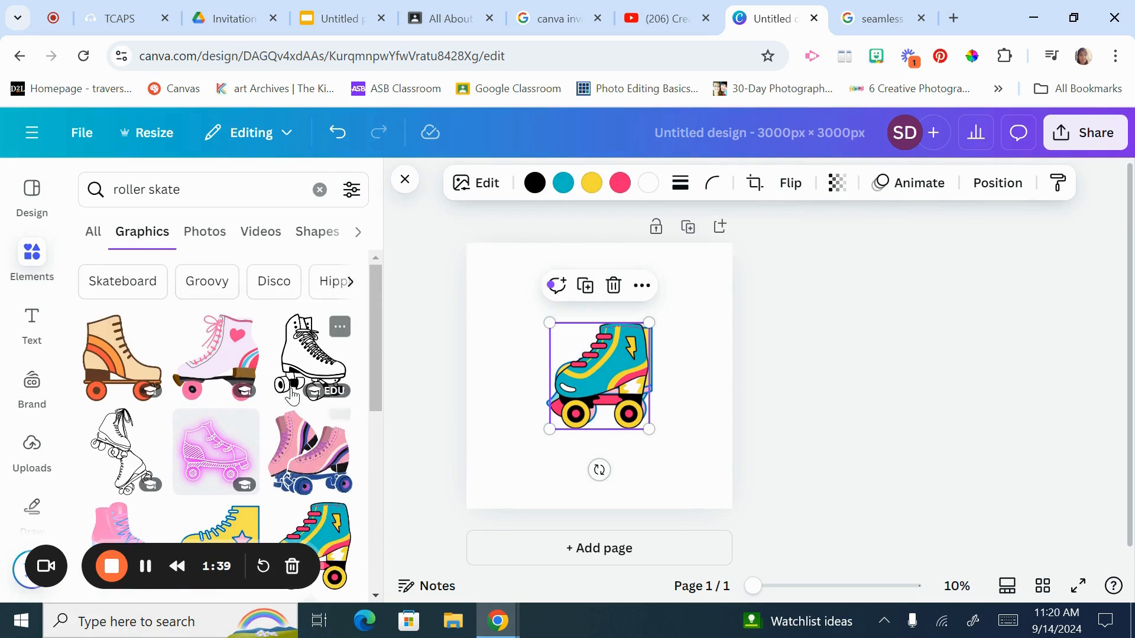
scroll(293, 396, down, 5)
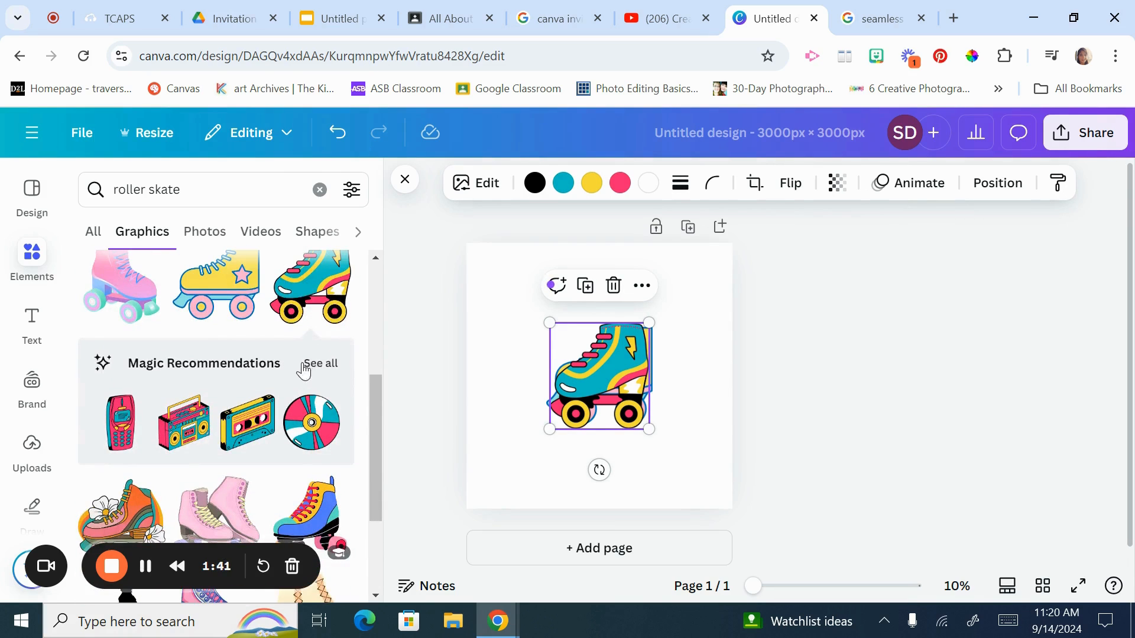
click(321, 366)
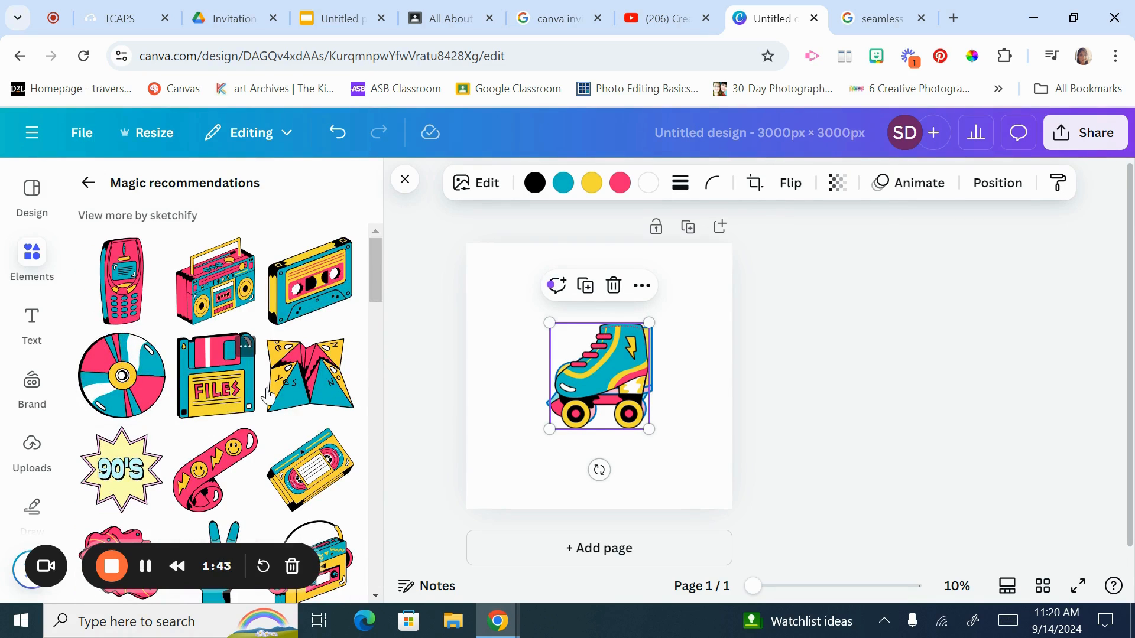
- Move the teal roller skate slightly left and delete the yellow roller skate behind it
drag(632, 375, 566, 362)
click(624, 369)
key(Delete)
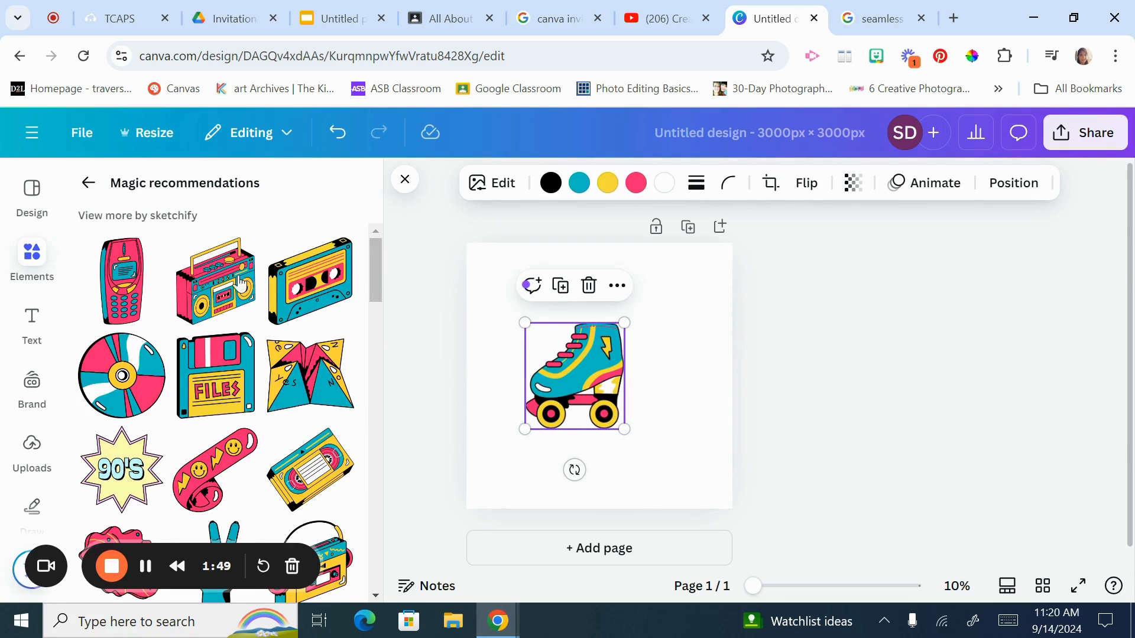
- Add the yellow cassette, boombox, 90's burst, peace-sign hand and jewel ring graphics from the recommendations to the page
click(331, 298)
click(219, 316)
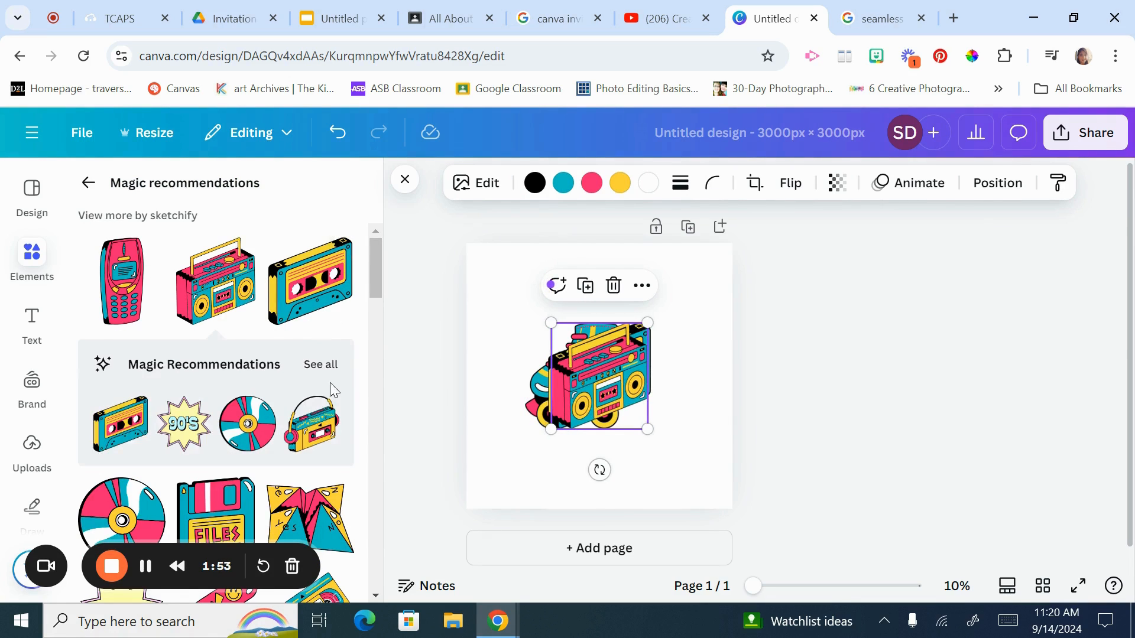
scroll(198, 349, down, 3)
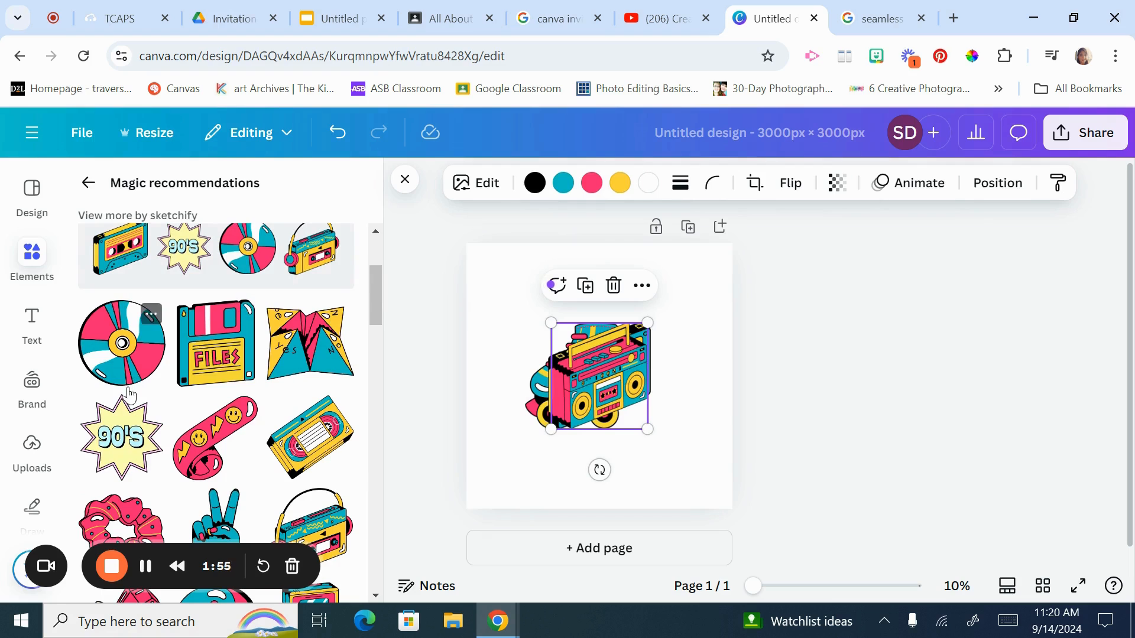
click(123, 434)
scroll(204, 405, down, 3)
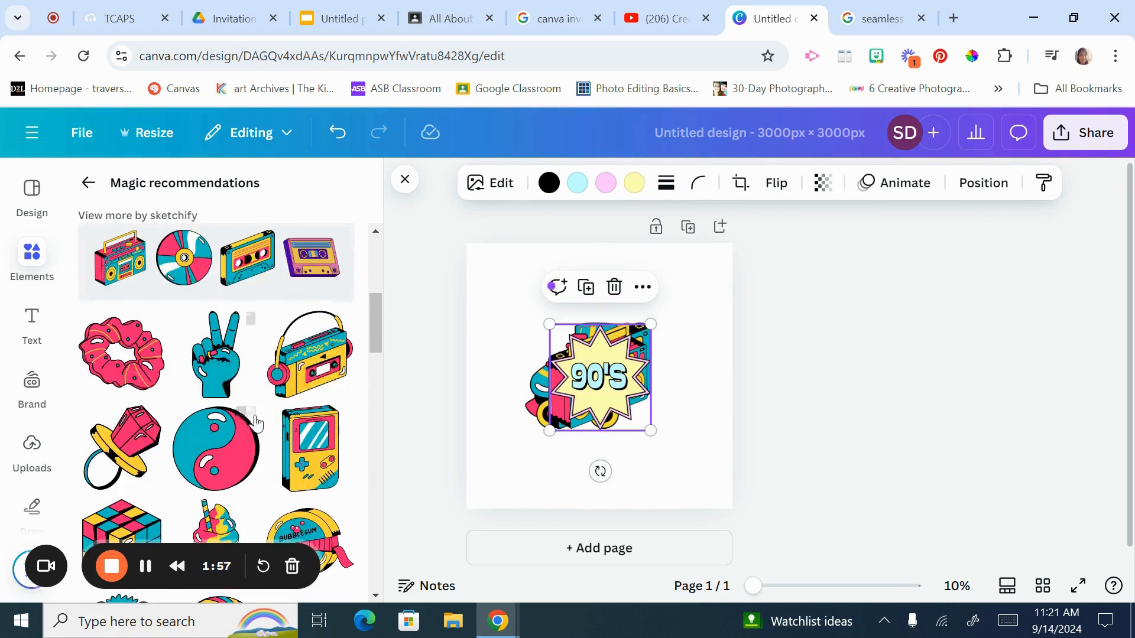
click(222, 378)
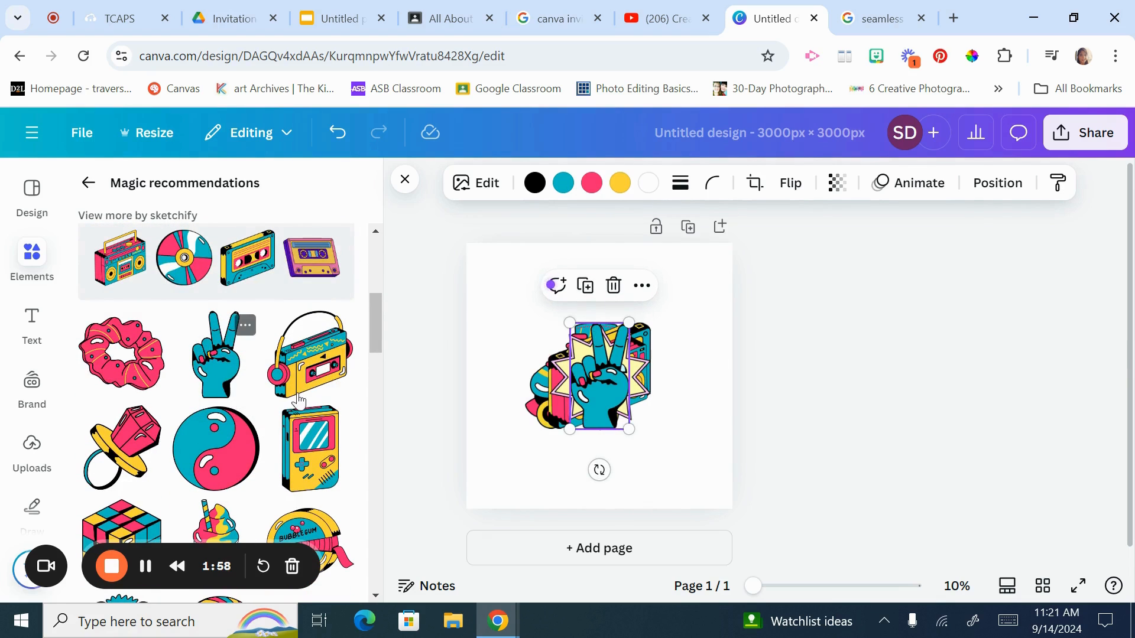
click(157, 425)
click(132, 435)
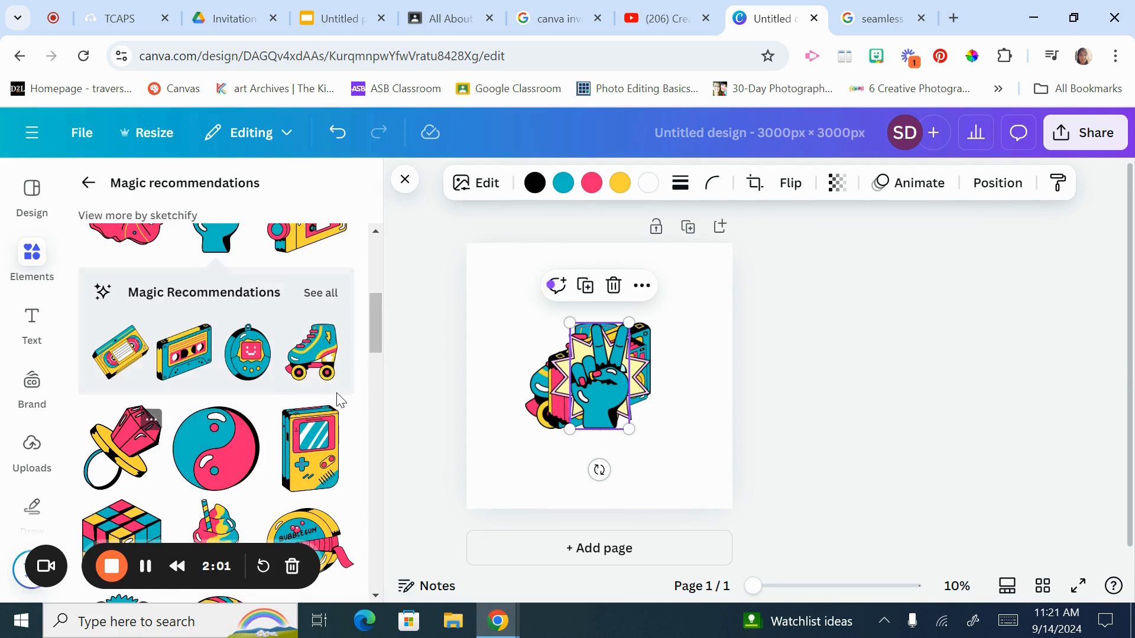
click(134, 448)
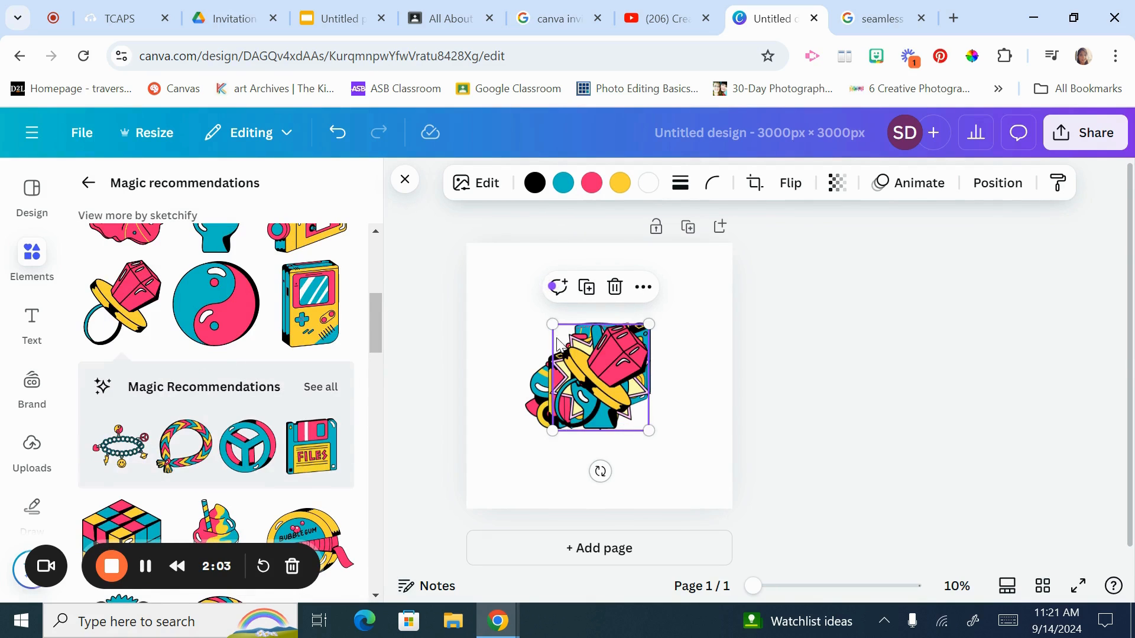
- Shrink the jewel ring to about half size in the page's upper-left area and tilt it slightly counterclockwise
click(698, 366)
click(628, 367)
drag(628, 367, 536, 297)
drag(514, 353, 520, 341)
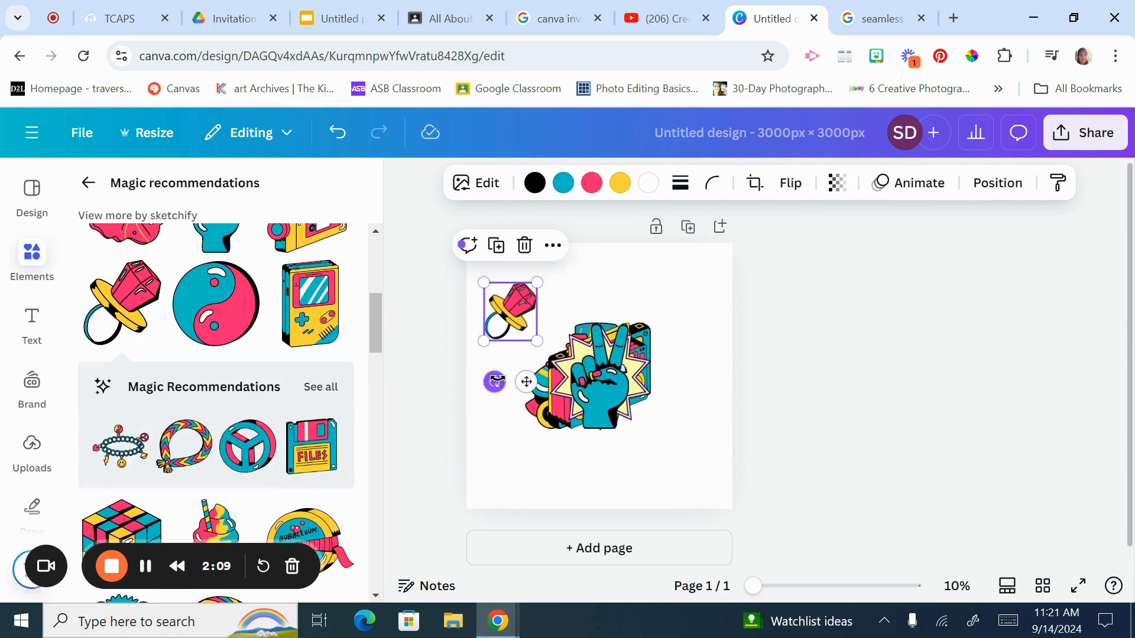
drag(494, 381, 517, 383)
- Move the peace-sign hand to the right of the 90's burst and flip the jewel ring horizontally
drag(588, 394, 639, 408)
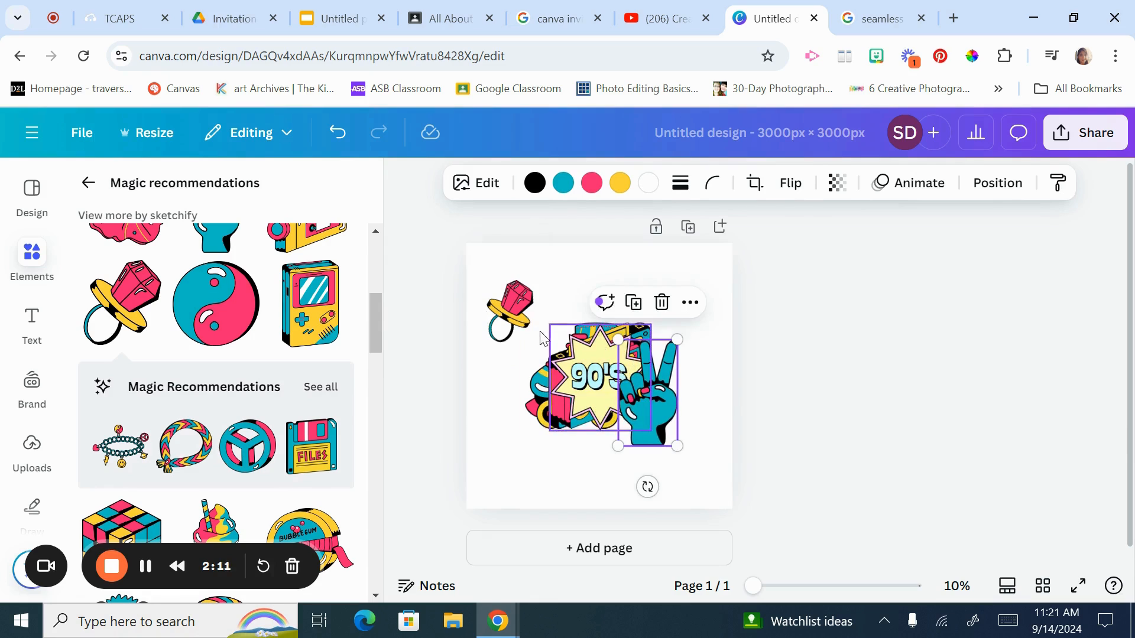
click(509, 309)
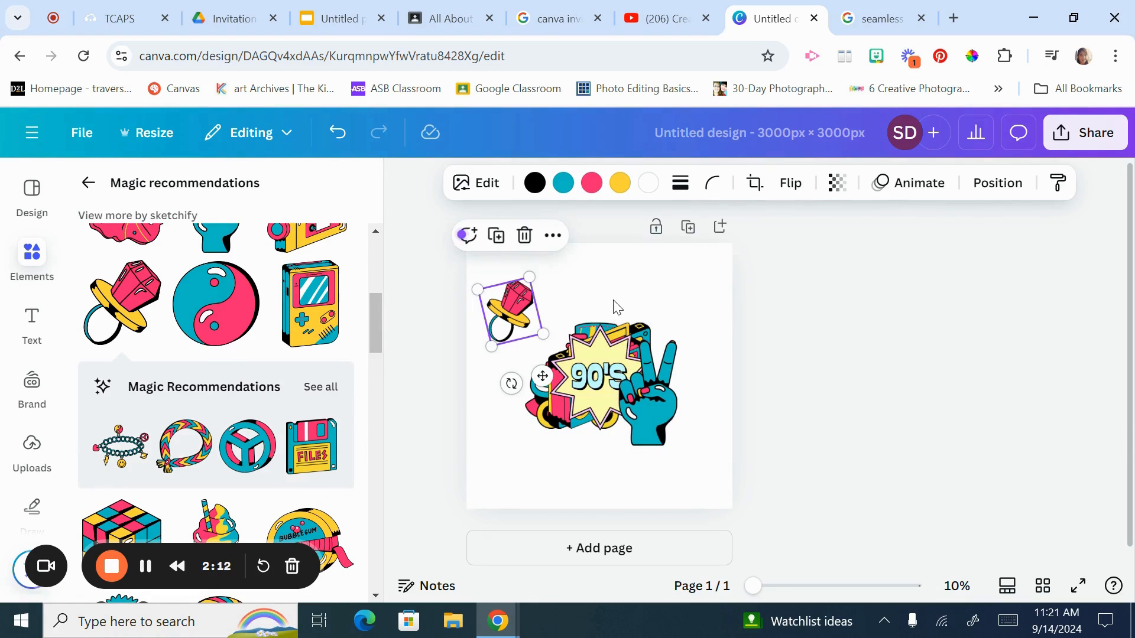
click(795, 188)
click(759, 239)
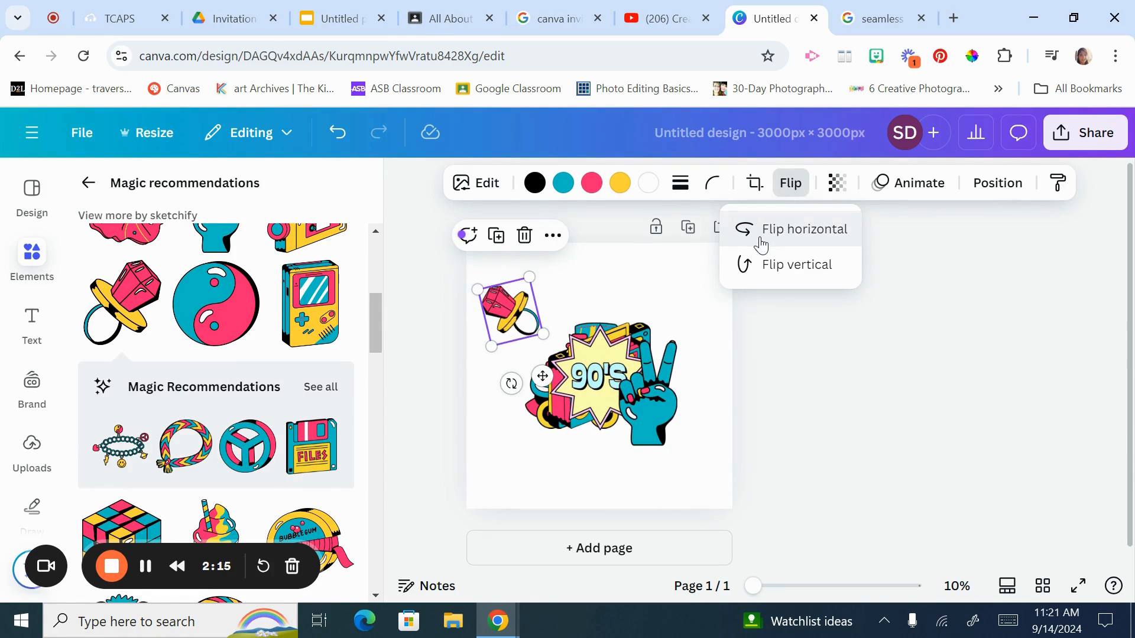
- Flip the jewel ring horizontally and deselect it
click(763, 240)
click(665, 298)
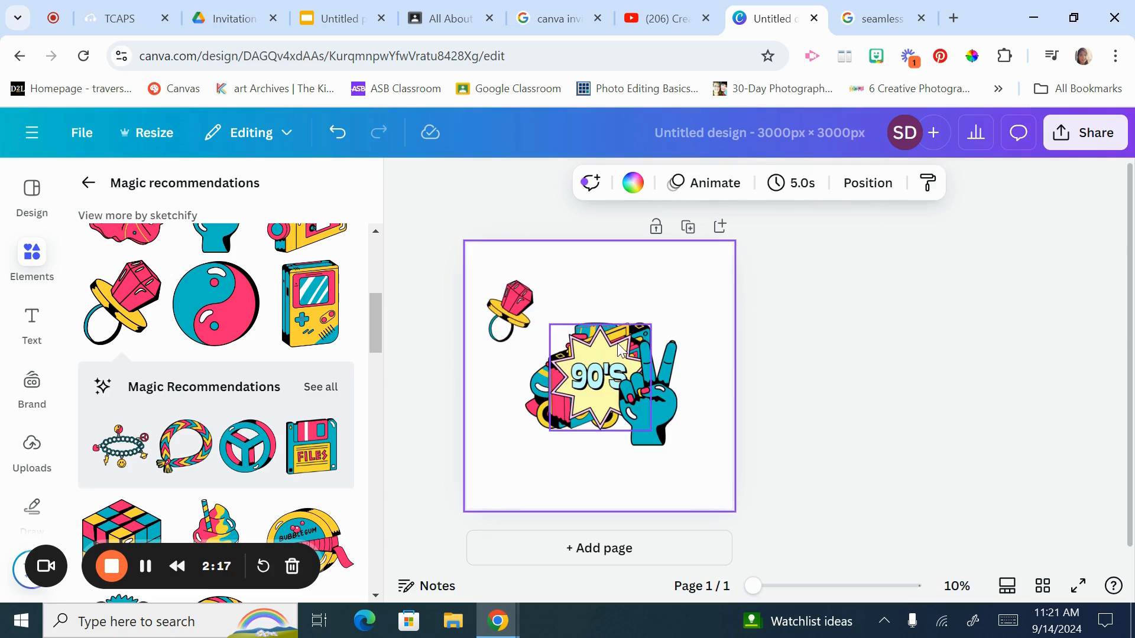
- Shrink the 90's burst to about 70% in the page's upper-right area and move the peace-sign hand toward the lower-right corner
drag(601, 373, 656, 309)
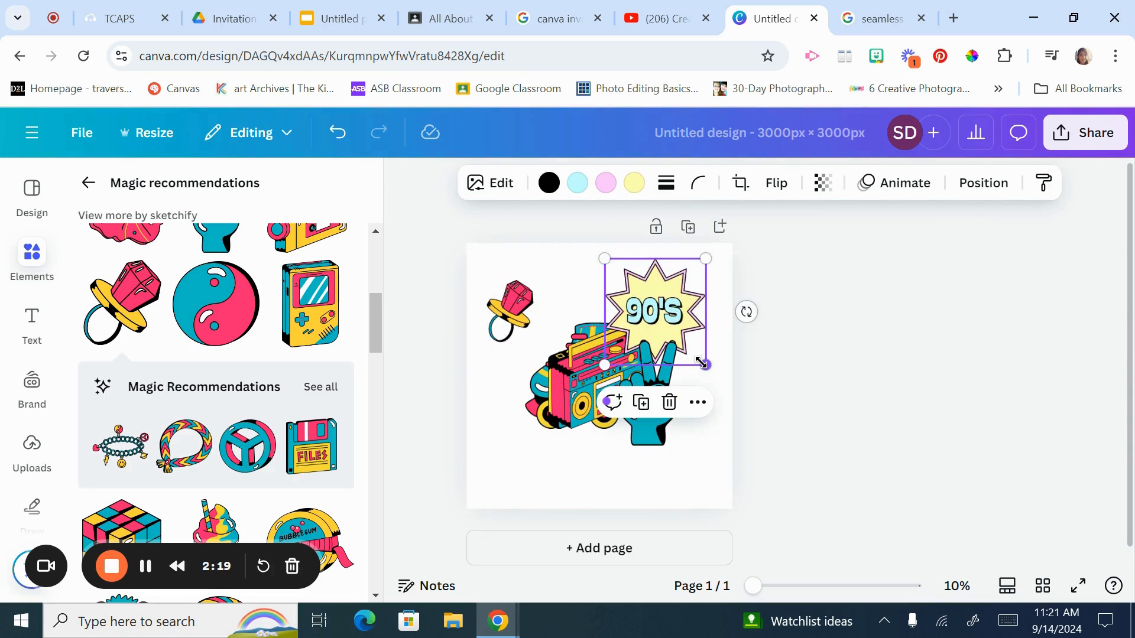
drag(701, 363, 679, 333)
drag(639, 295, 662, 283)
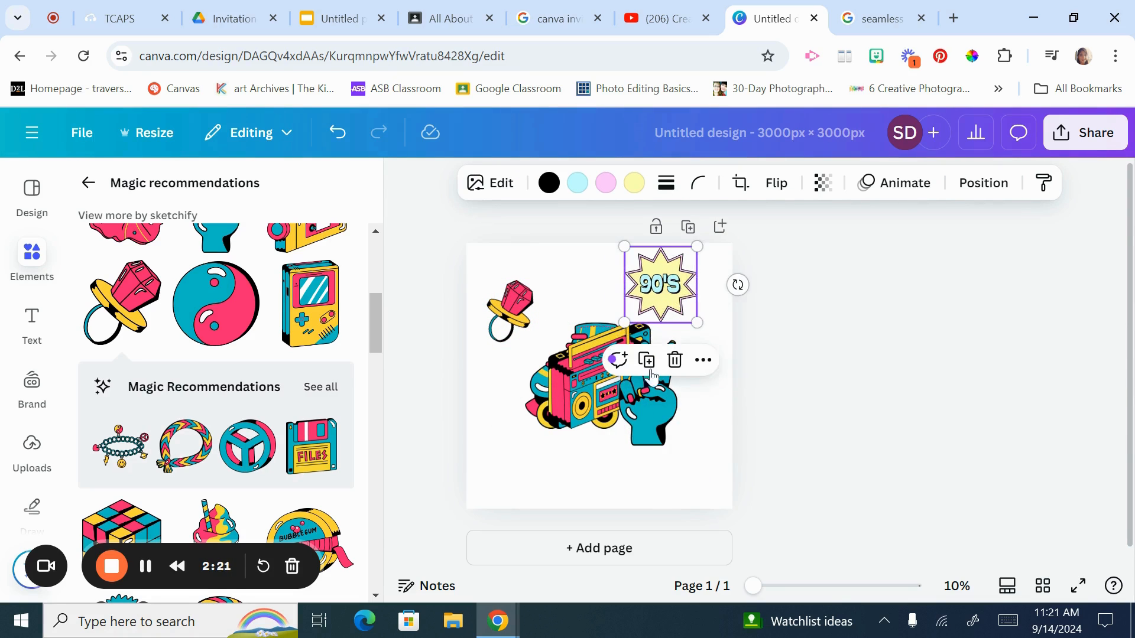
drag(652, 376, 684, 411)
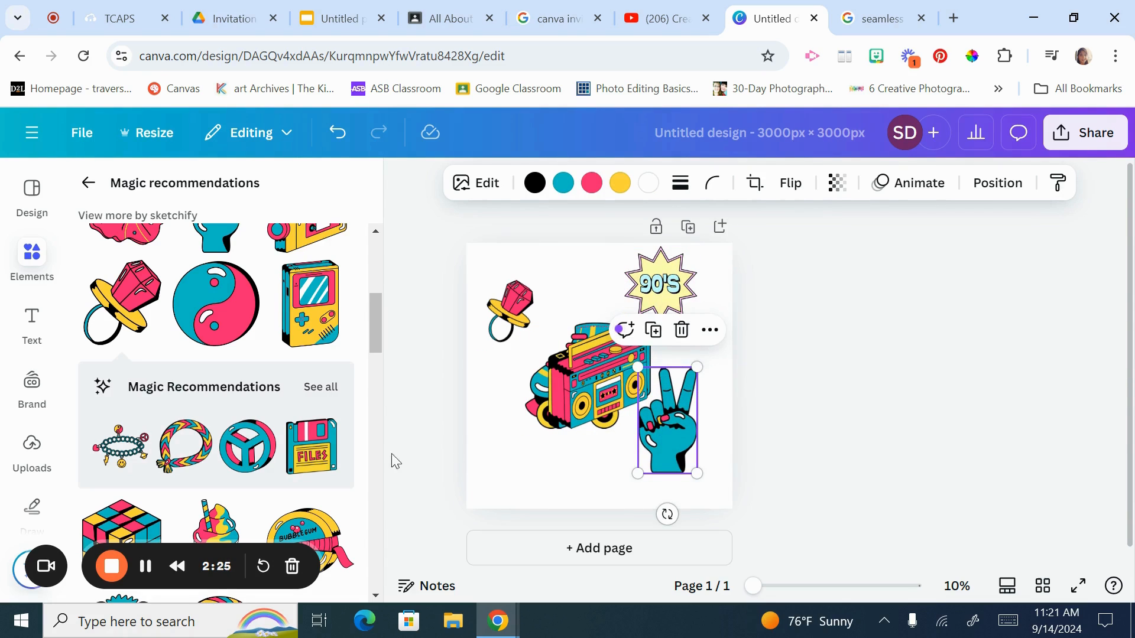
click(143, 568)
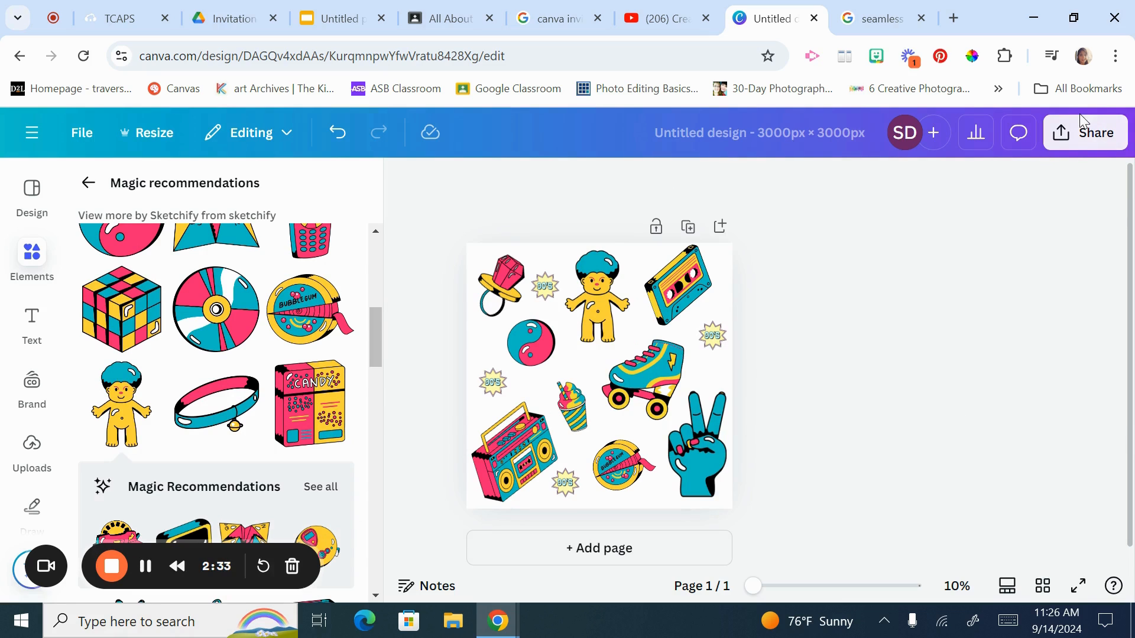
- Download the design as a 3,000 × 3,000 px PNG with a transparent background
click(1077, 143)
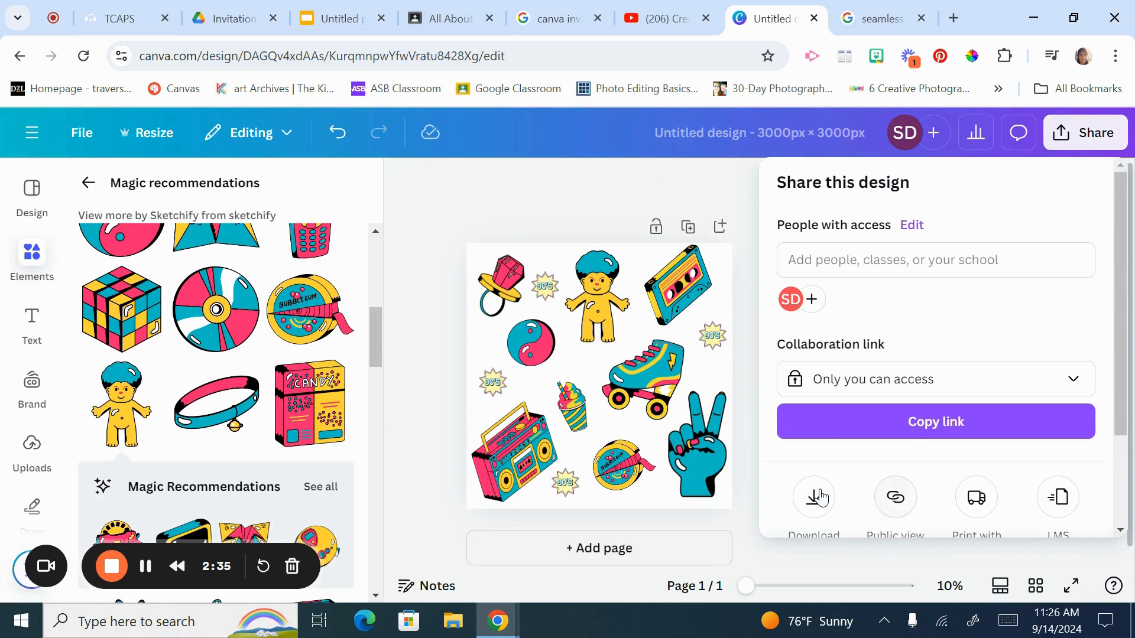
click(819, 498)
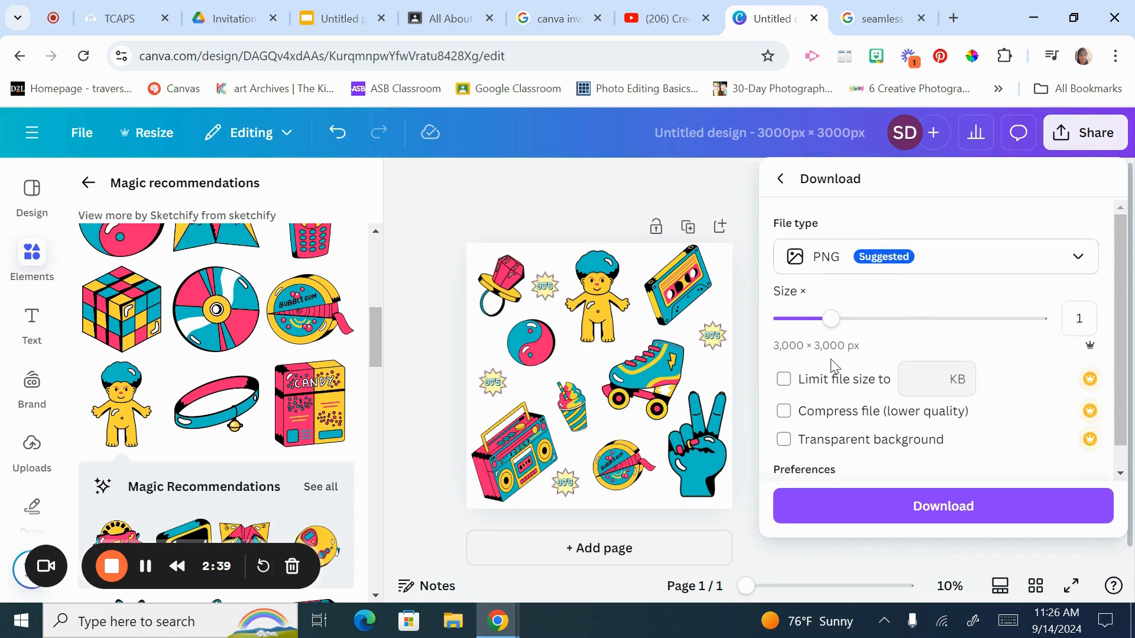
click(784, 441)
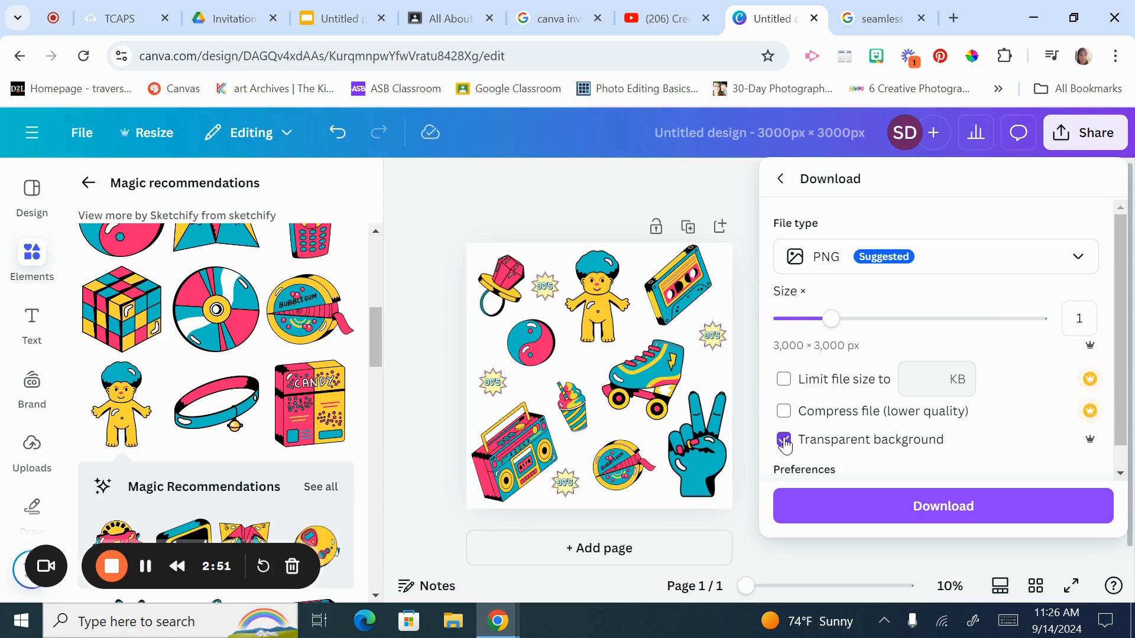
click(917, 507)
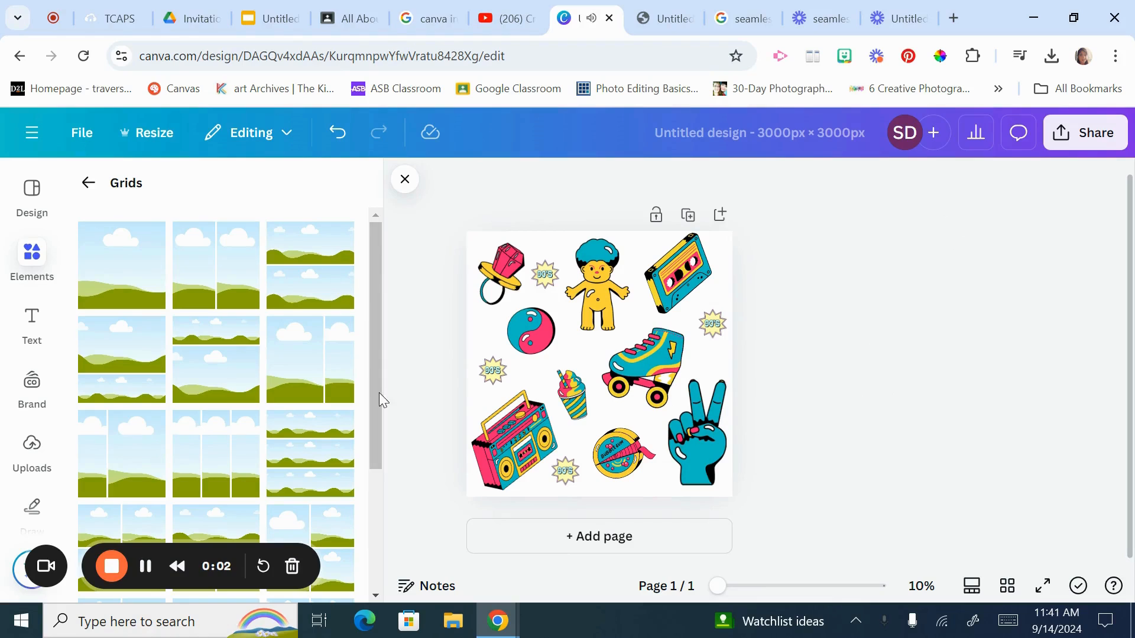
- Add a second page and fill it with the grid of two equal side-by-side columns from the grids collection
click(578, 535)
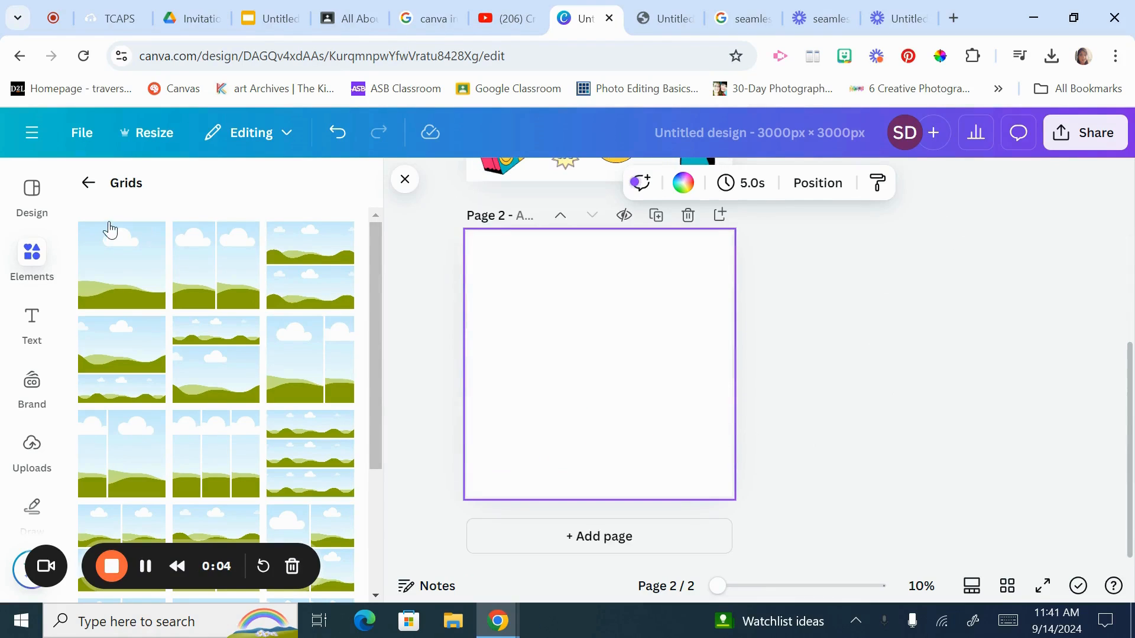
click(35, 264)
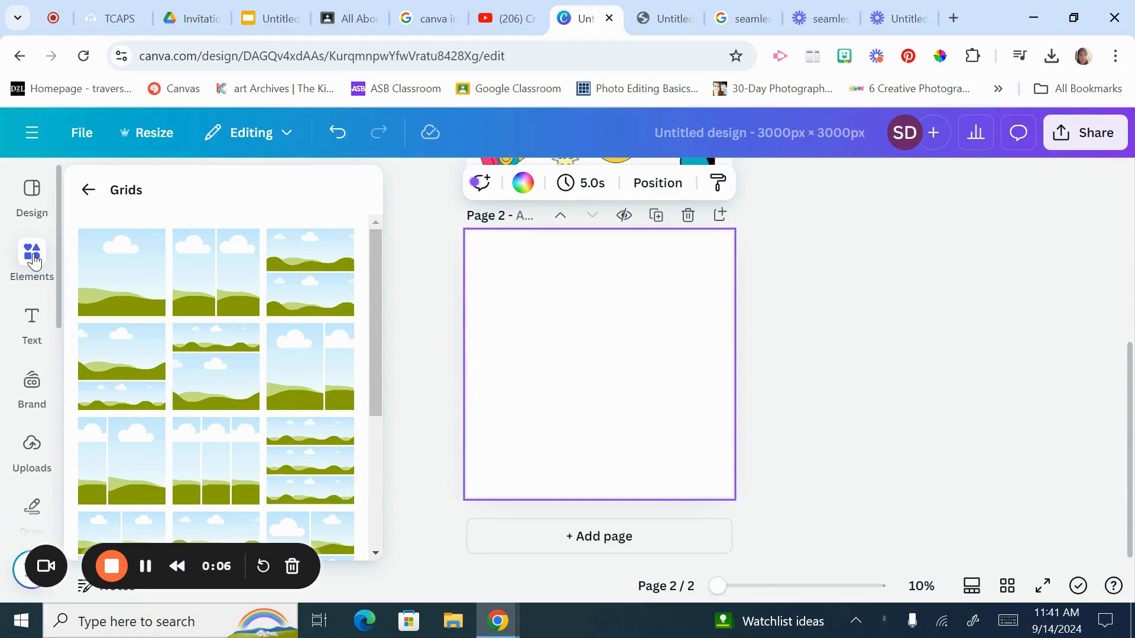
click(109, 190)
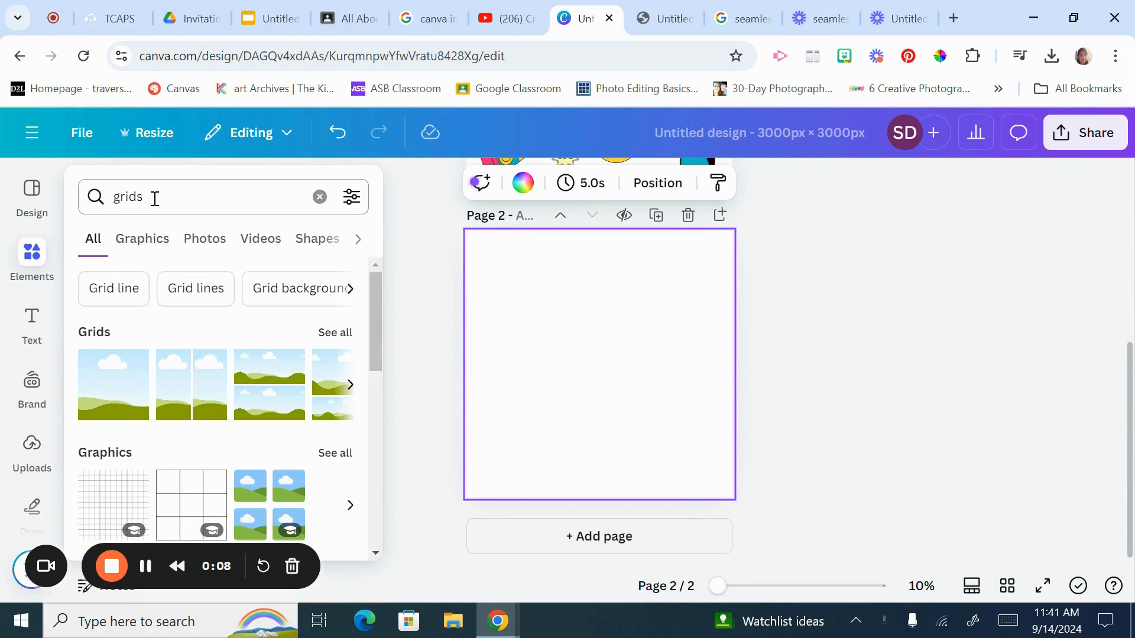
click(154, 198)
key(Return)
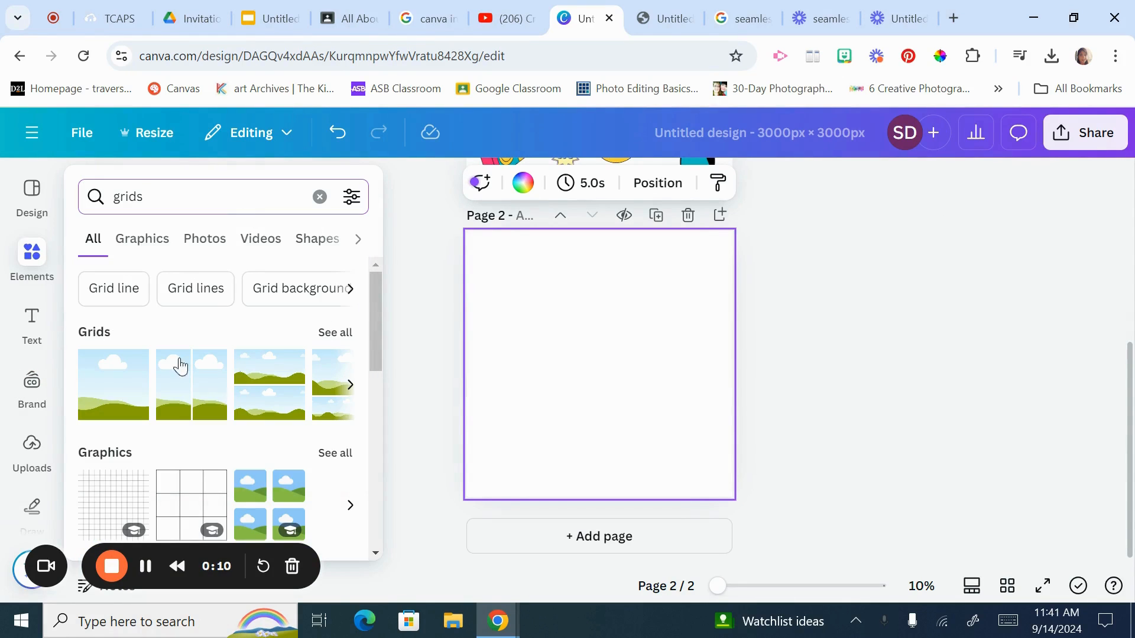
click(337, 333)
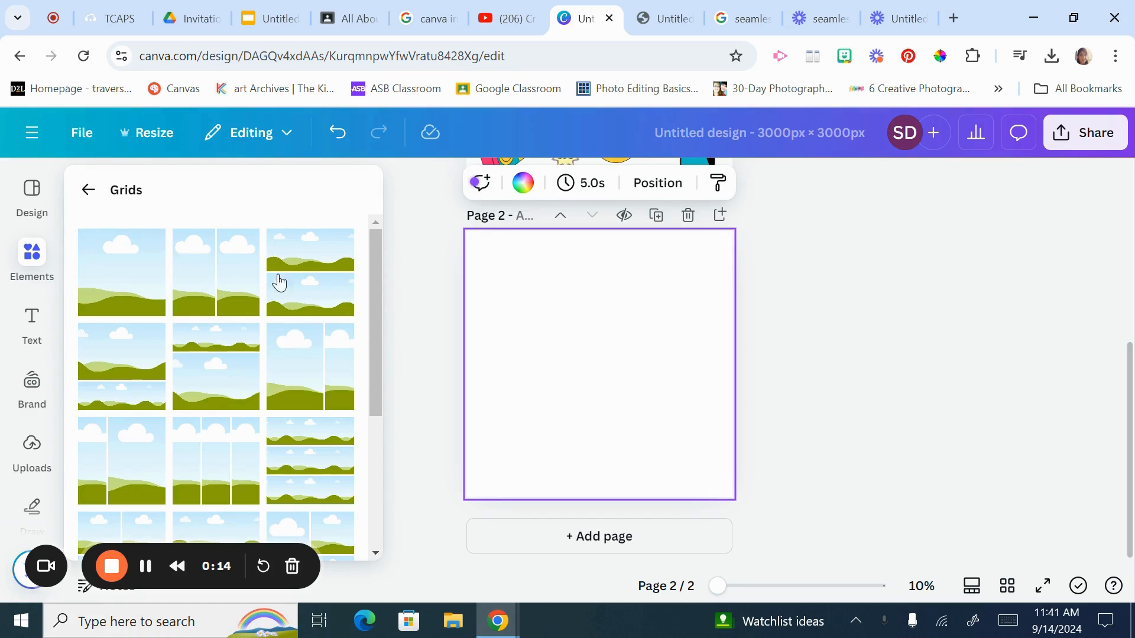
click(228, 288)
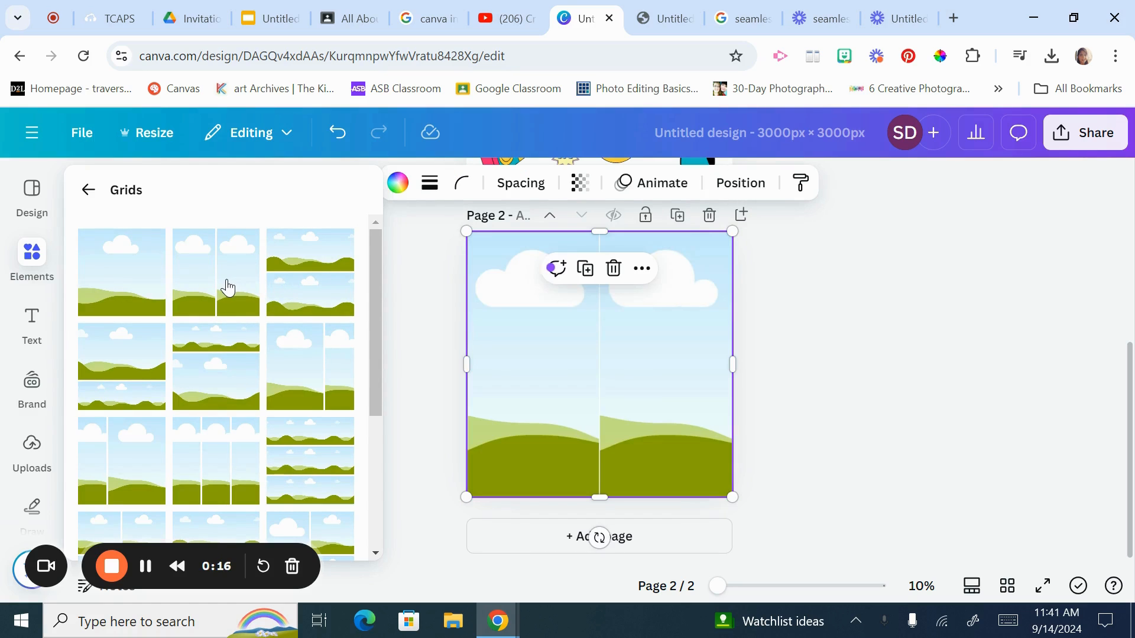
click(849, 309)
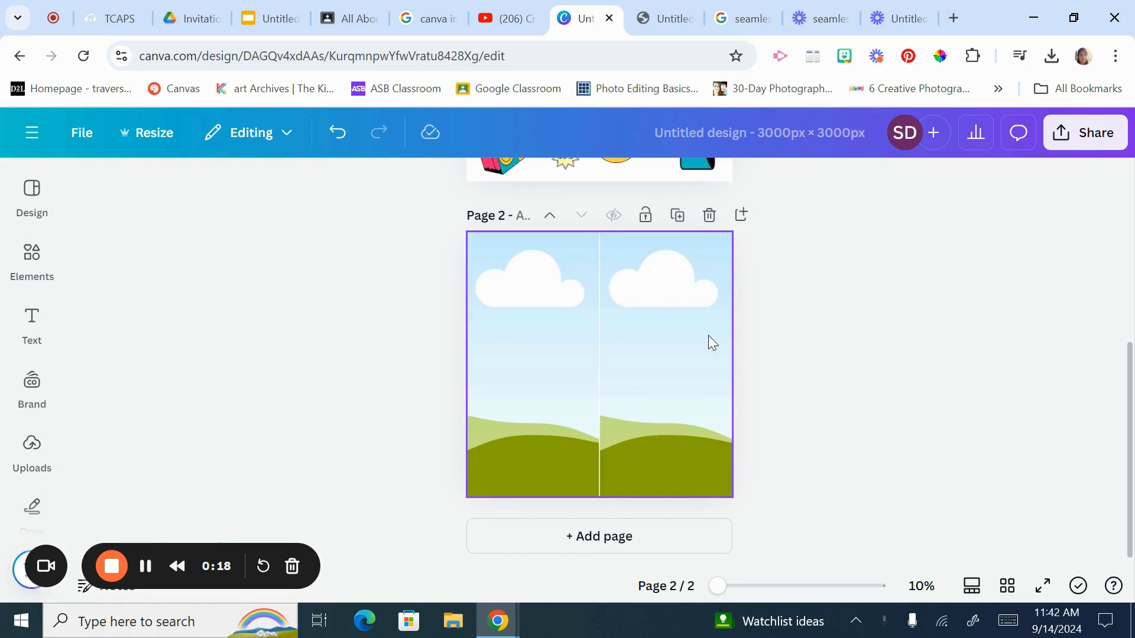
- Set the two-column grid's spacing to 0 on page 2
click(637, 339)
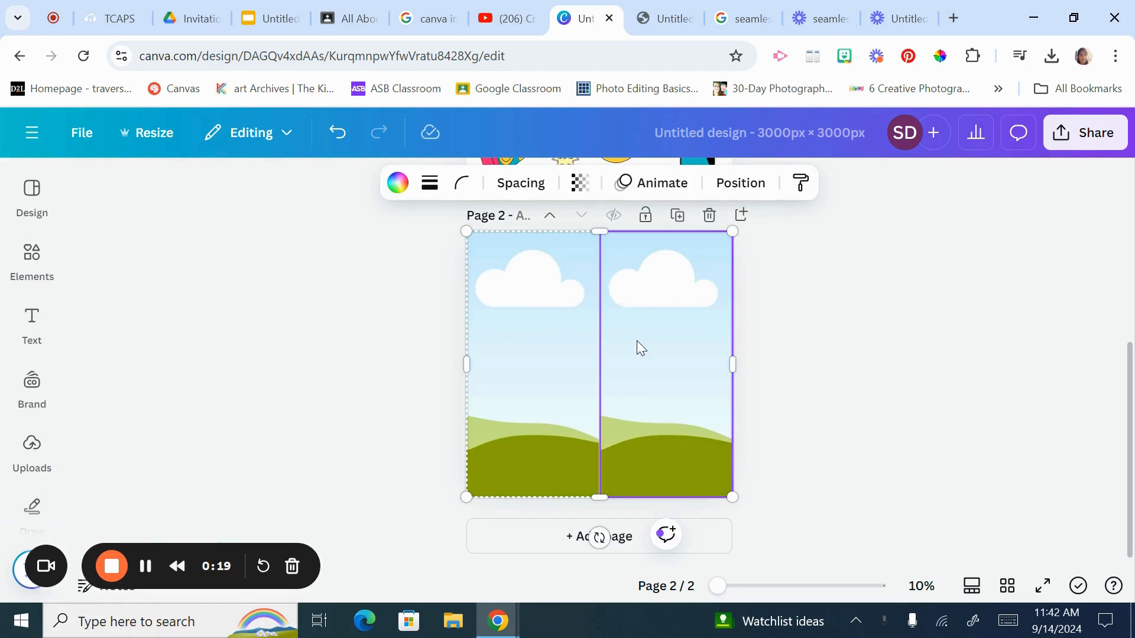
click(539, 189)
drag(446, 257, 408, 269)
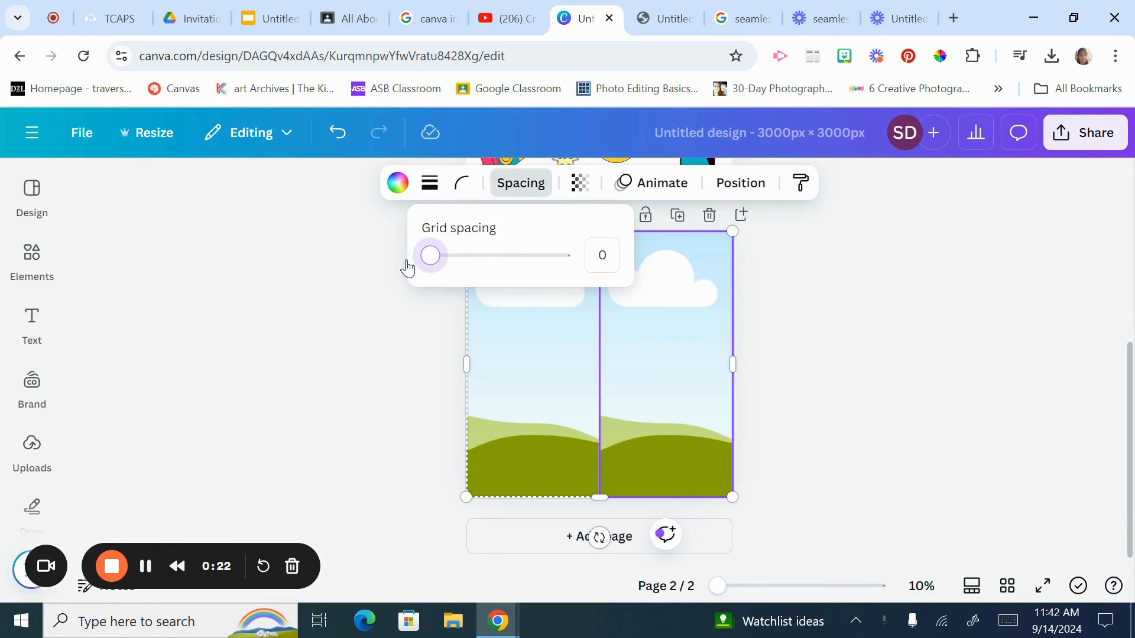
click(696, 332)
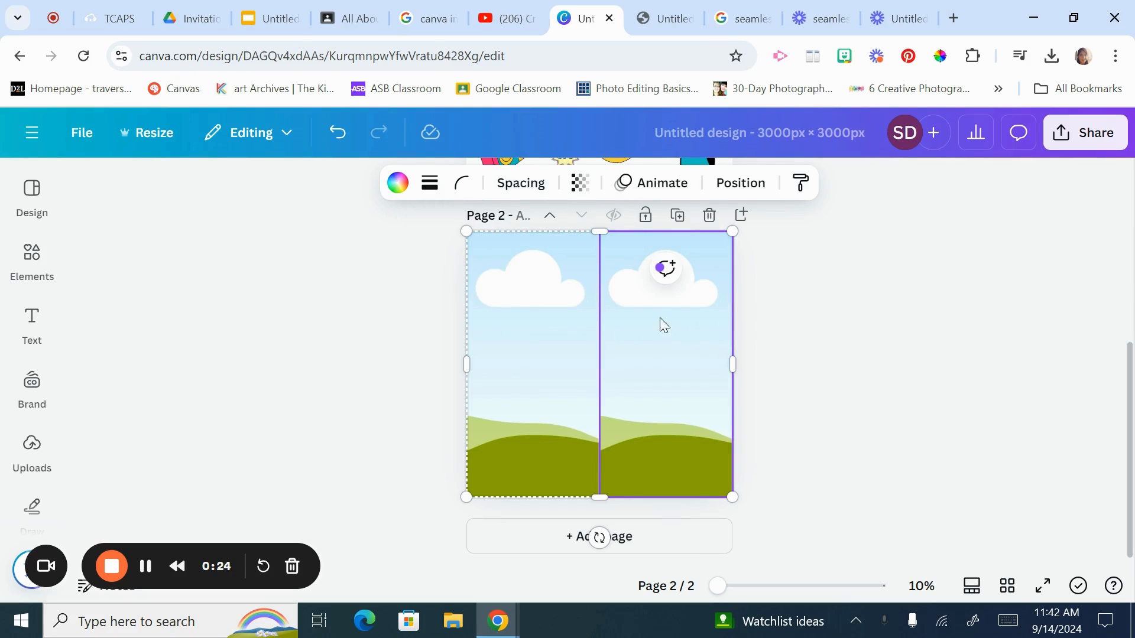
click(803, 312)
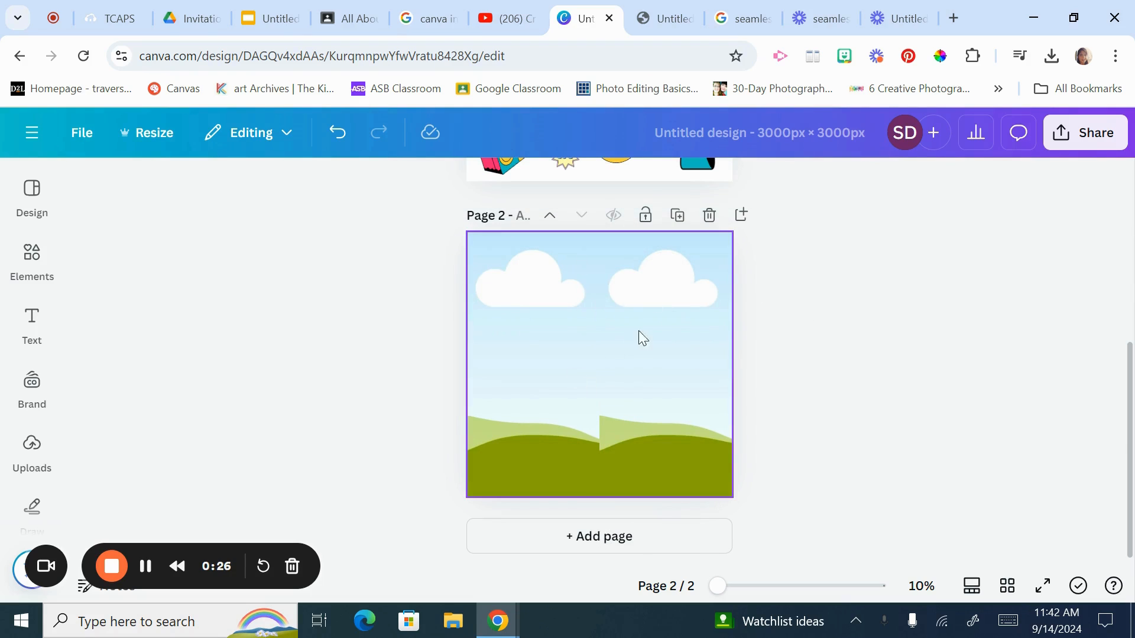
- Place the uploaded 90's pattern image in the grid's left column and shift its crop to show only the image's right half
click(632, 306)
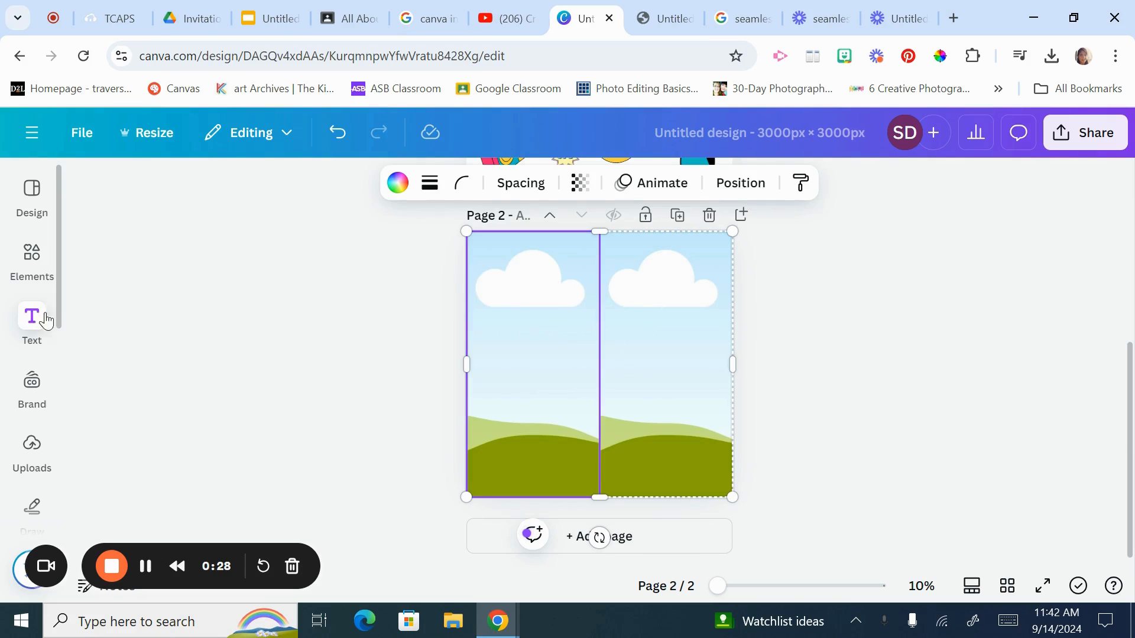
click(40, 453)
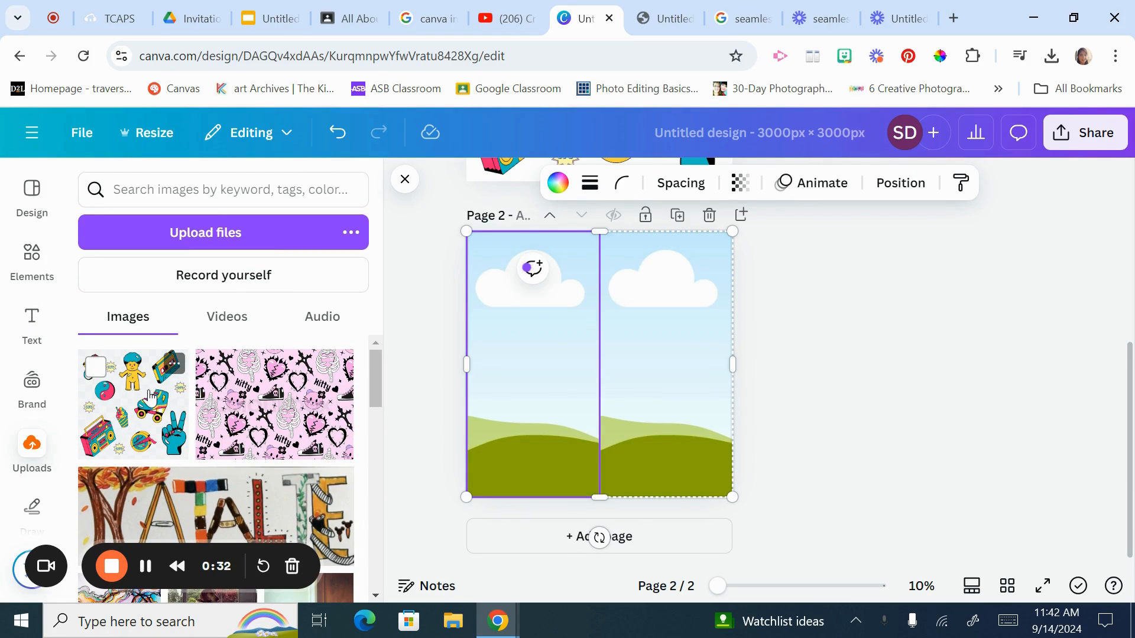
drag(135, 416, 481, 331)
double_click(523, 342)
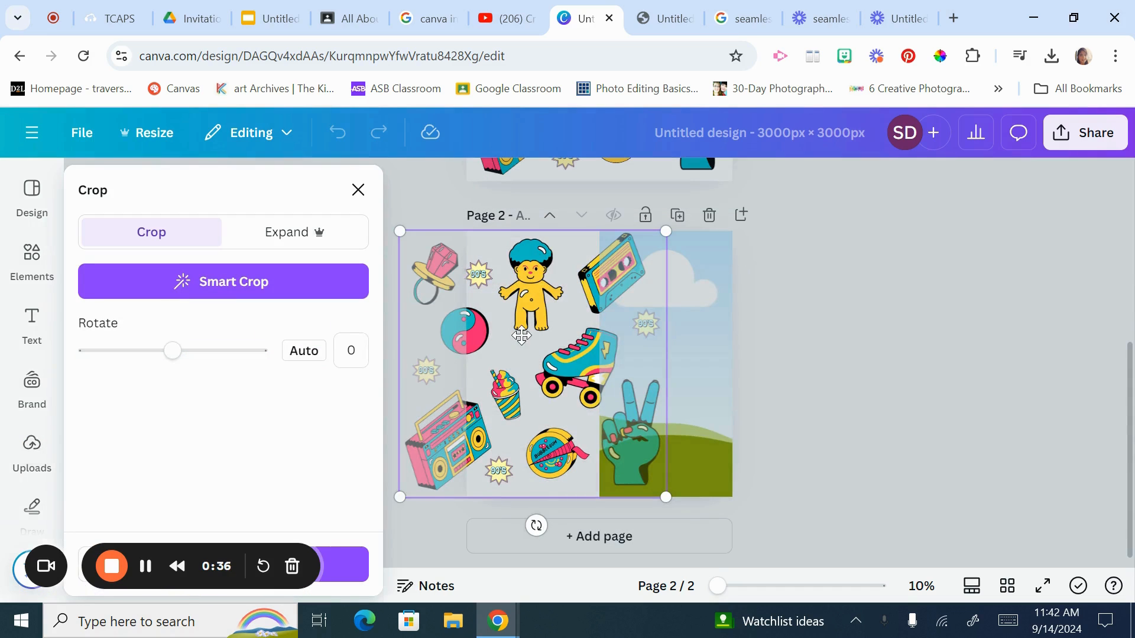
drag(548, 339, 448, 338)
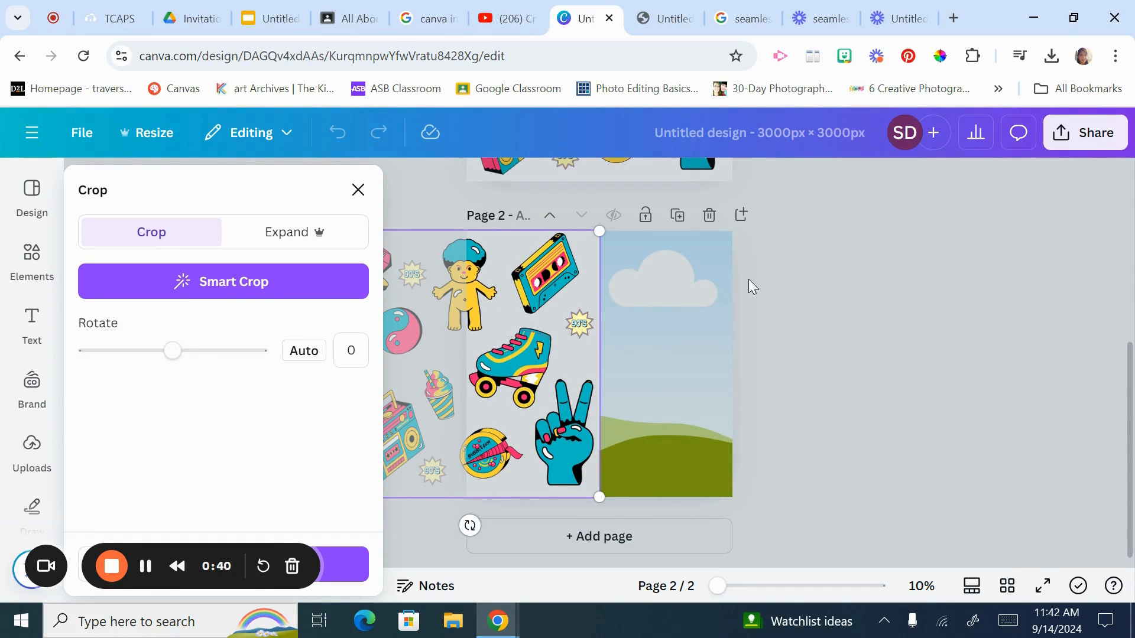
click(783, 274)
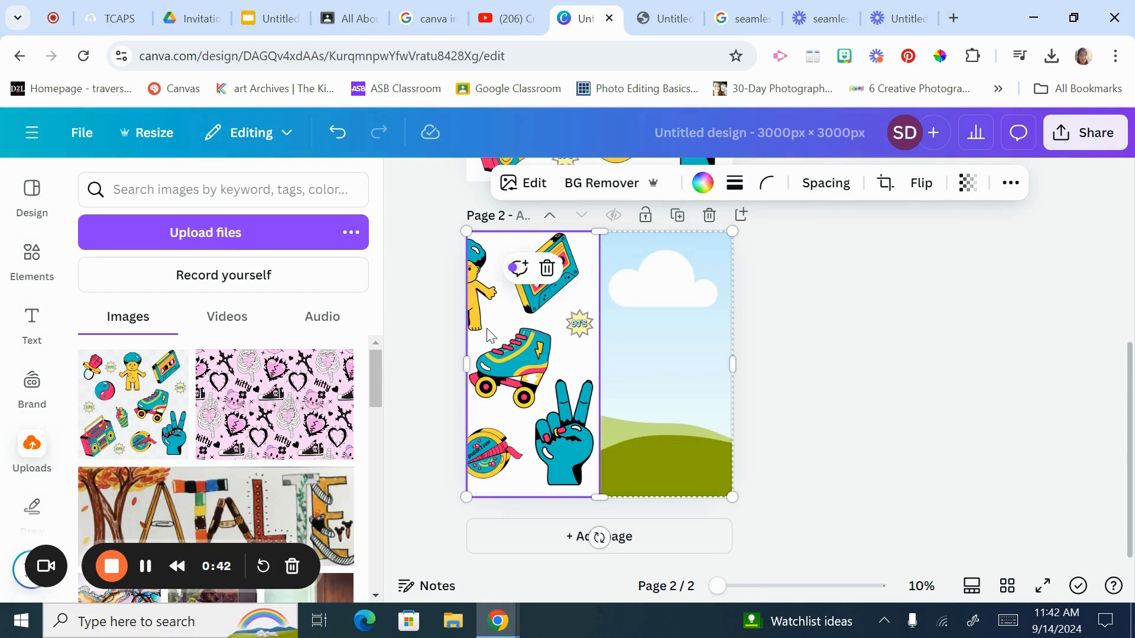
- Place the same 90's pattern image in the grid's right column and shift its crop to show only the image's left half
drag(175, 364, 618, 314)
double_click(673, 310)
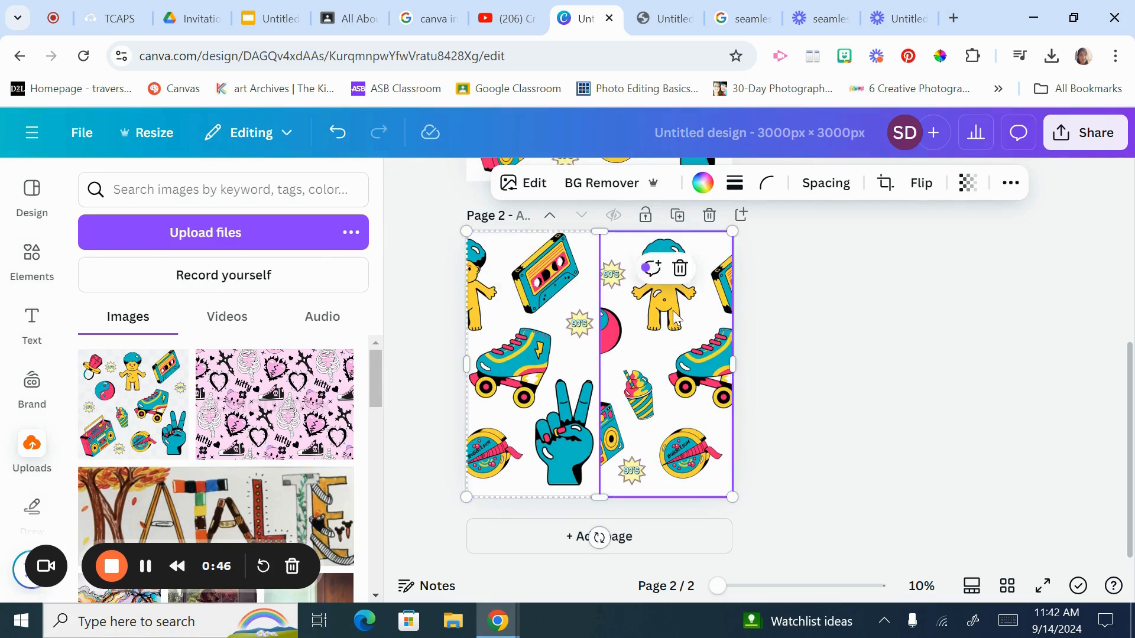
drag(596, 318, 663, 317)
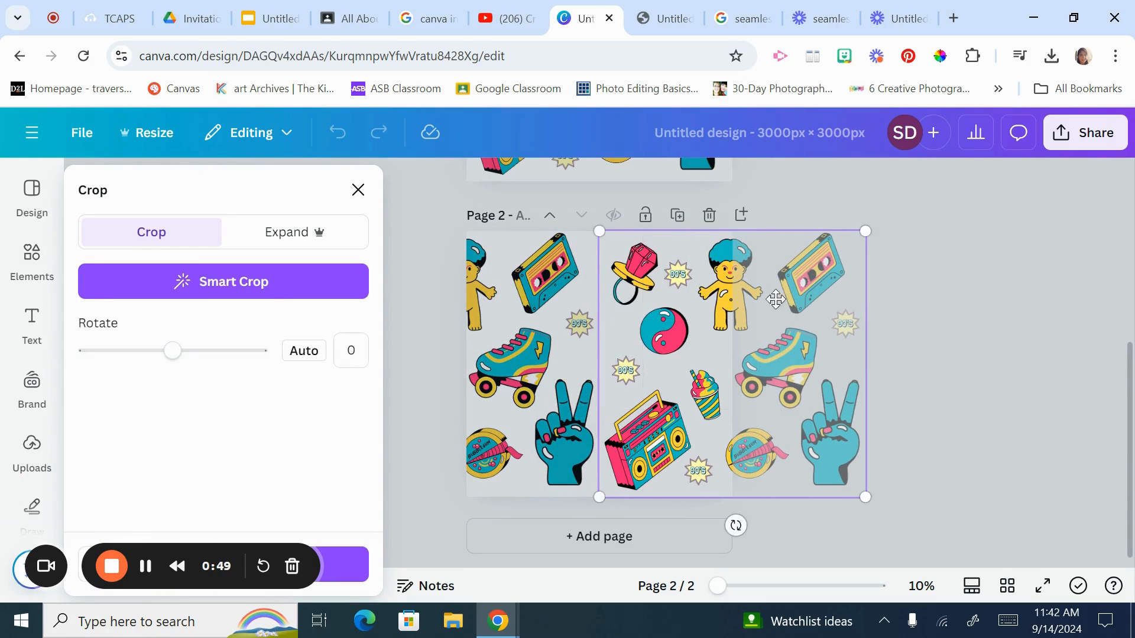
click(1019, 313)
click(940, 361)
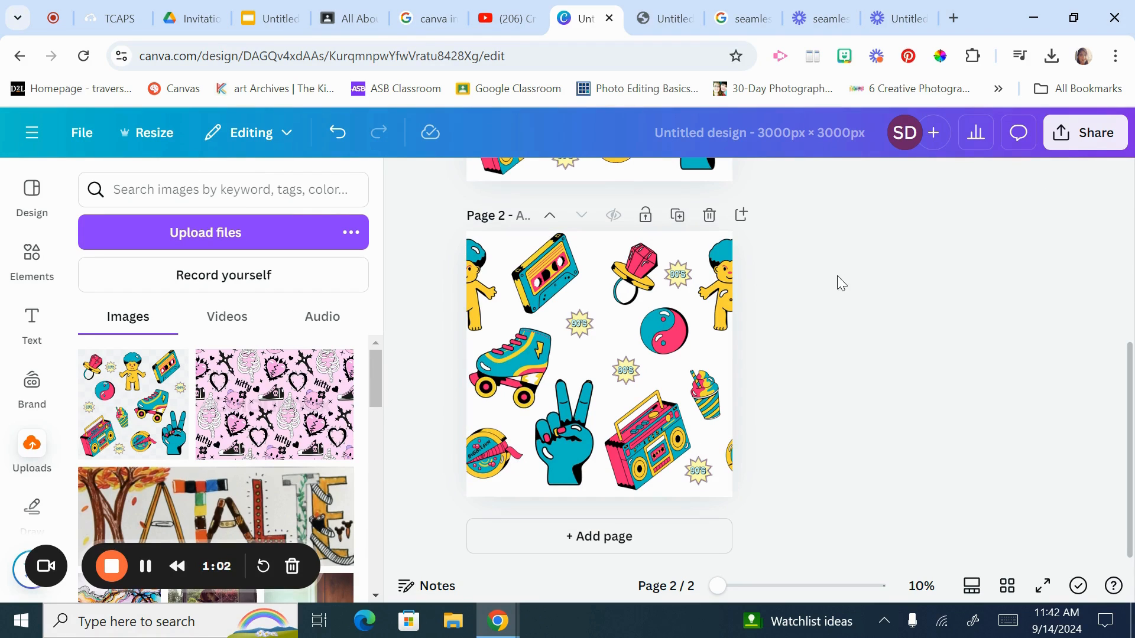
- Open the download settings for PNG and enable the transparent background
click(1067, 133)
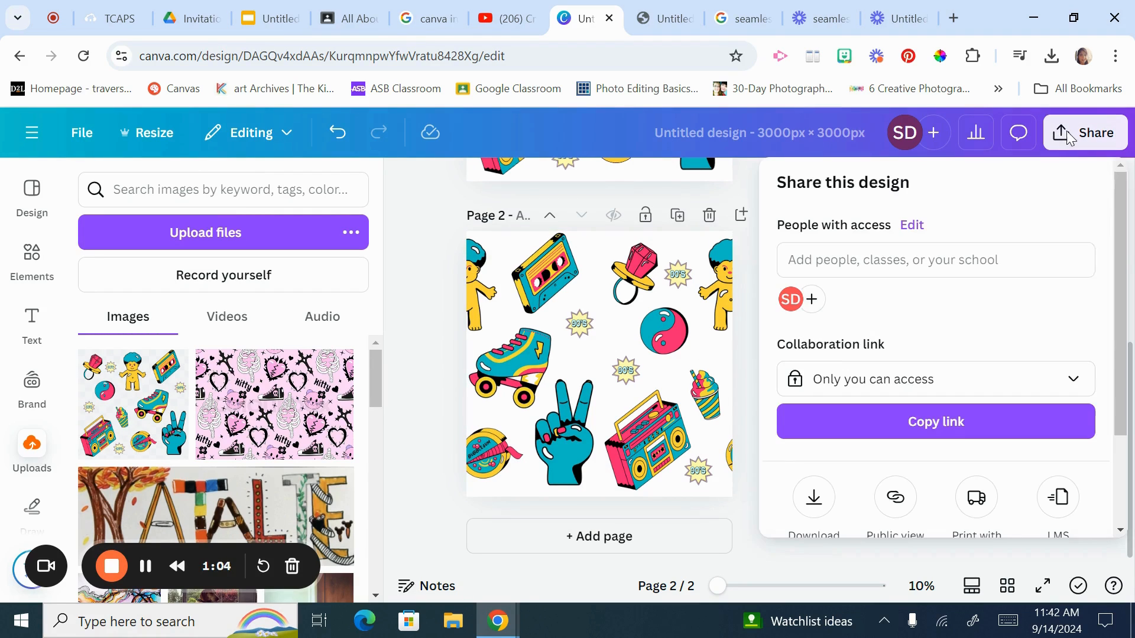
scroll(828, 384, down, 3)
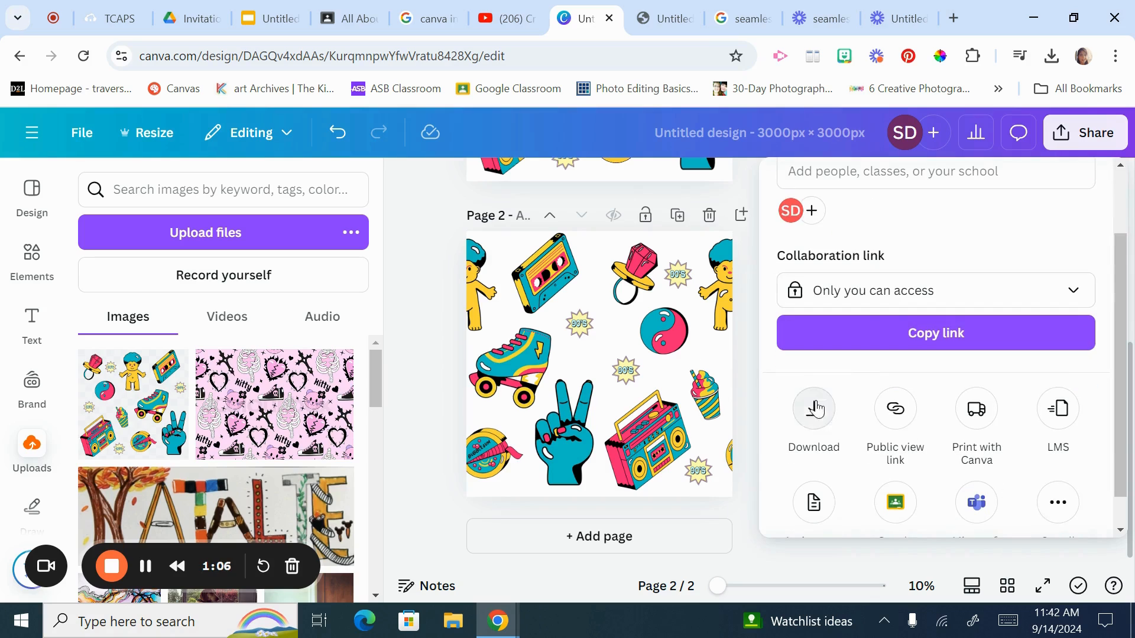
click(813, 405)
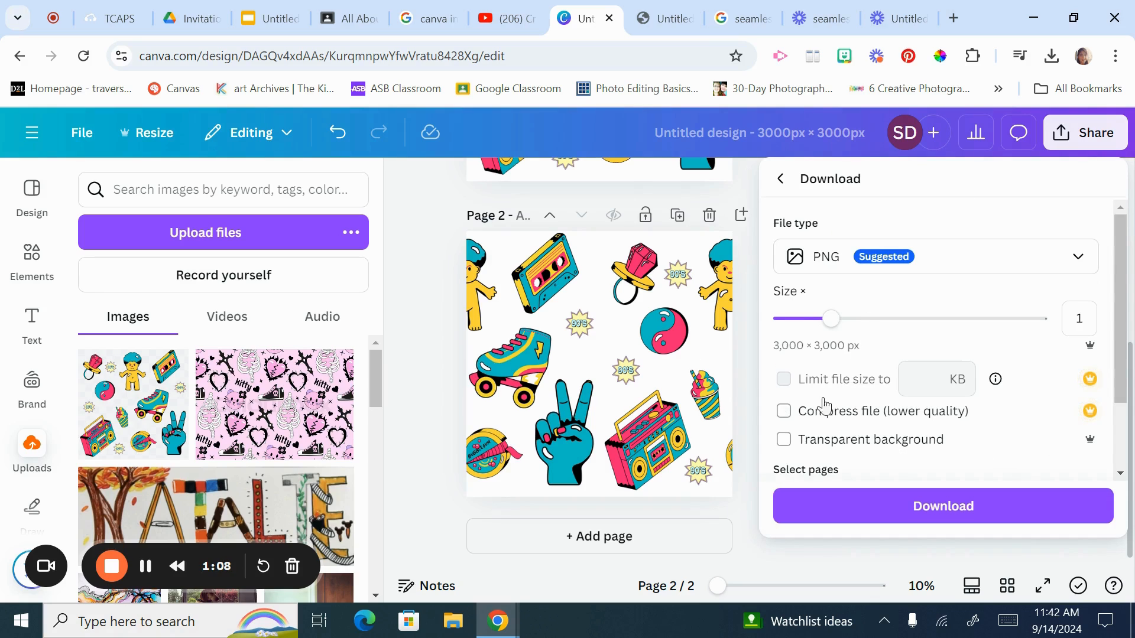
click(784, 441)
scroll(874, 349, down, 2)
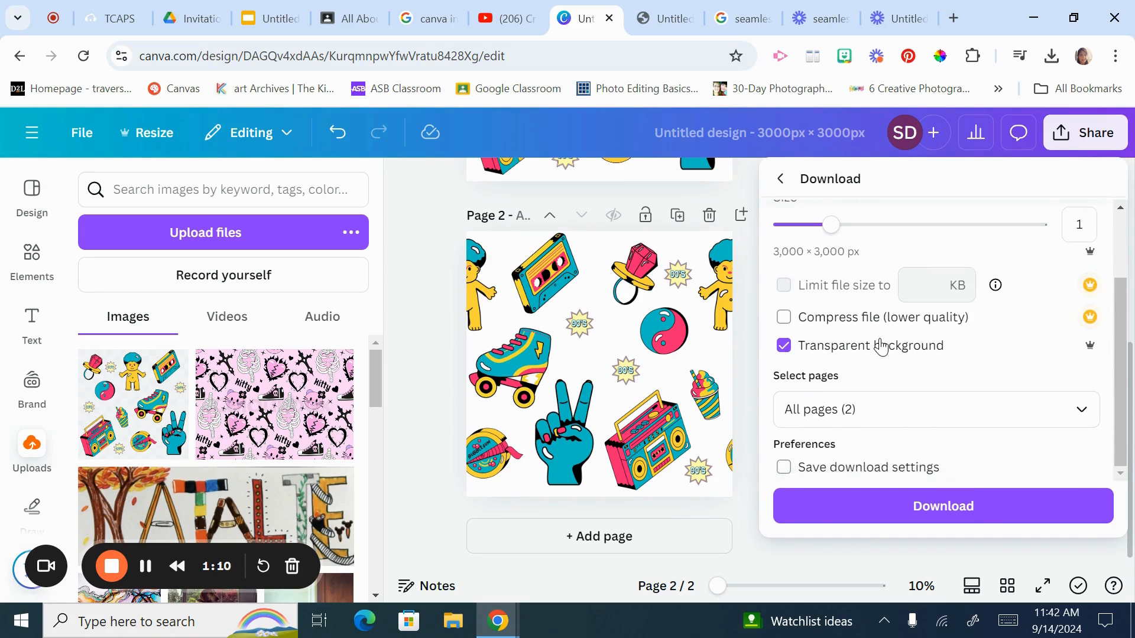
- Restrict the download to page 2 only
click(866, 411)
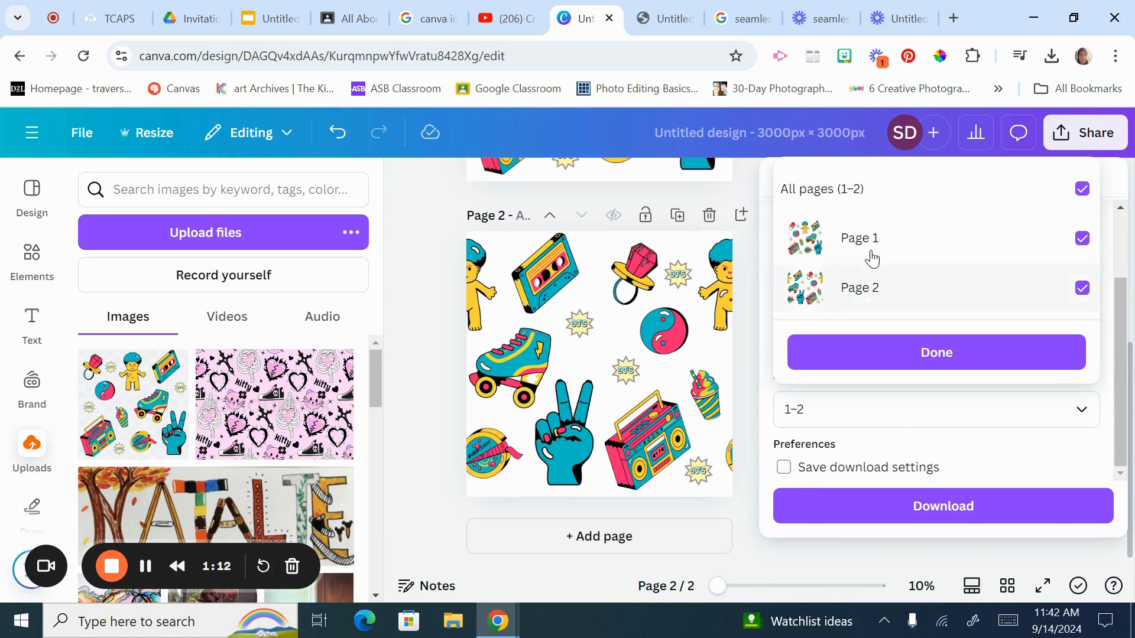
click(1082, 189)
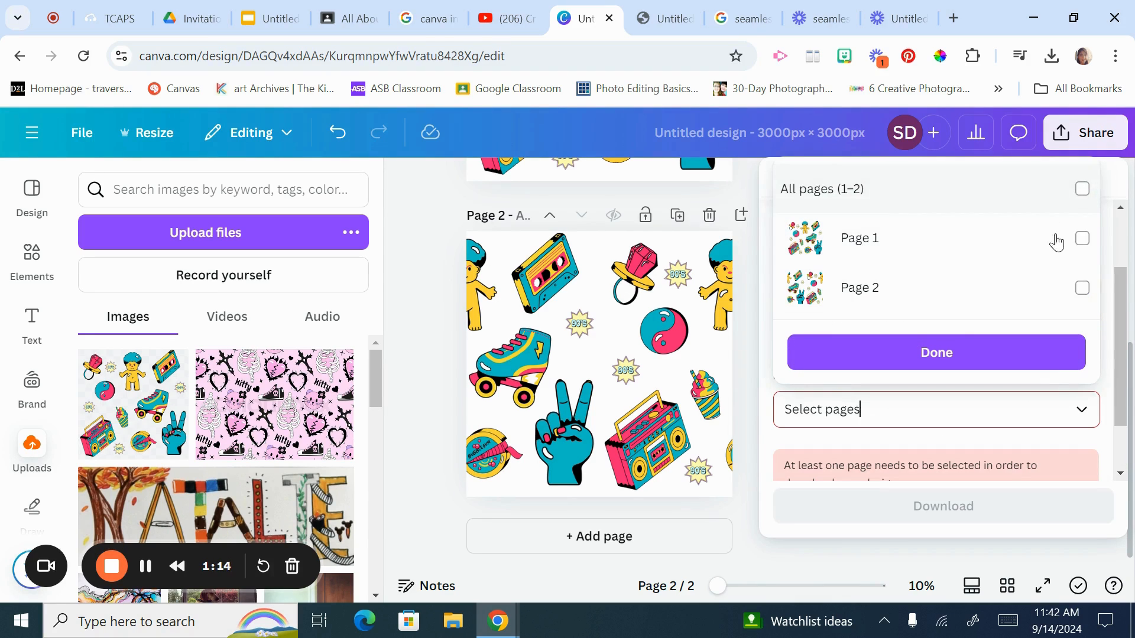
click(1082, 288)
click(967, 351)
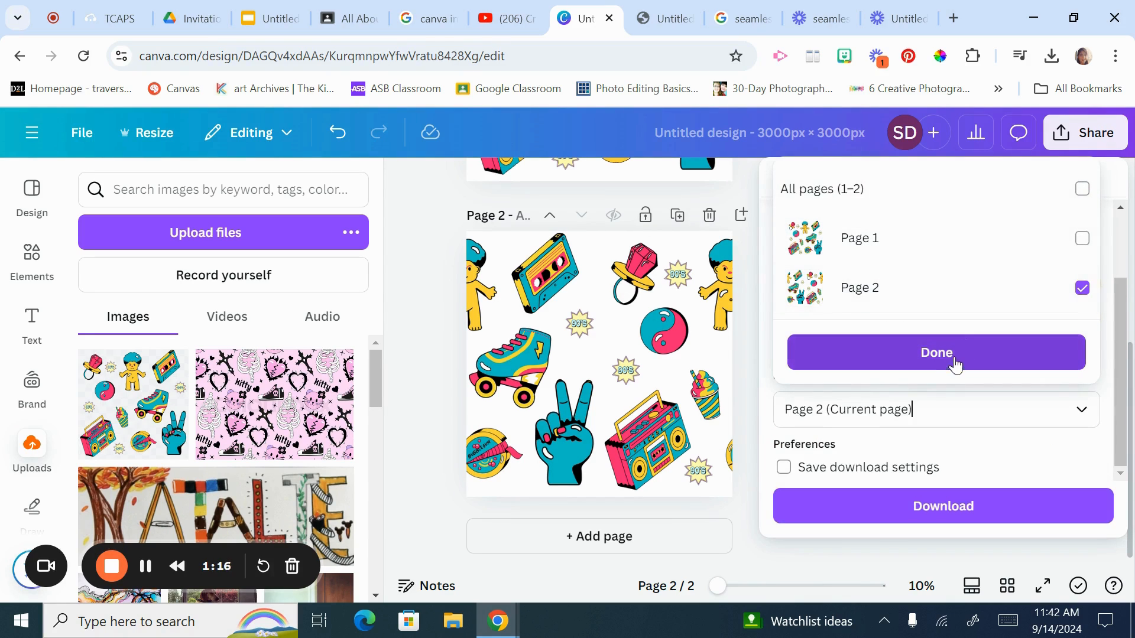
- Download page 2 as a transparent PNG and add a blank third page to the design
click(925, 505)
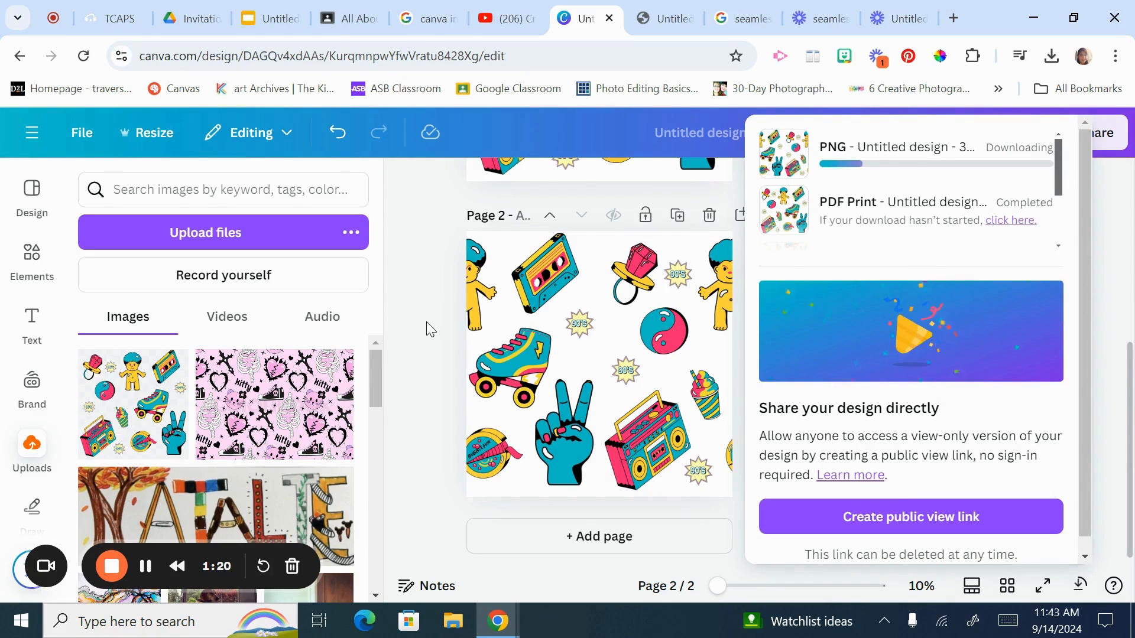
click(600, 538)
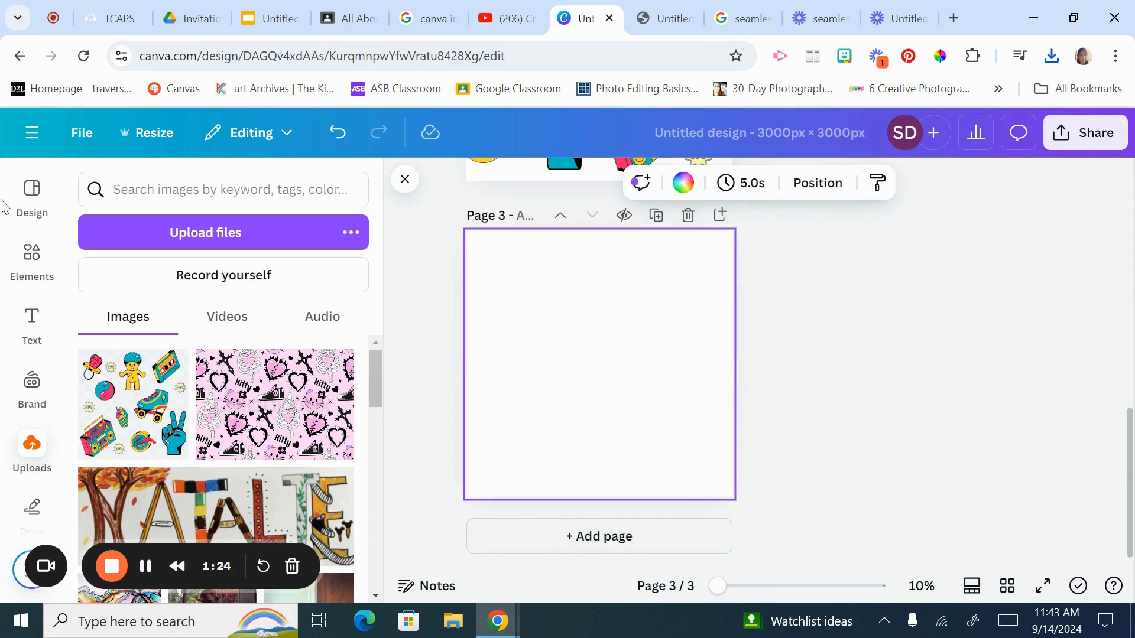
- Fill page 3 with a grid of two stacked rows and remove the spacing between them
click(32, 260)
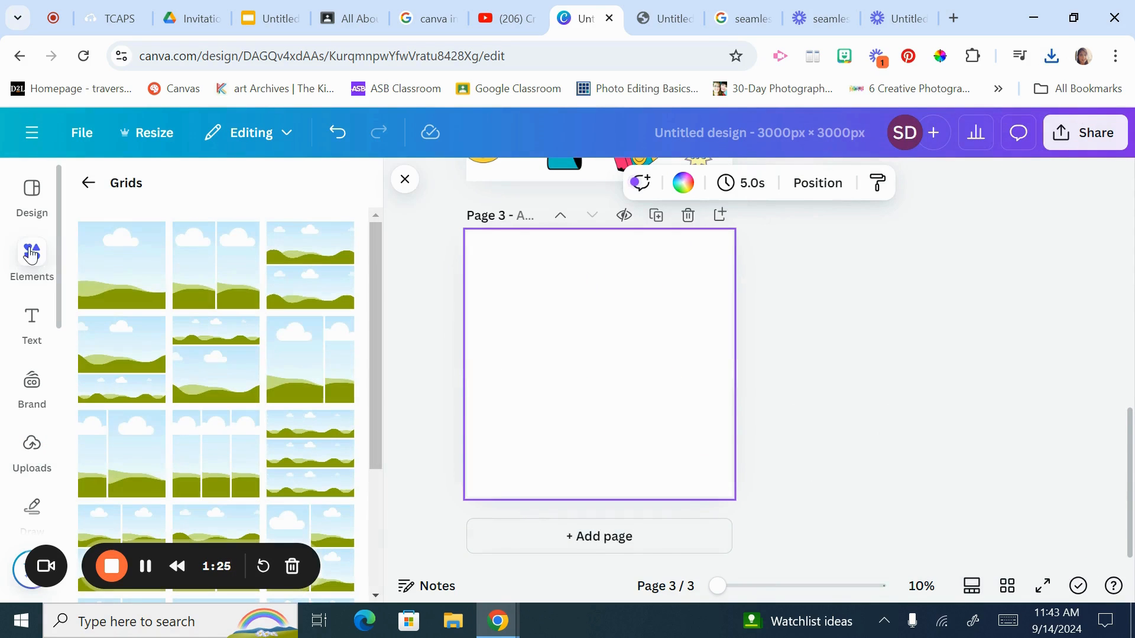
click(317, 268)
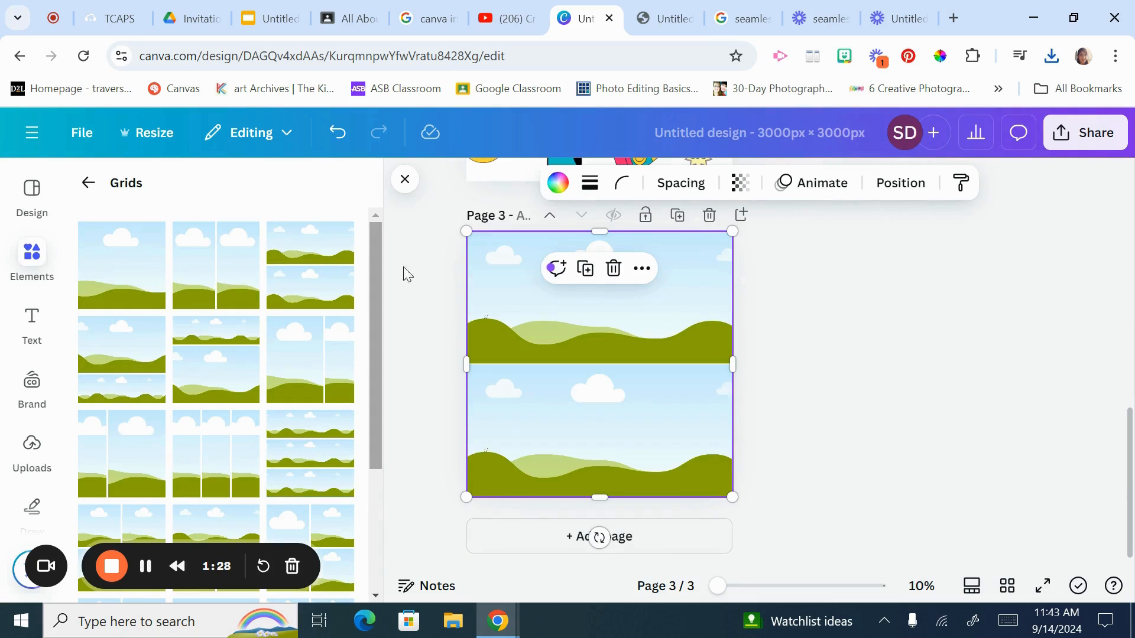
click(675, 187)
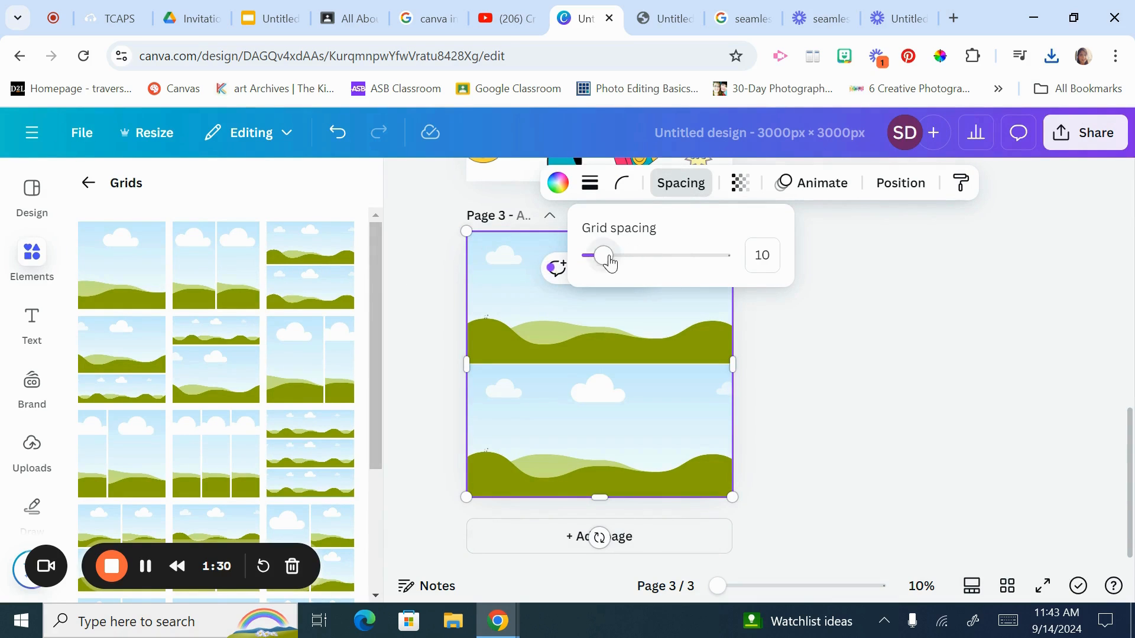
drag(604, 258, 549, 261)
click(848, 338)
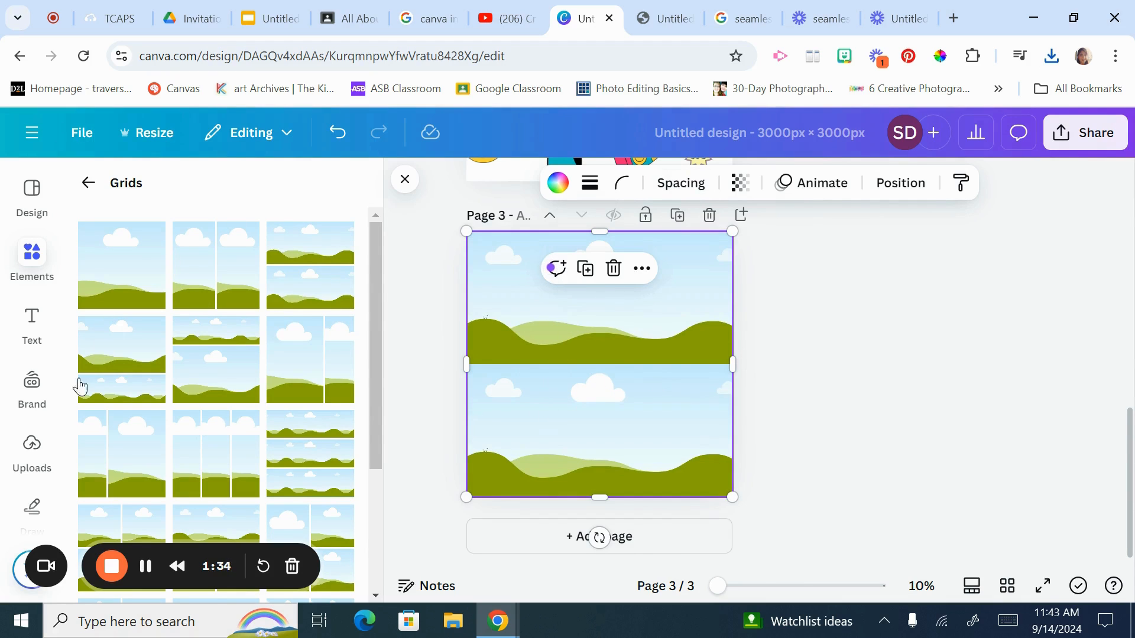
- Upload the downloaded image Untitled design (14) from the Downloads folder
click(32, 446)
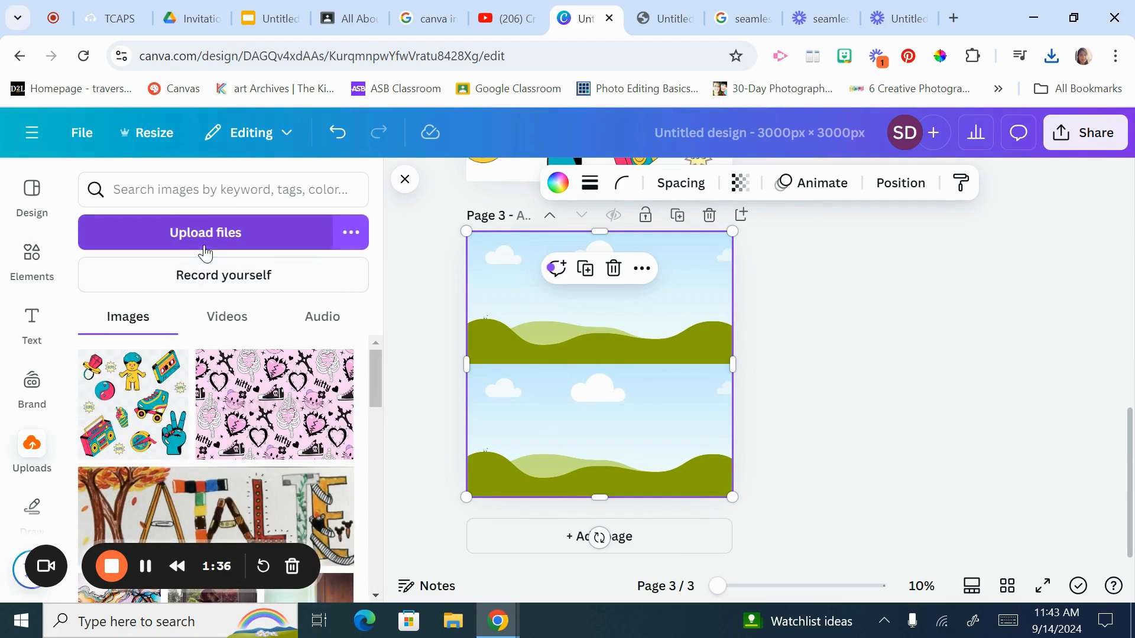
click(223, 240)
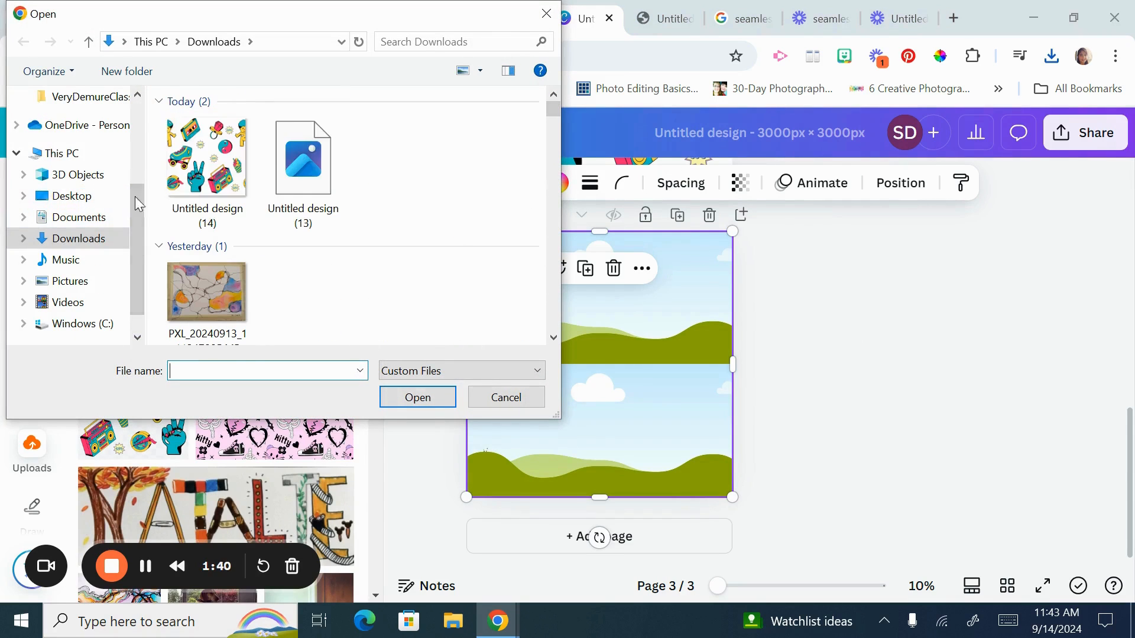
double_click(182, 192)
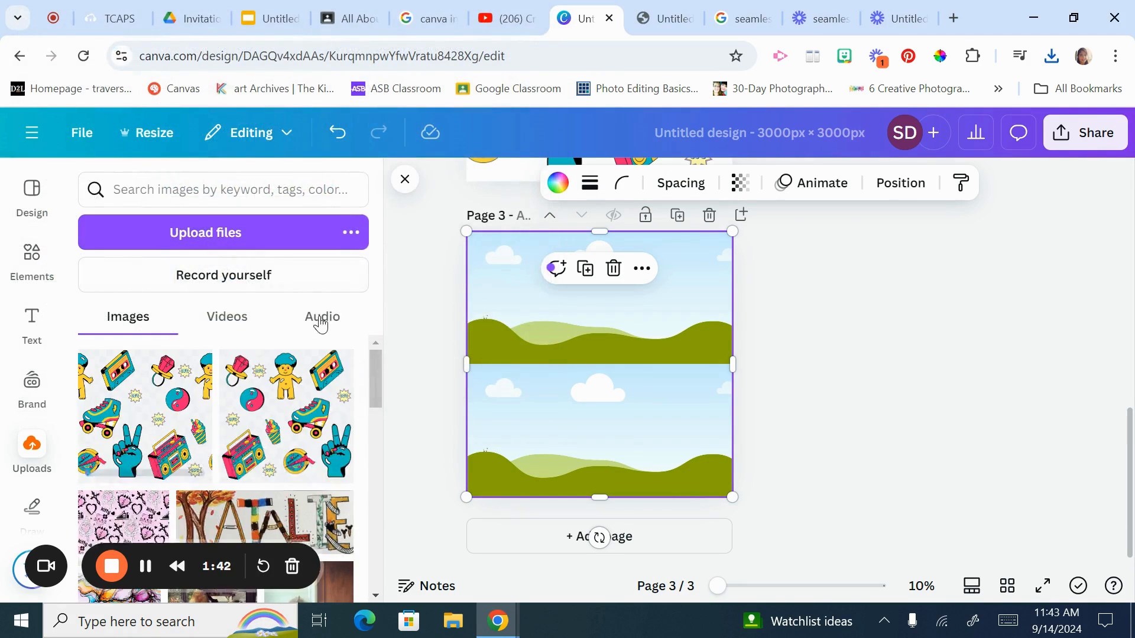
- Place the newly uploaded pattern image in the grid's top row and shift its crop to show only the image's bottom half
drag(188, 363, 508, 318)
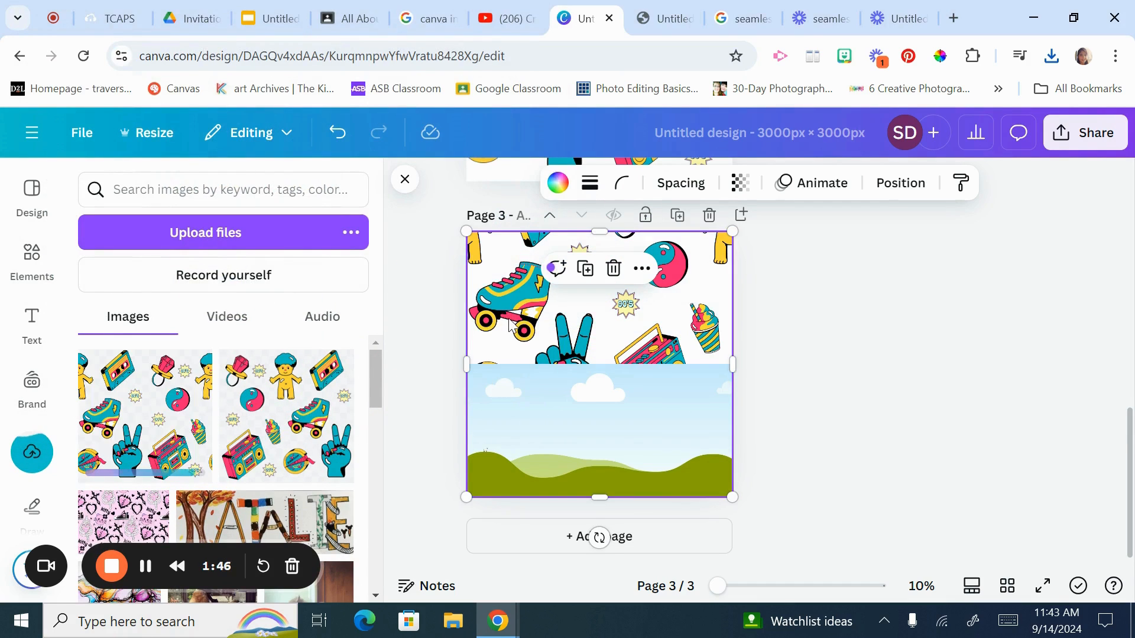
double_click(508, 318)
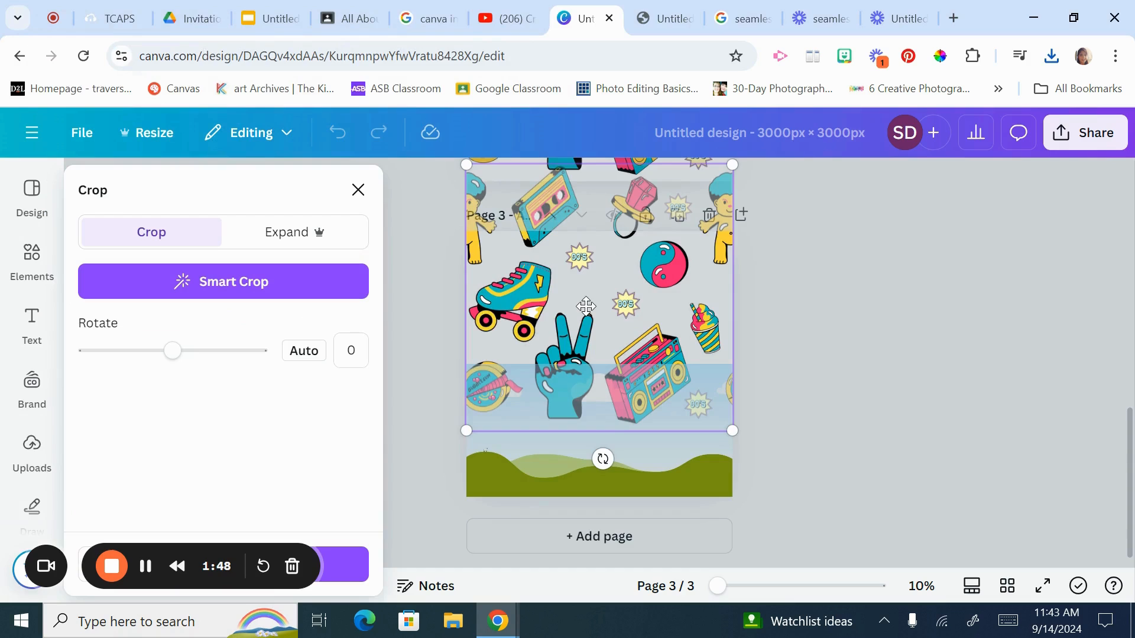
drag(586, 305, 585, 239)
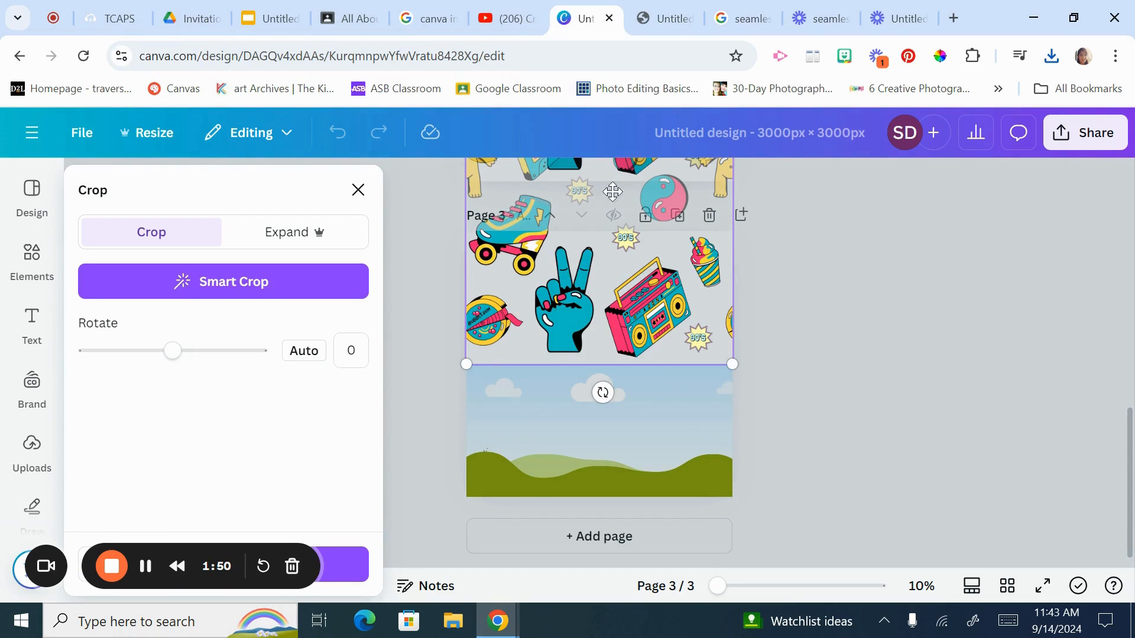
click(832, 312)
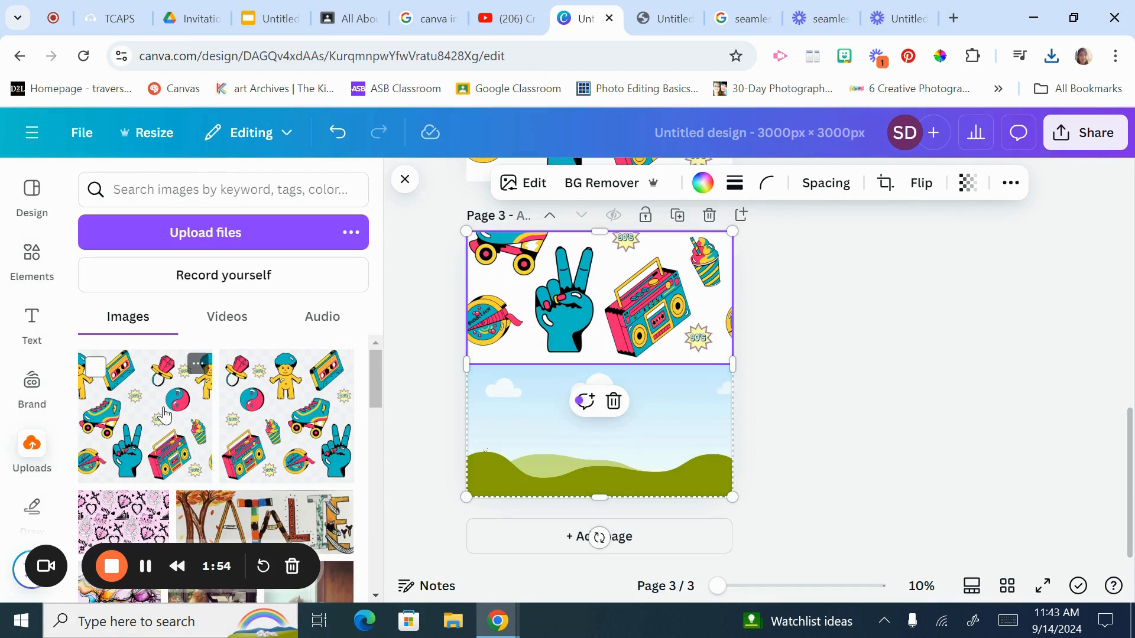
- Place the same pattern image in the grid's bottom row and shift its crop to show only the image's top half
drag(167, 413, 687, 471)
double_click(683, 430)
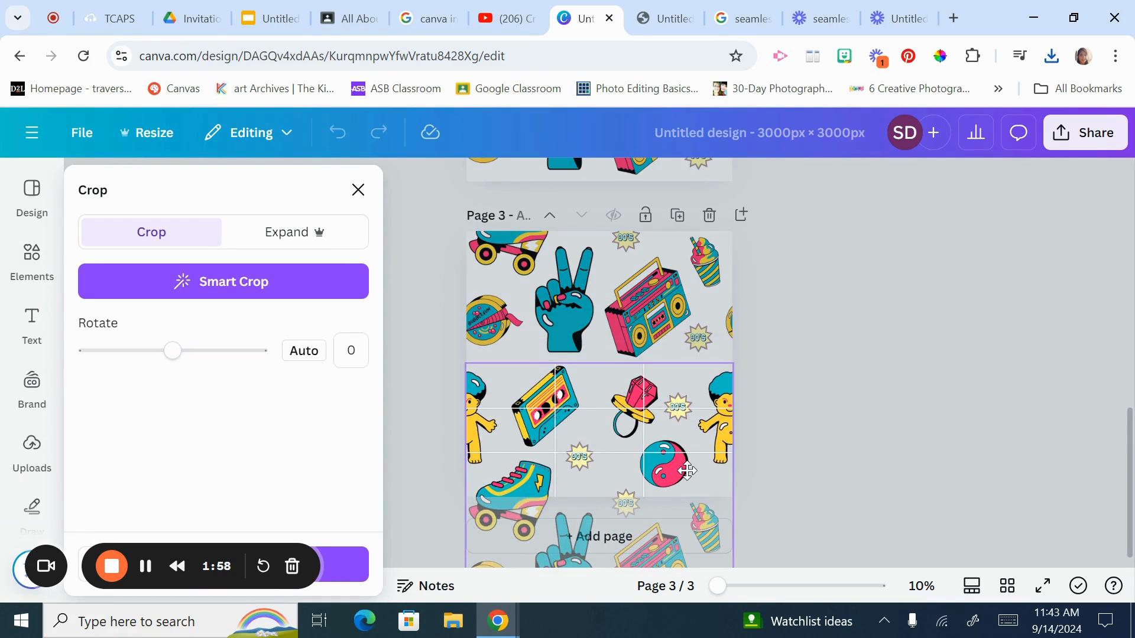
click(950, 396)
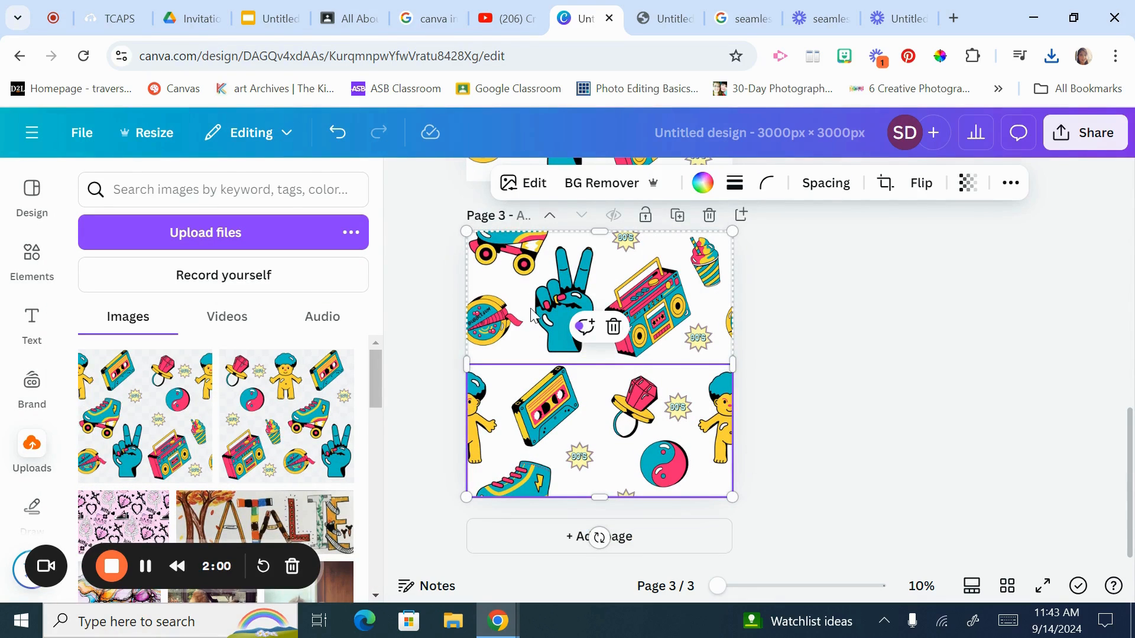
click(882, 307)
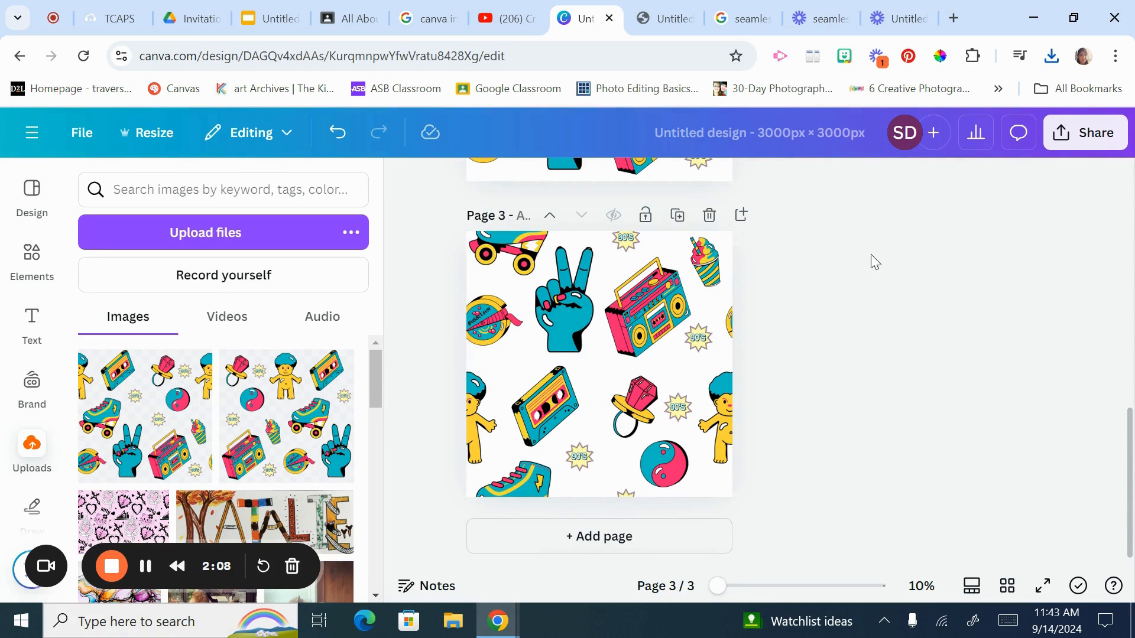
- Open the PNG download settings for the design and enable the transparent background
click(1079, 134)
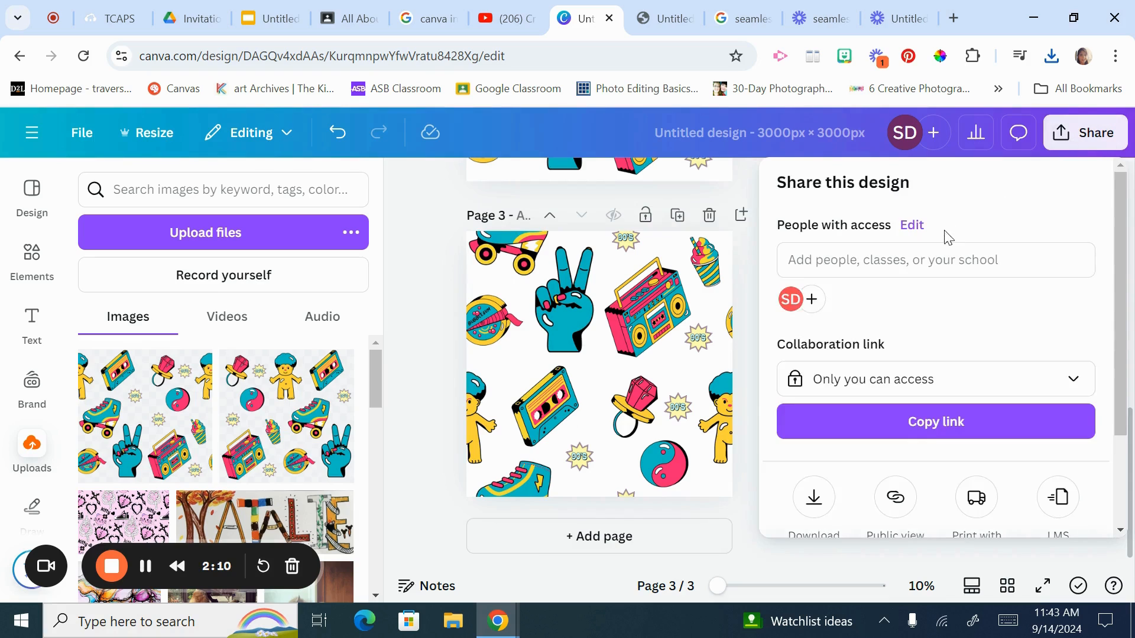
scroll(949, 236, down, 3)
click(815, 374)
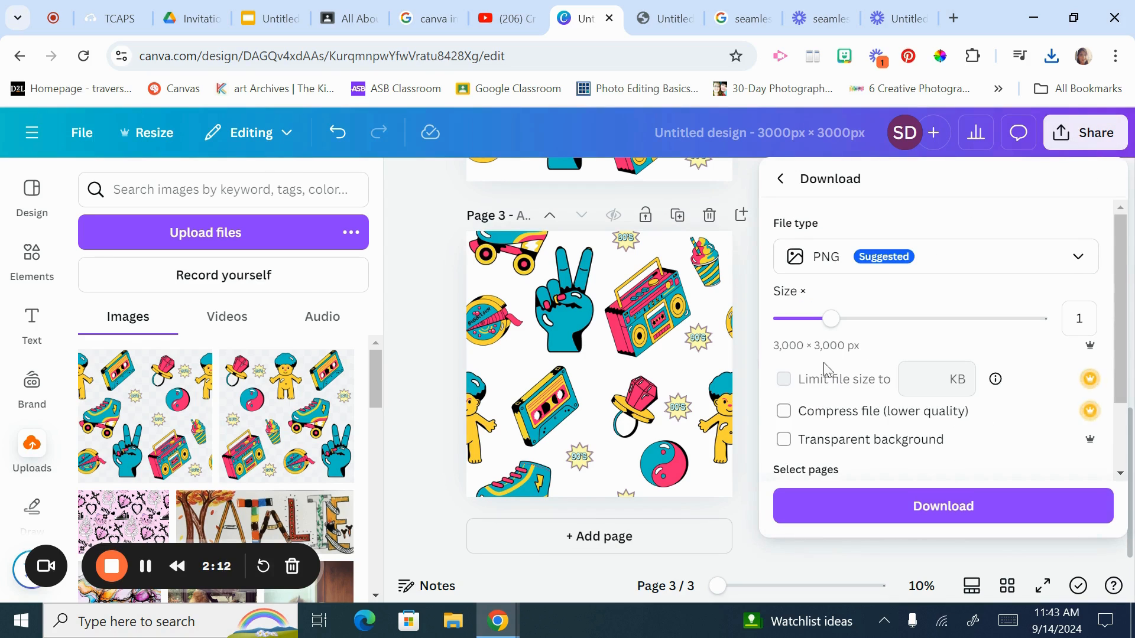
click(785, 440)
- Restrict the download to page 3 only and download it
scroll(838, 402, down, 2)
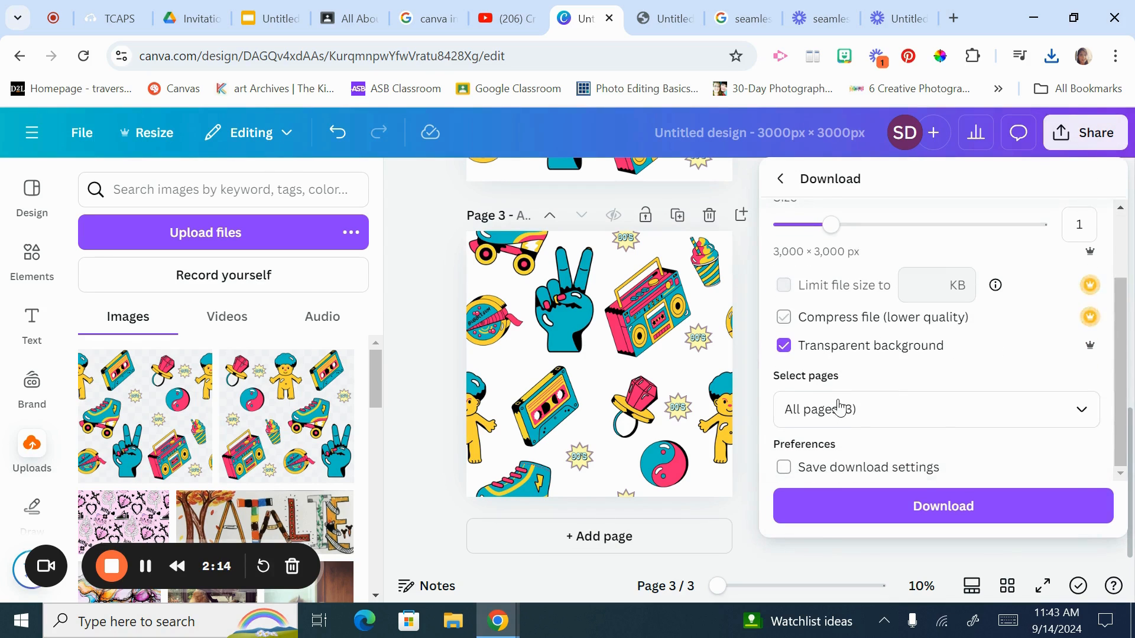
click(843, 408)
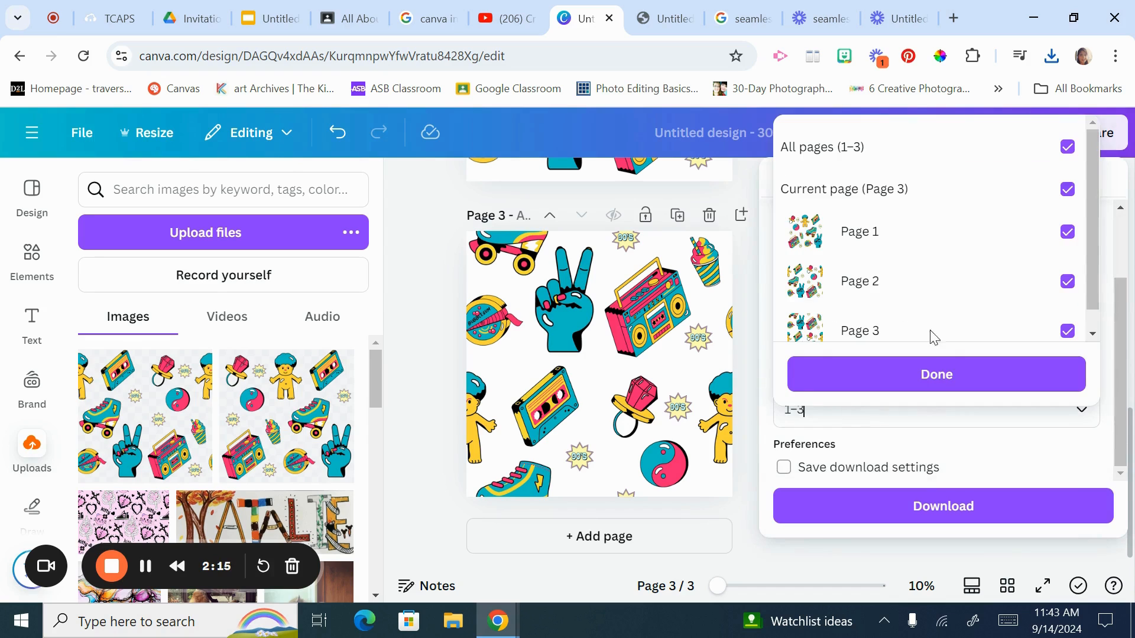
click(1067, 147)
click(1067, 331)
click(990, 387)
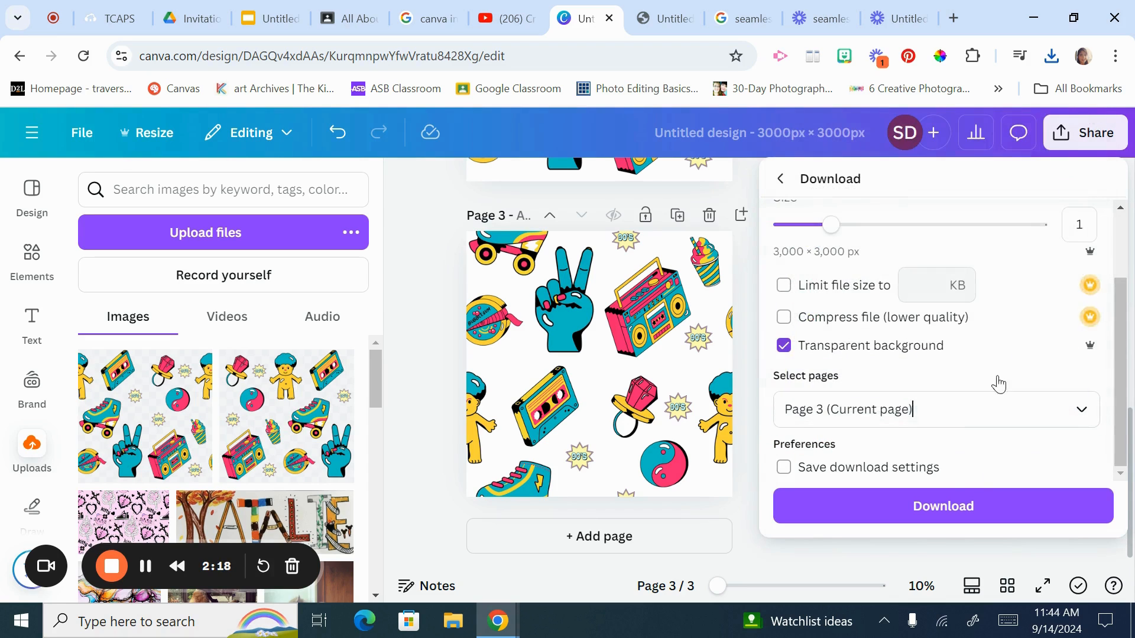
click(968, 504)
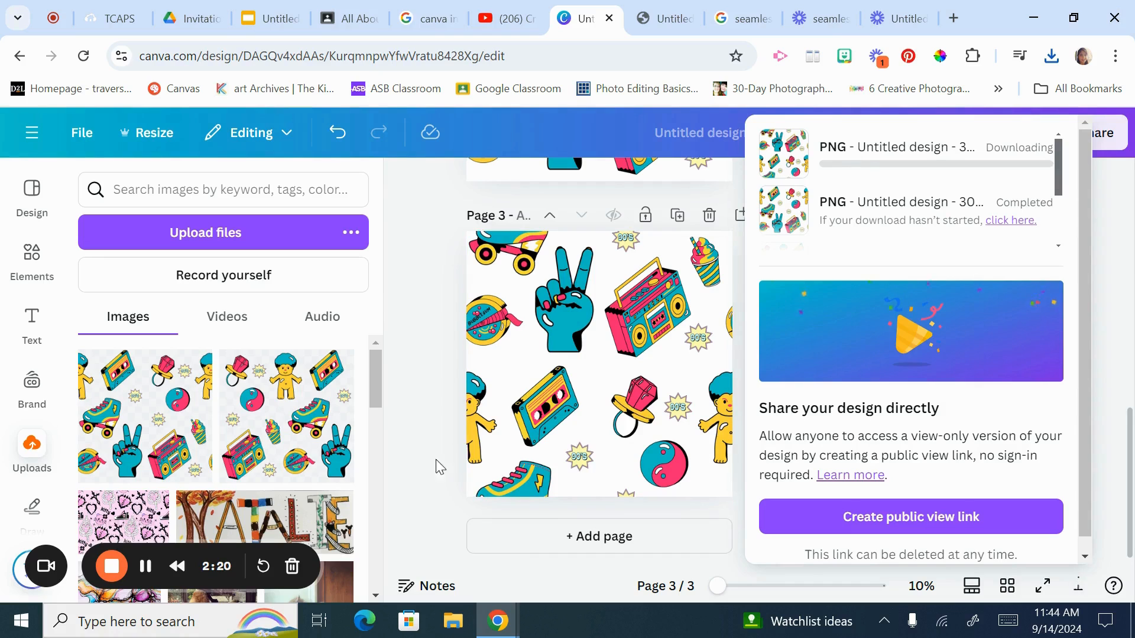
- Add a blank fourth page and upload the downloaded image Untitled design (15) from the Downloads folder
click(558, 550)
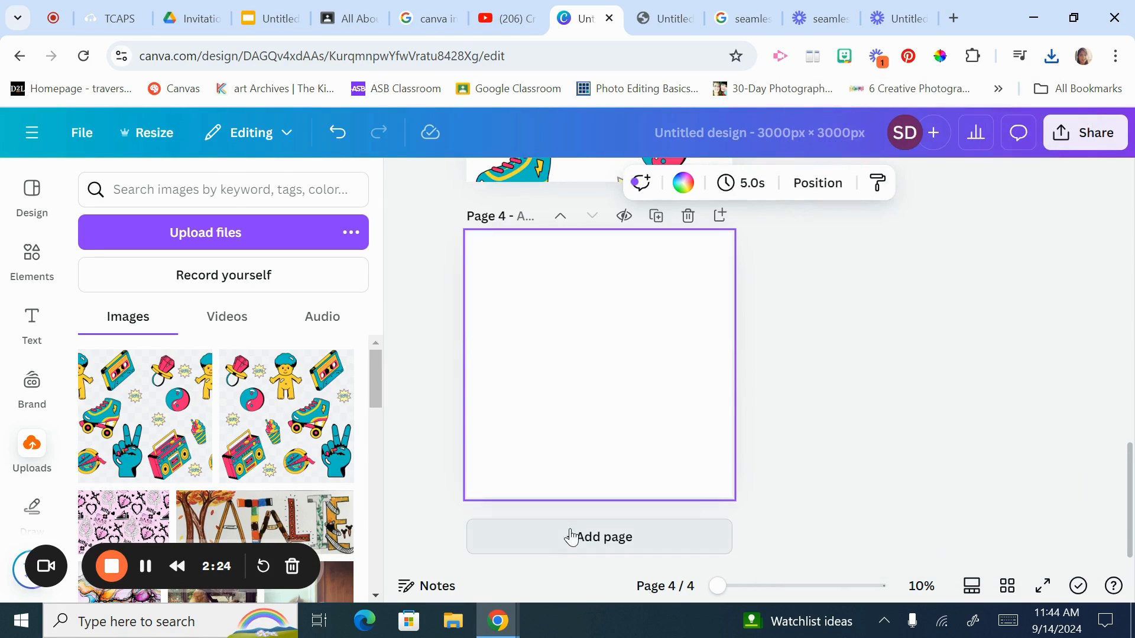
click(32, 455)
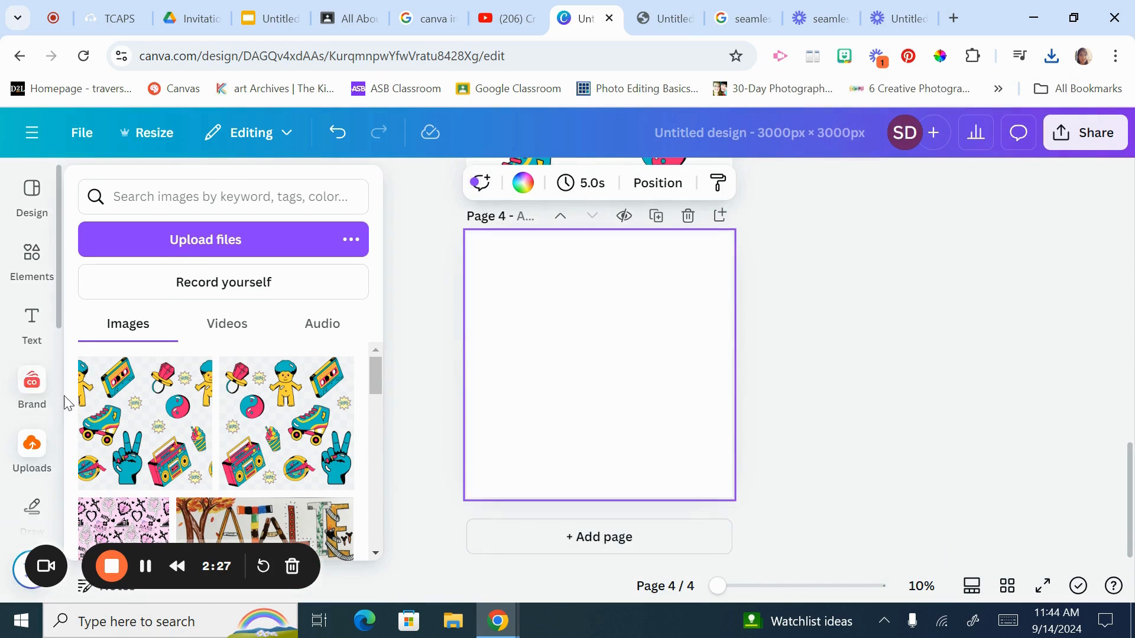
click(152, 258)
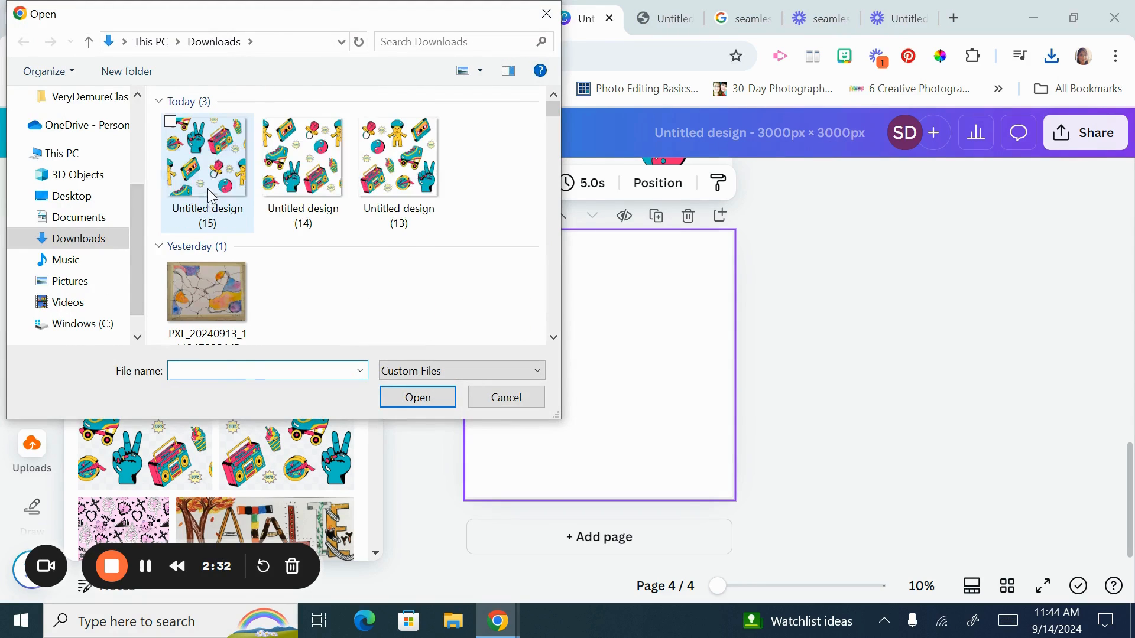
click(210, 192)
click(416, 406)
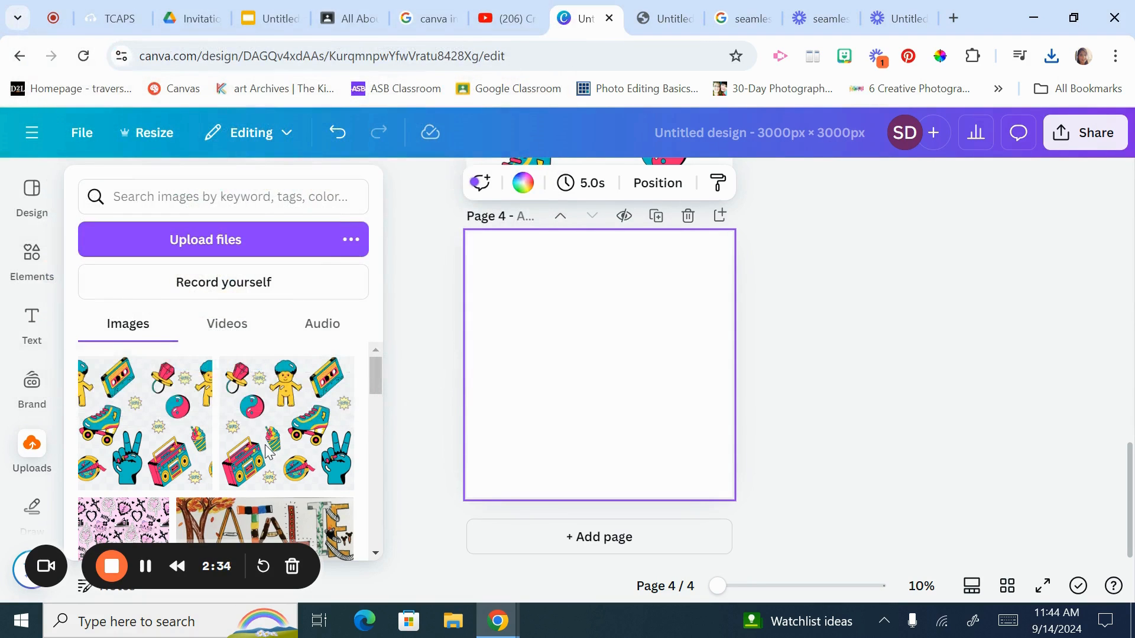
- Place the new pattern tile on page 4, resized to 1,500 × 1,500, so it fills the page's upper-left quarter
click(116, 416)
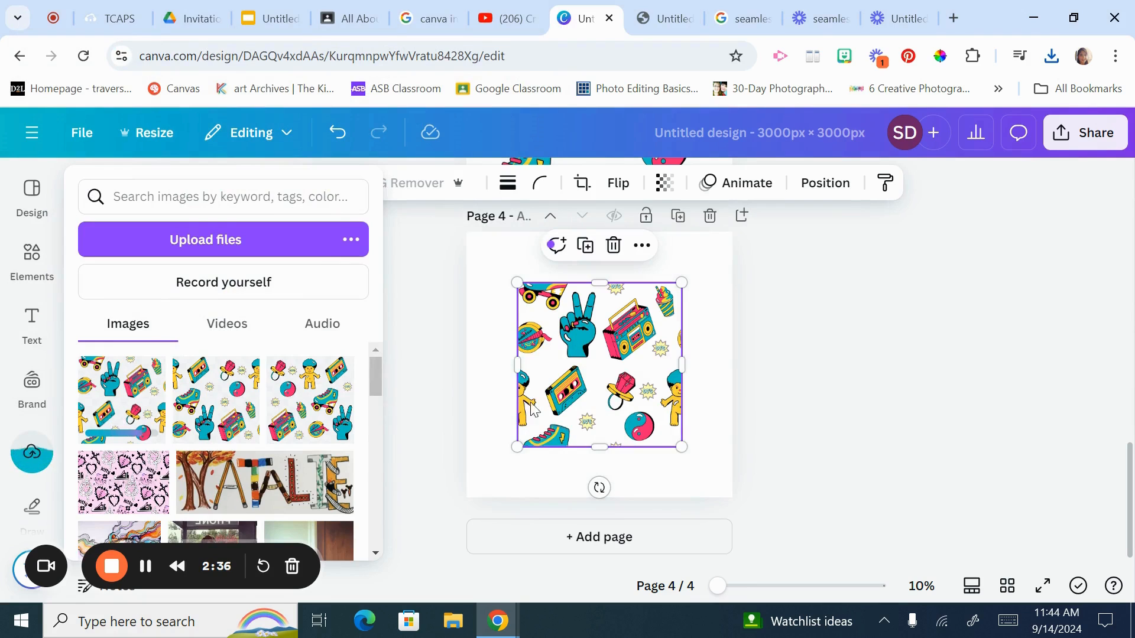
drag(578, 374, 525, 322)
drag(630, 397, 597, 370)
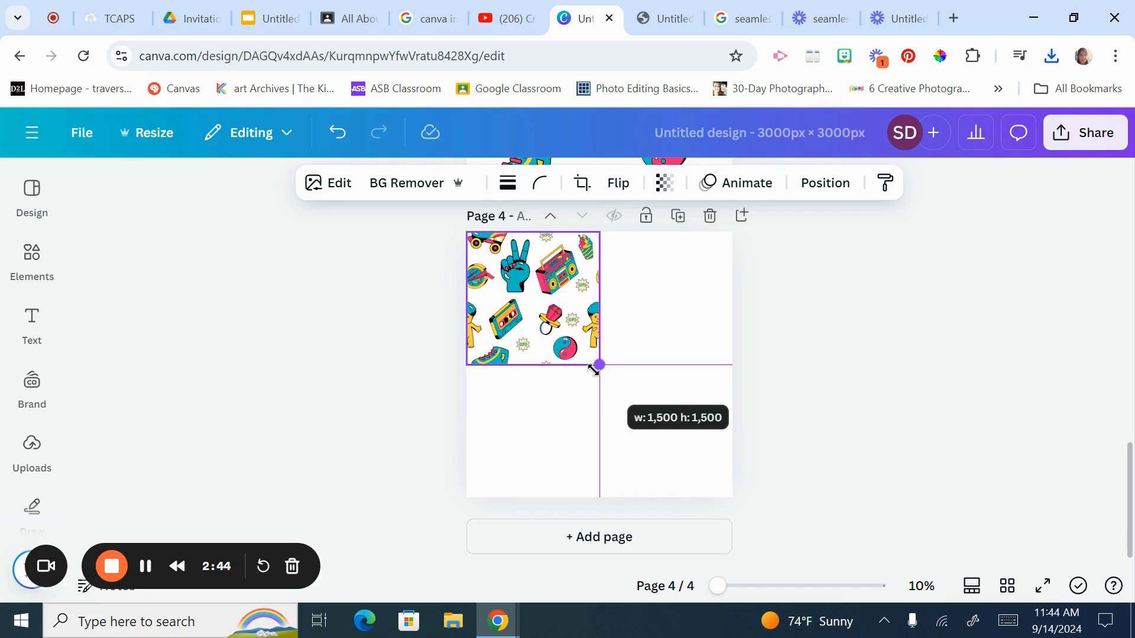
drag(595, 369, 595, 370)
click(660, 356)
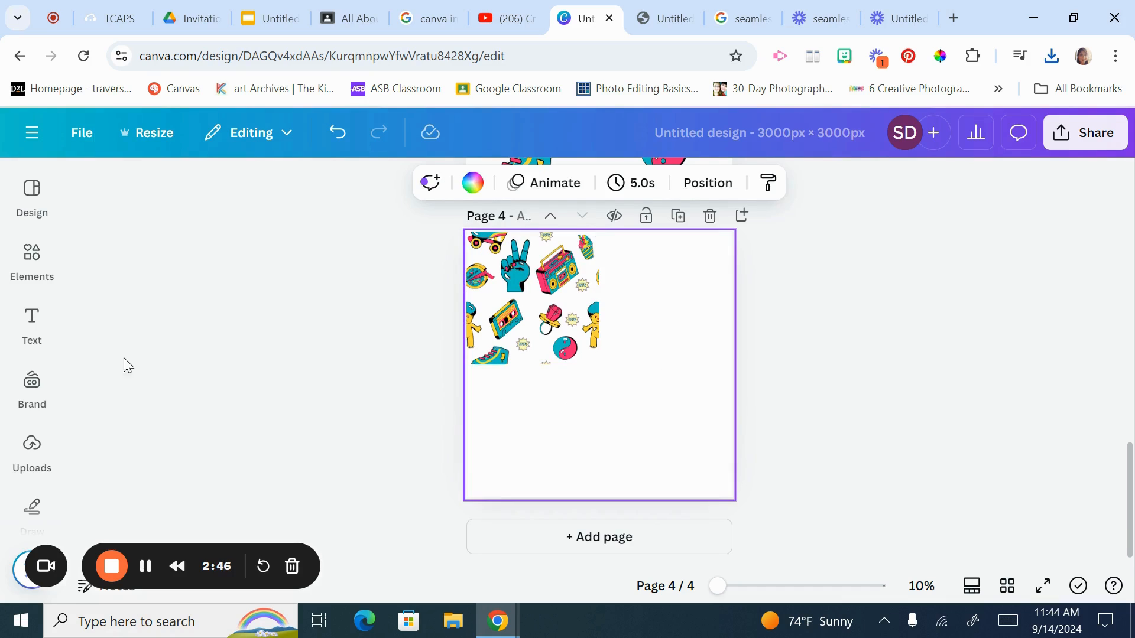
- Add a second copy of the pattern tile and align it in page 4's upper-right quarter, flush with the first tile
click(32, 260)
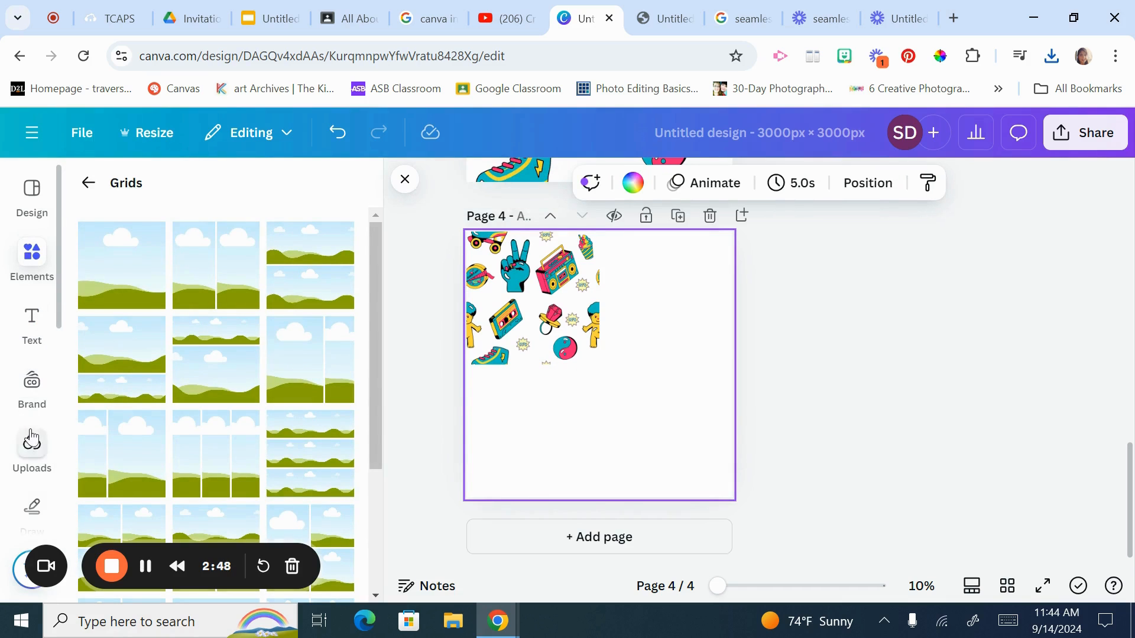
click(32, 448)
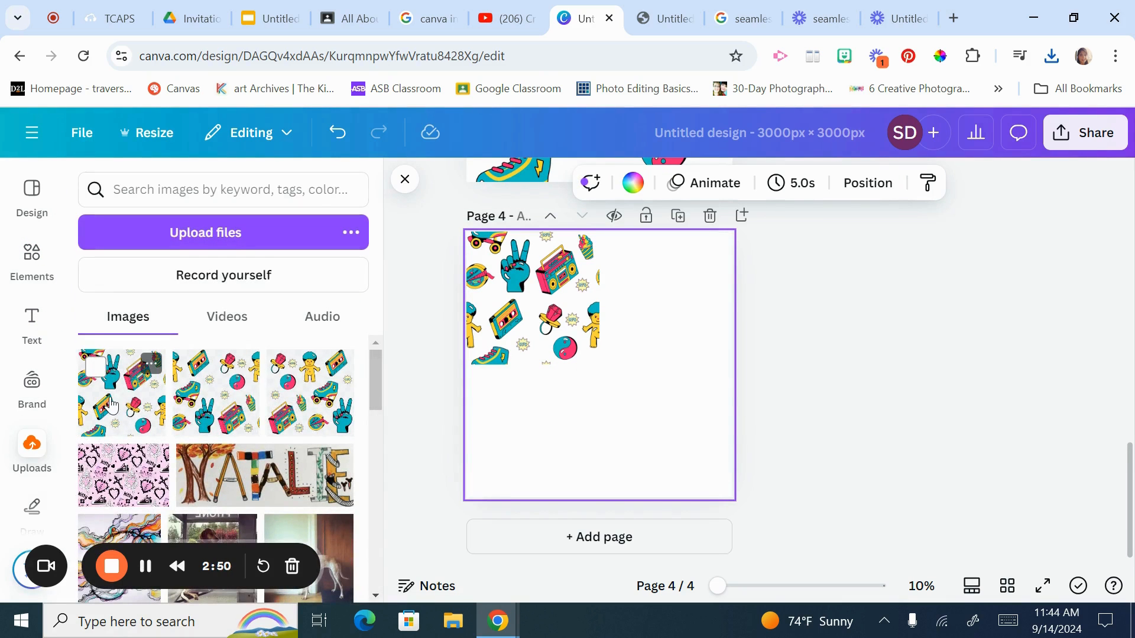
click(110, 406)
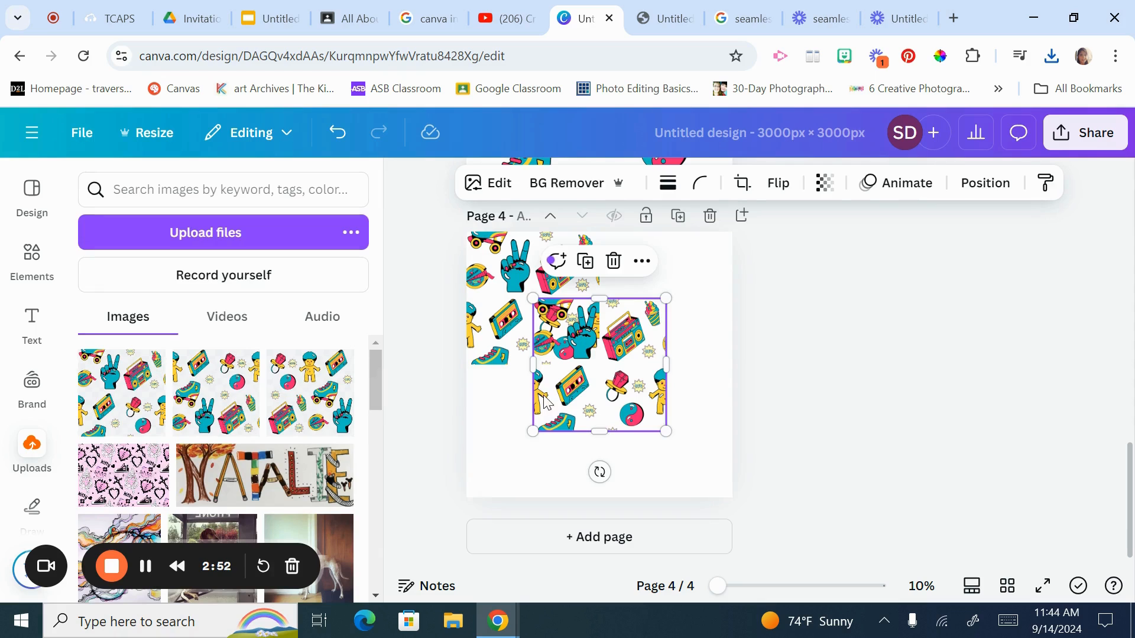
drag(597, 383, 663, 312)
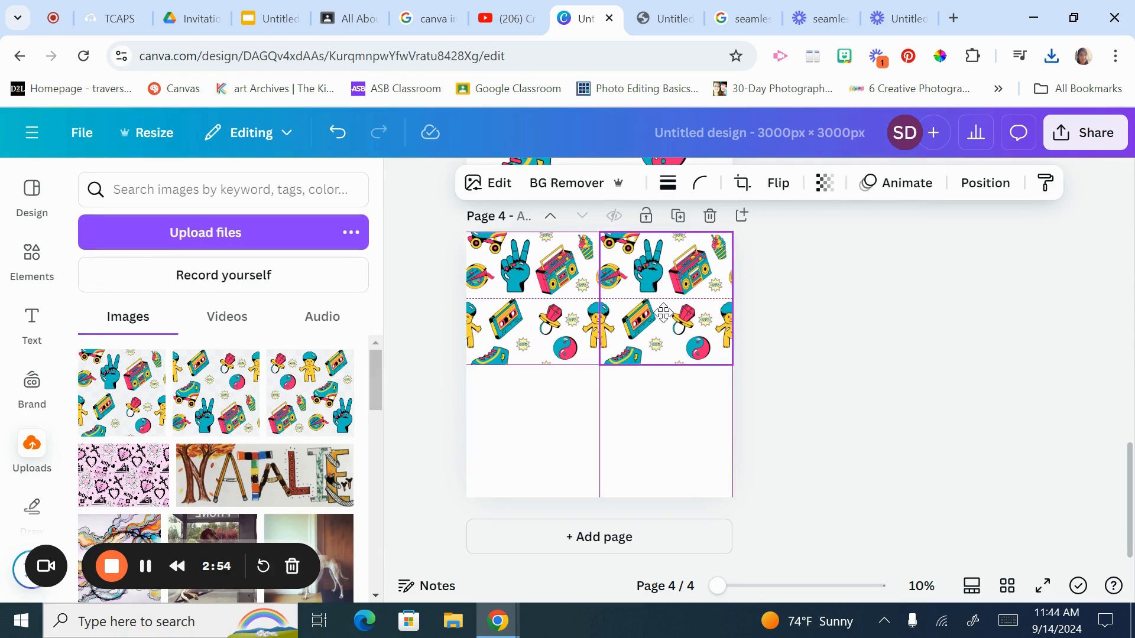
click(772, 358)
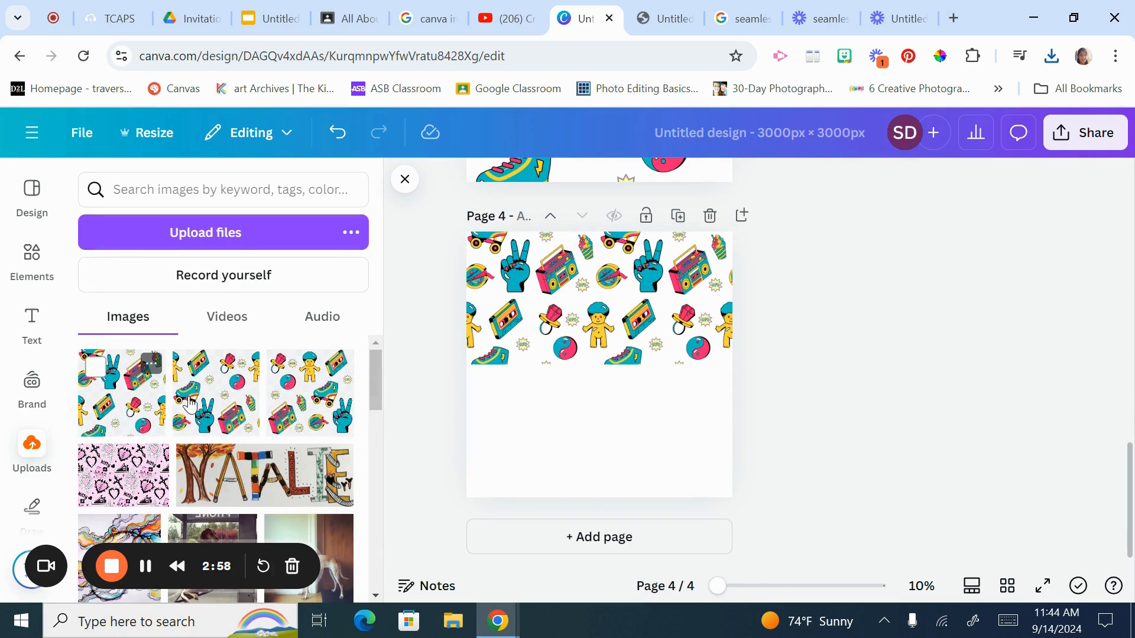
- Add a third copy of the pattern tile and fit it into page 4's lower-left quarter
drag(137, 395, 510, 408)
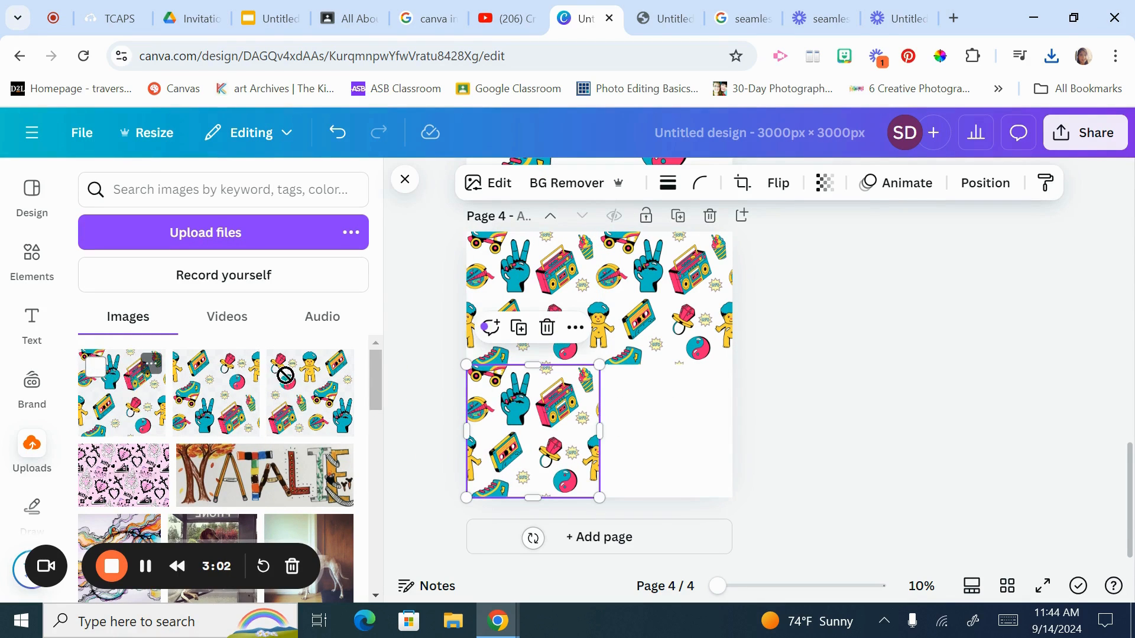
- Add a fourth copy of the pattern tile and fit it into page 4's lower-right quarter
drag(123, 387, 652, 396)
click(789, 375)
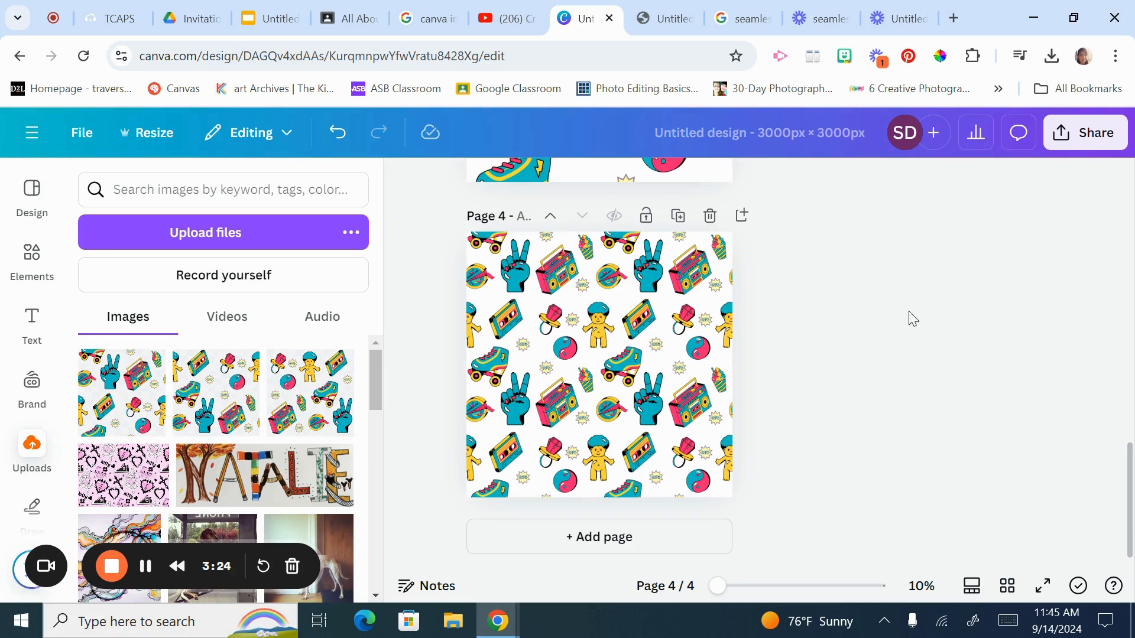
- Copy a 90's starburst from page 1 onto page 4, shrunk to fit the gap above the upper-left tile's cassette
scroll(828, 315, up, 15)
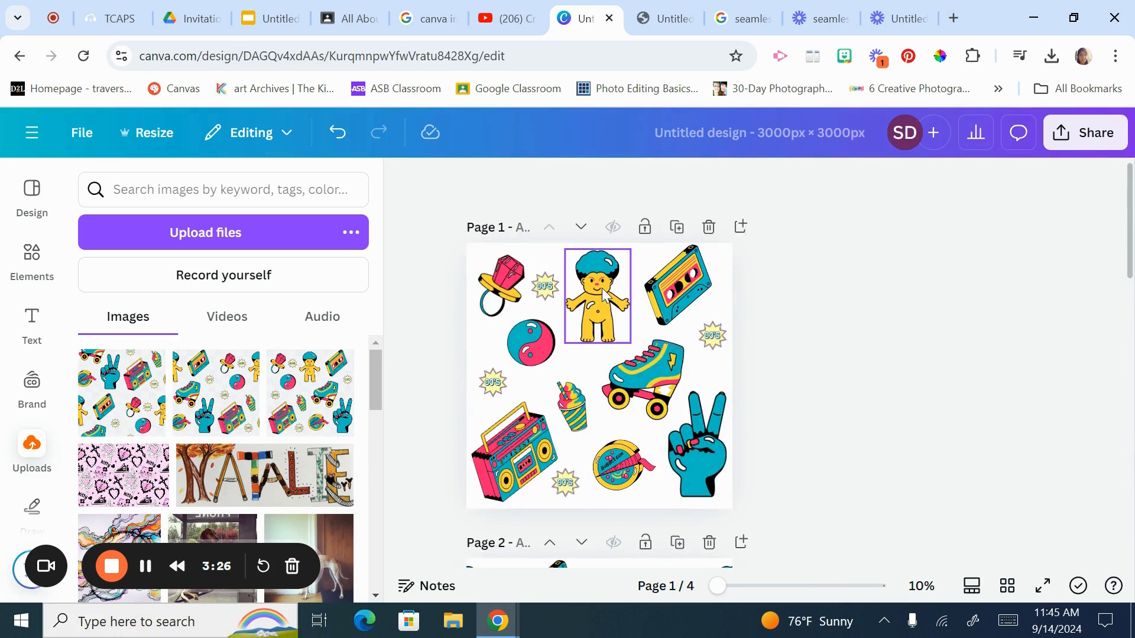
click(544, 289)
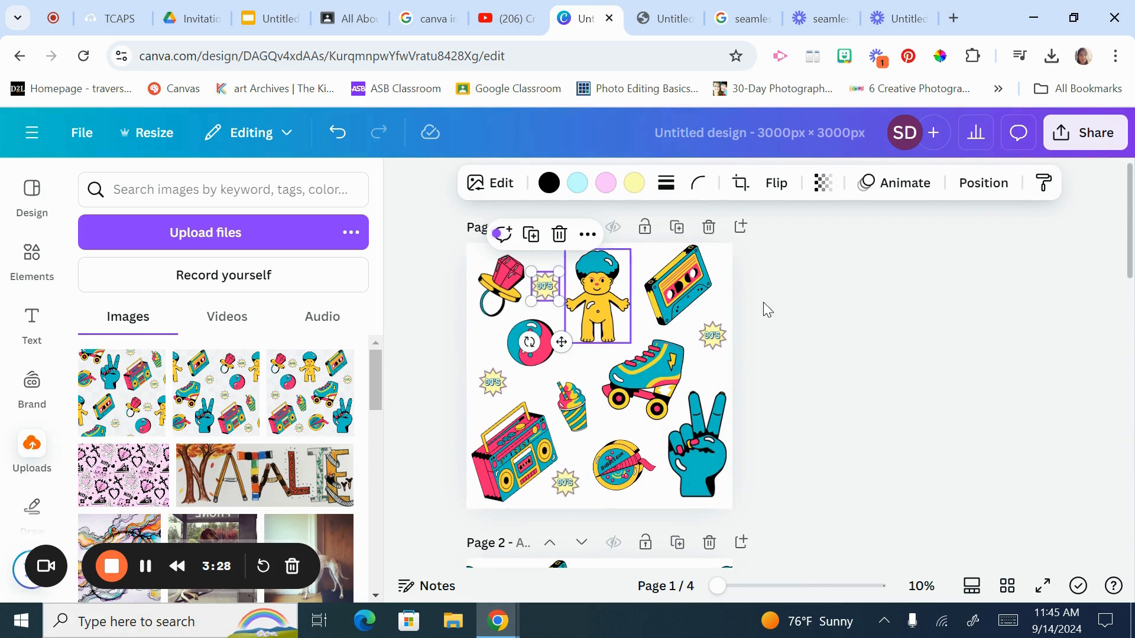
click(906, 317)
scroll(697, 357, down, 15)
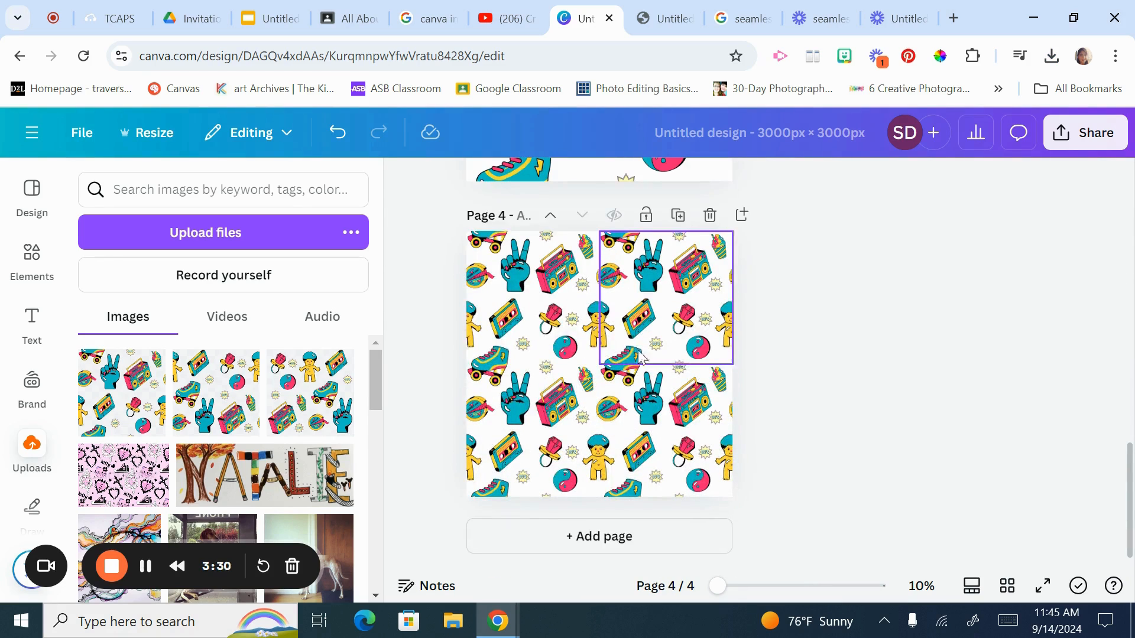
click(546, 332)
key(ctrl+v)
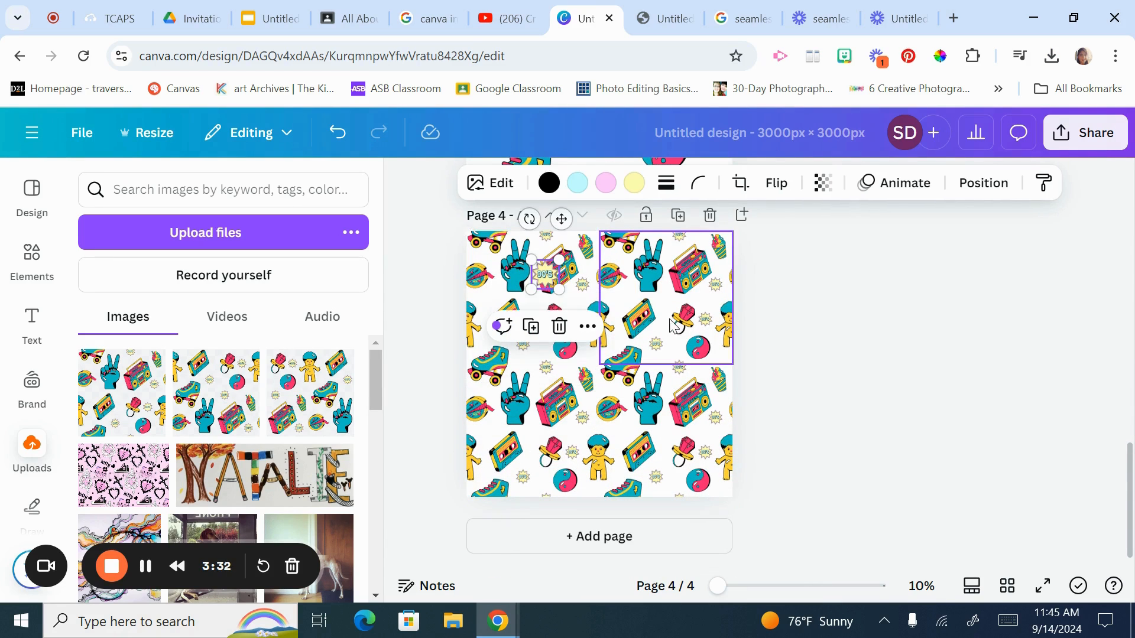
drag(548, 276, 486, 294)
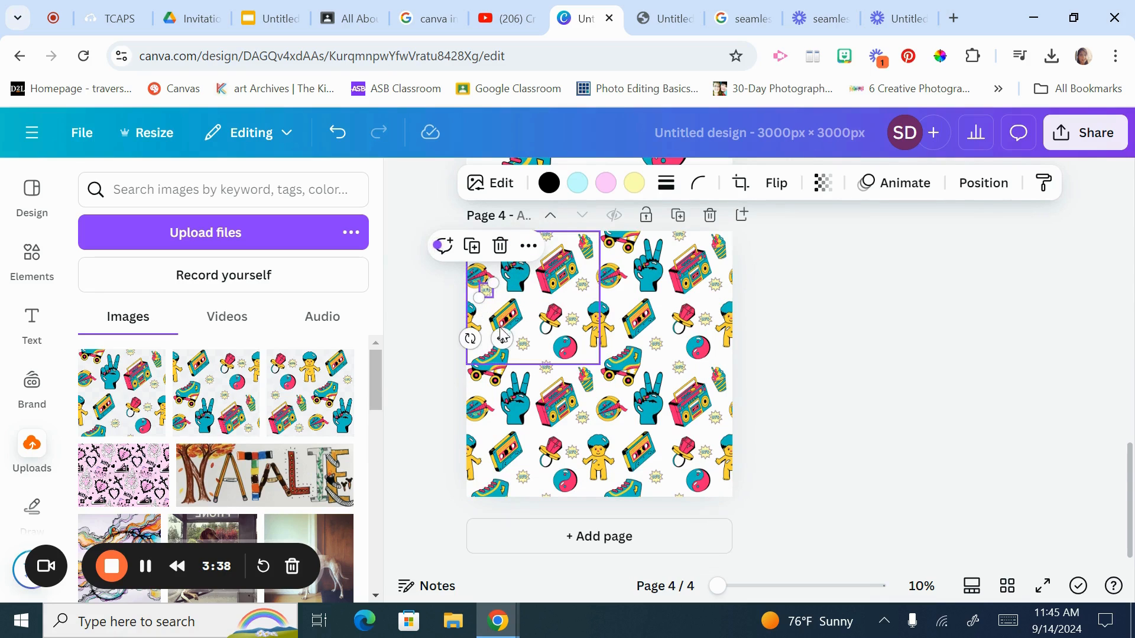
drag(502, 338, 505, 338)
click(839, 313)
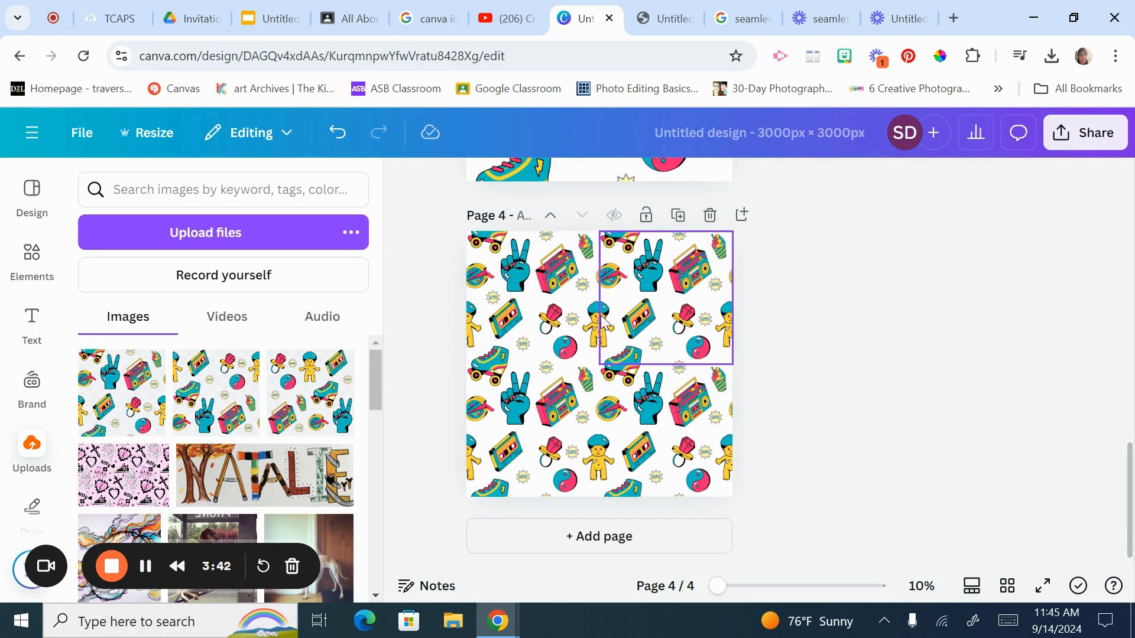
- Duplicate the small starburst and place the copy above the cassette in page 4's upper-right tile, level with the first
click(491, 298)
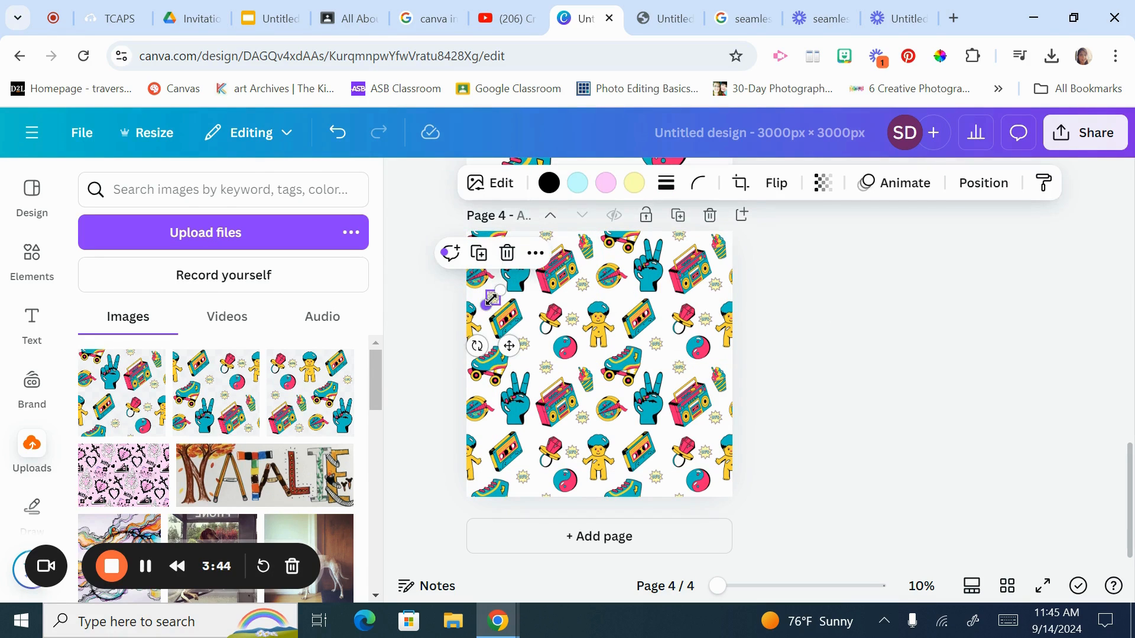
key(ctrl+d)
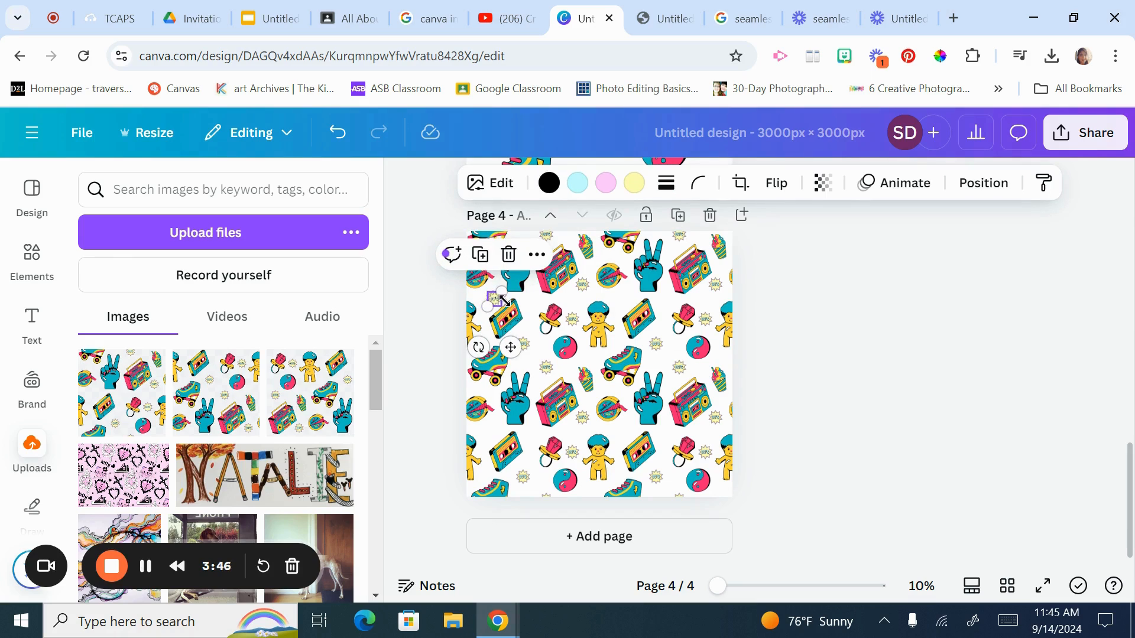
drag(510, 347, 637, 344)
click(866, 353)
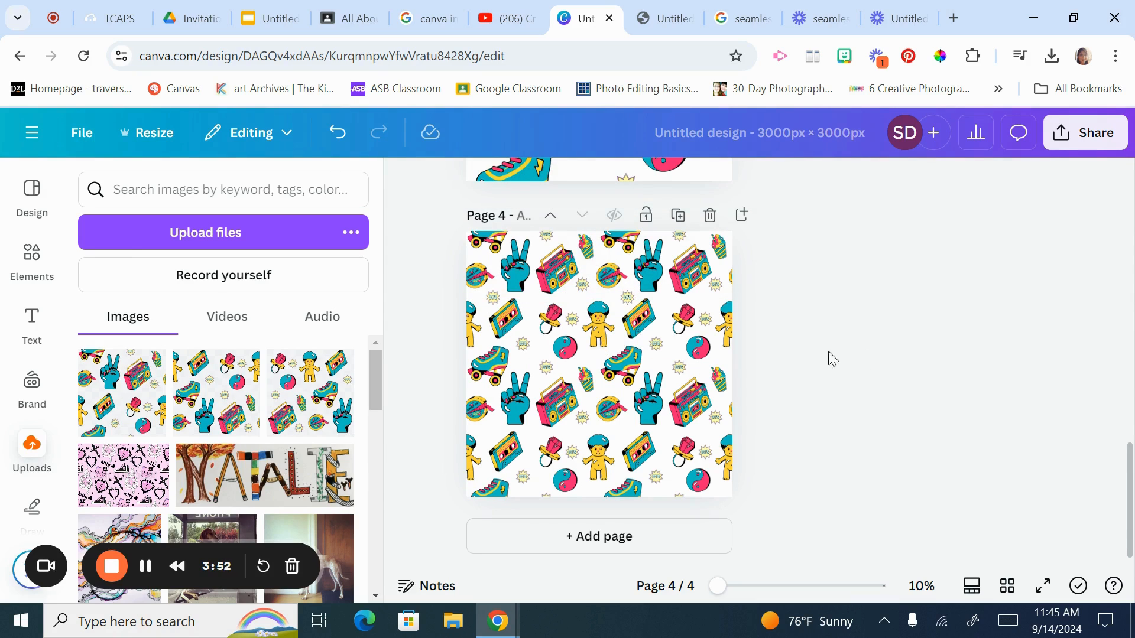
- Select both small starbursts and duplicate them into the matching gaps above the cassettes in page 4's two lower tiles
click(493, 298)
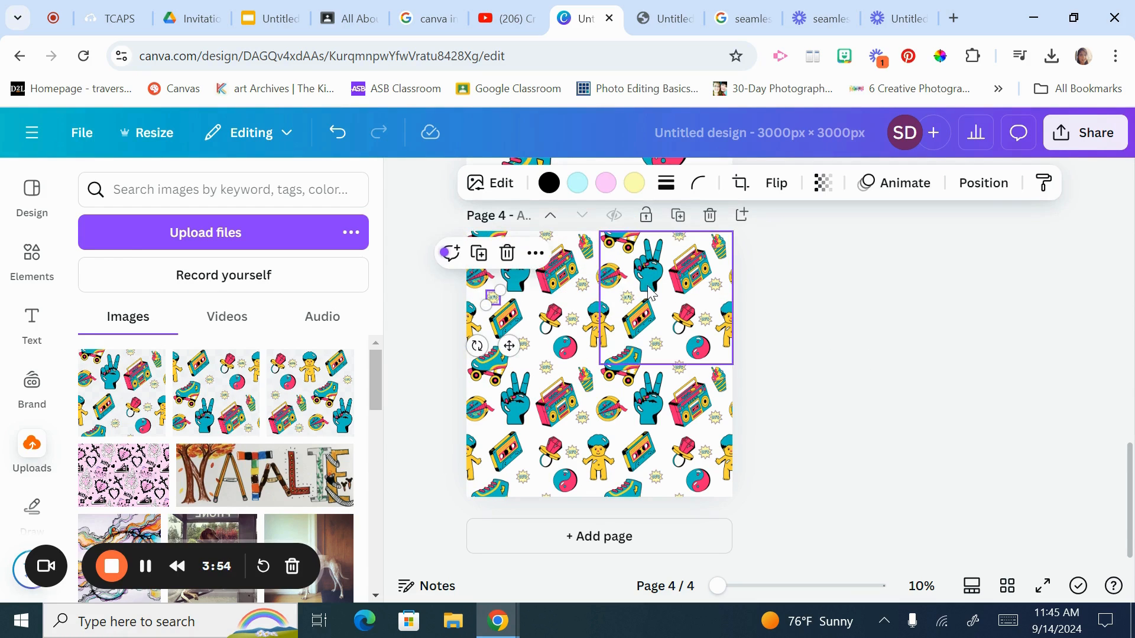
shift+click(628, 299)
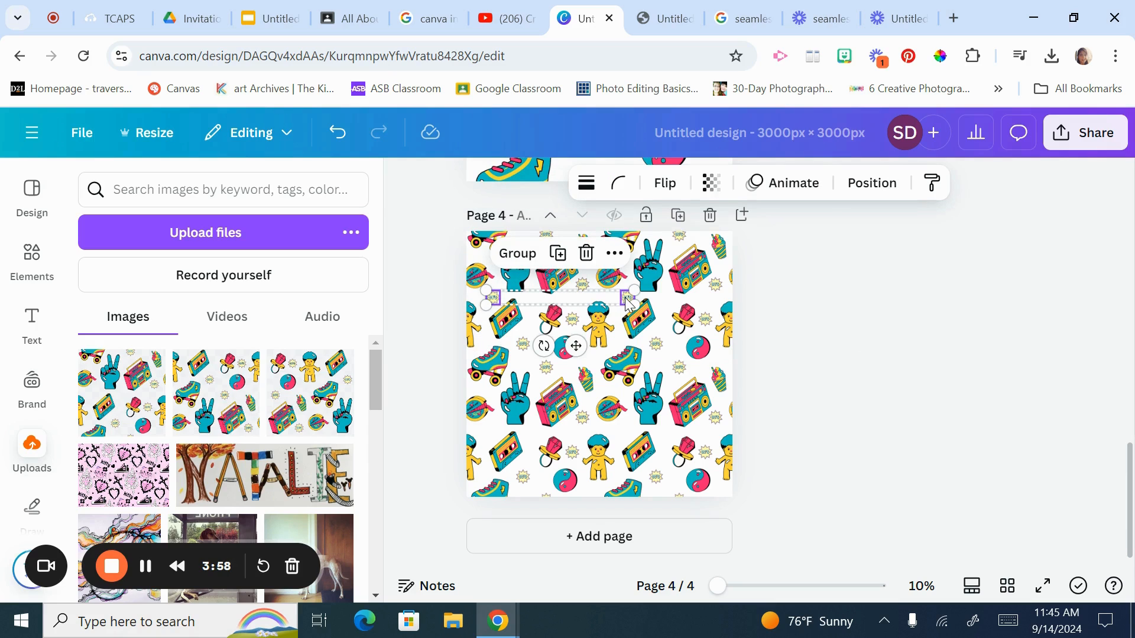
drag(627, 300, 623, 431)
click(962, 369)
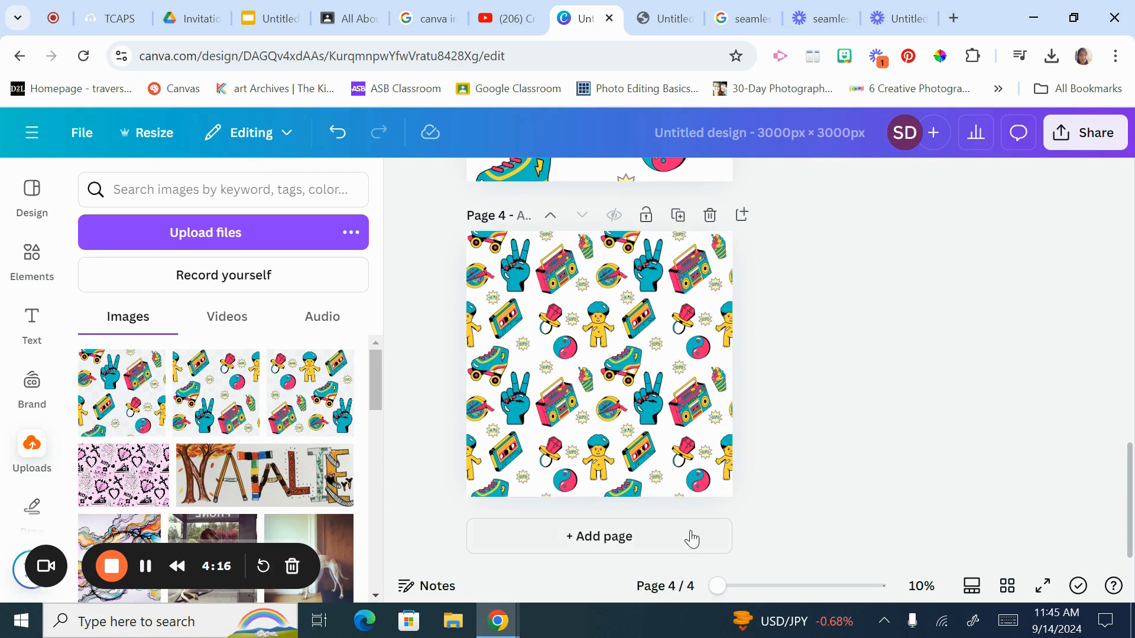
- Download only page 4 as a PNG with a transparent background
click(1085, 133)
click(814, 507)
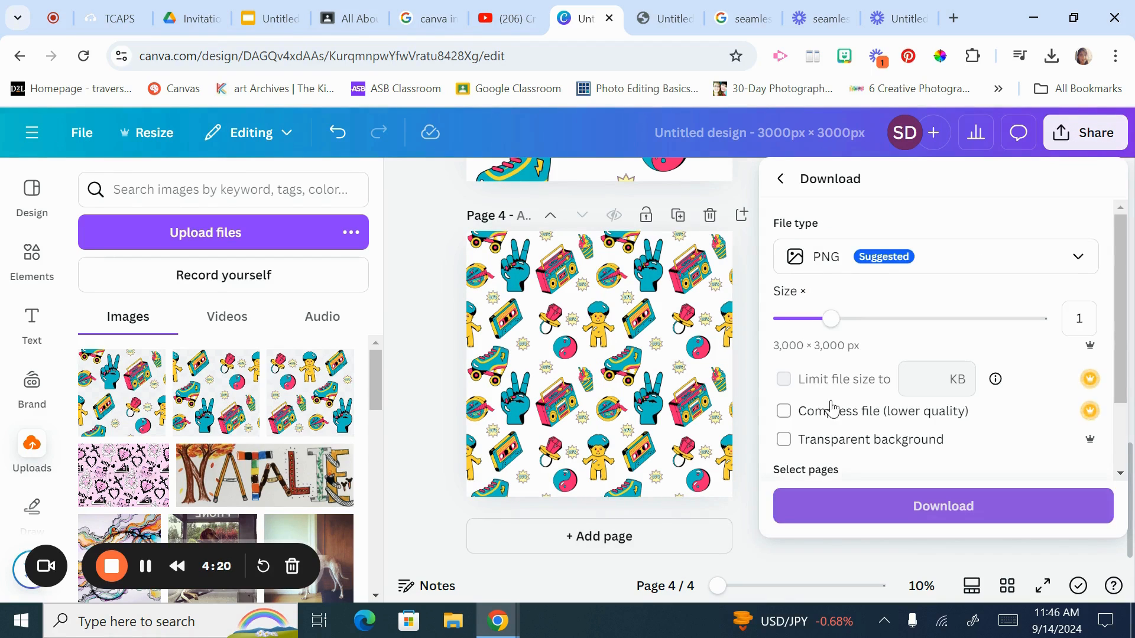
scroll(872, 416, down, 3)
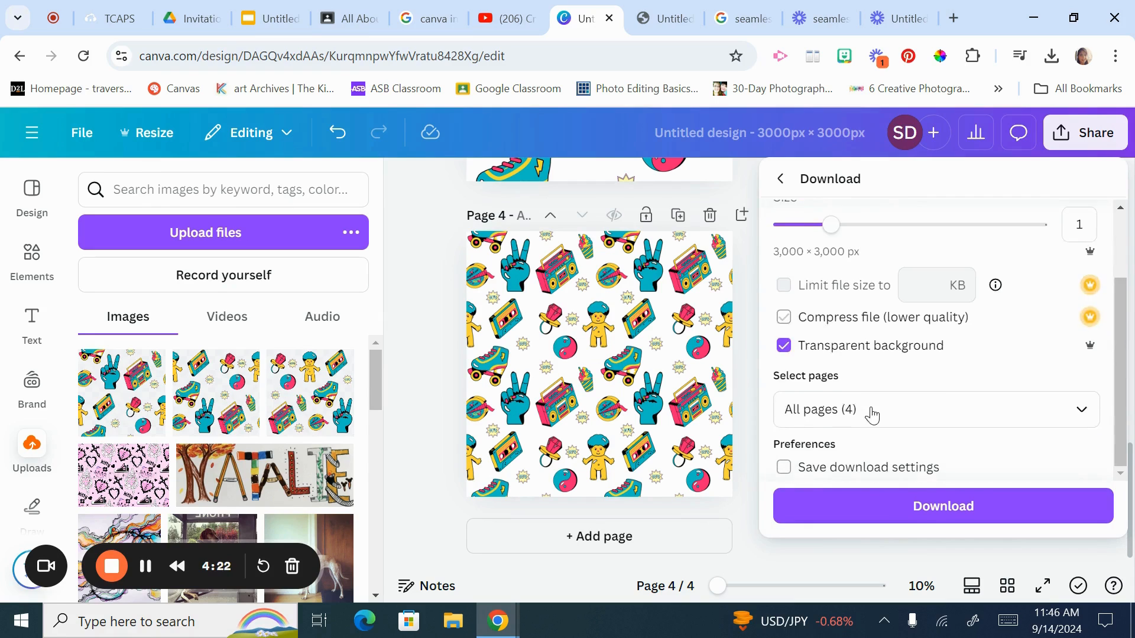
click(867, 412)
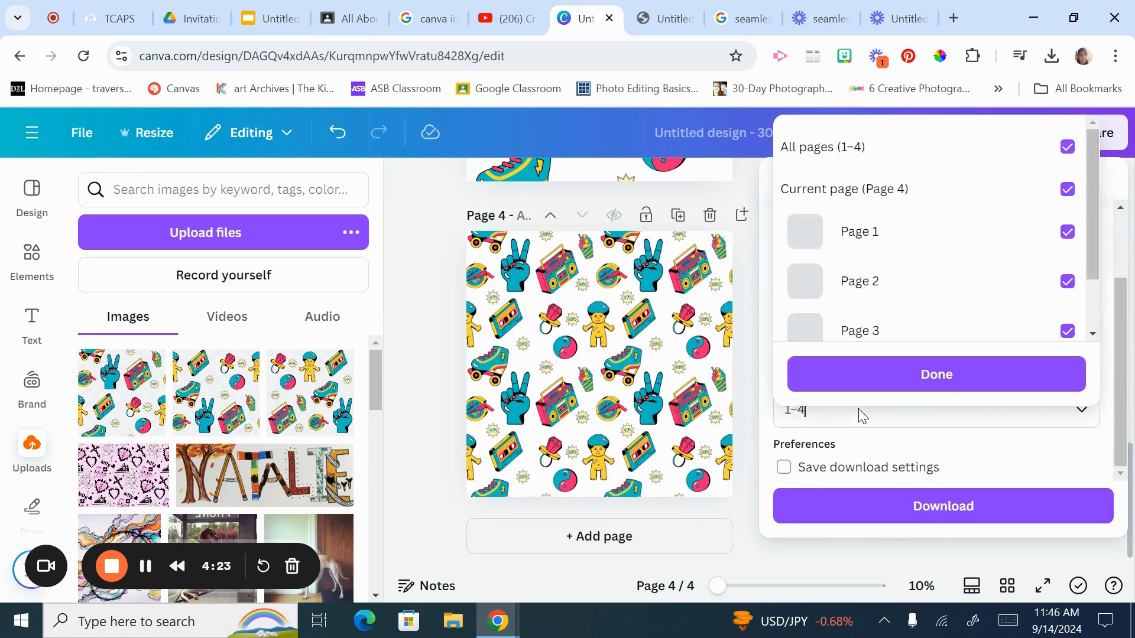
click(1067, 147)
scroll(1040, 284, down, 2)
click(1058, 313)
click(1064, 311)
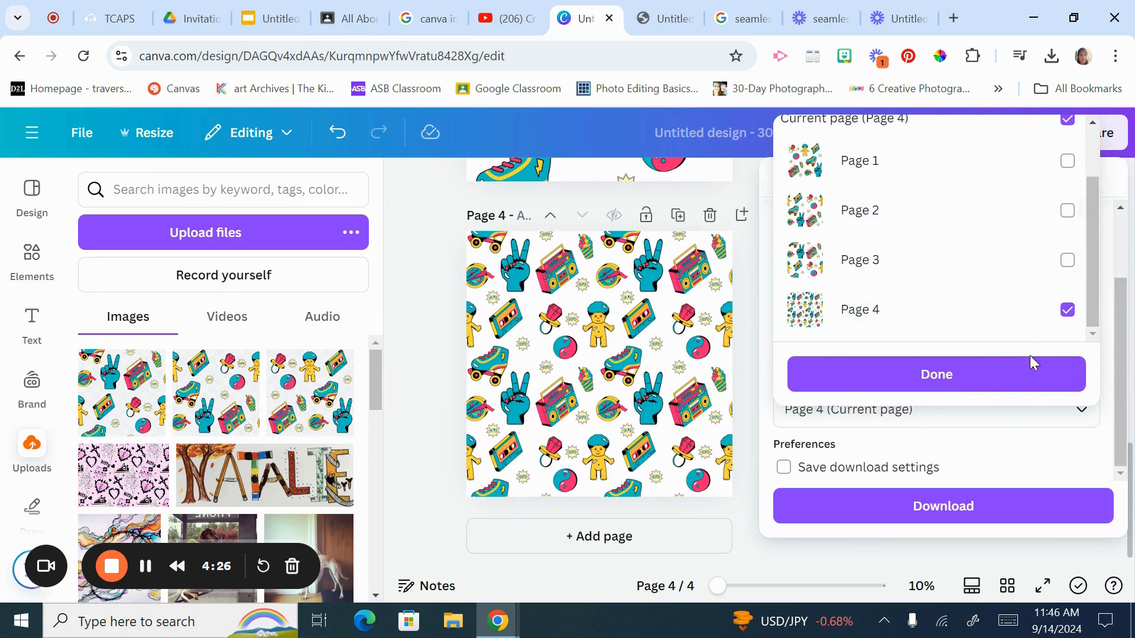
click(1031, 375)
click(1003, 504)
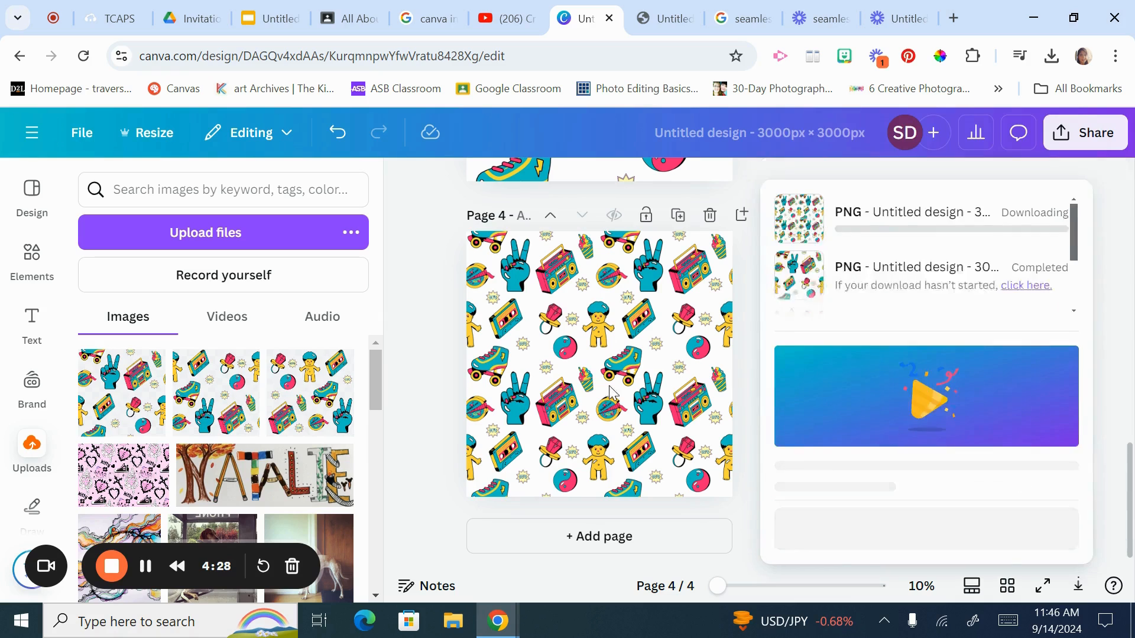
- Add a blank fifth page and give it the light blue document color as background
click(650, 551)
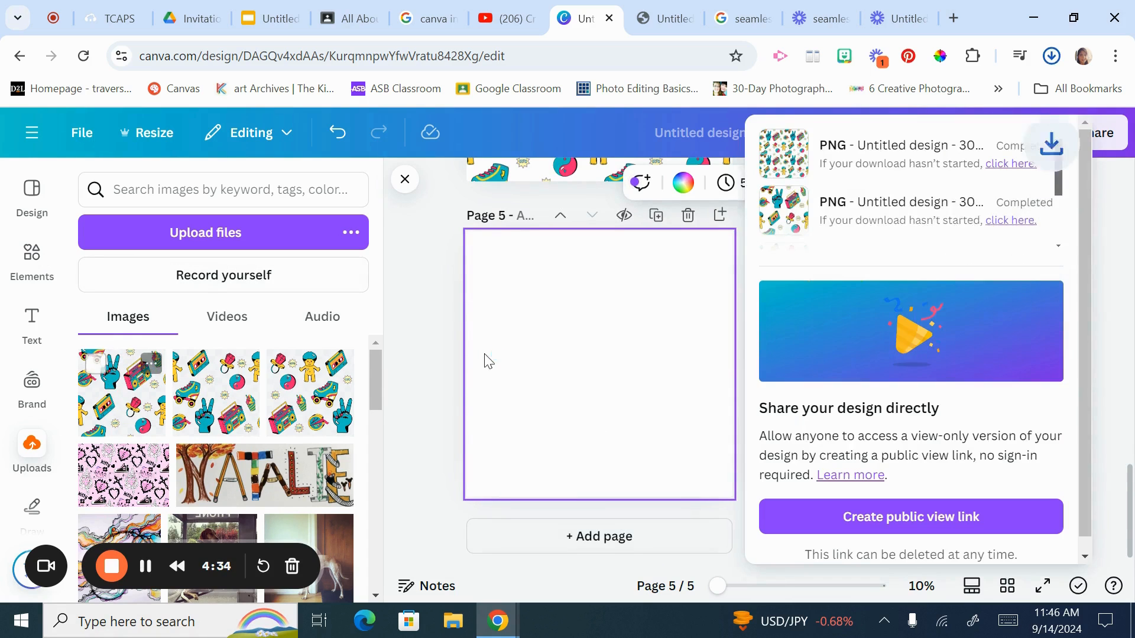
click(683, 183)
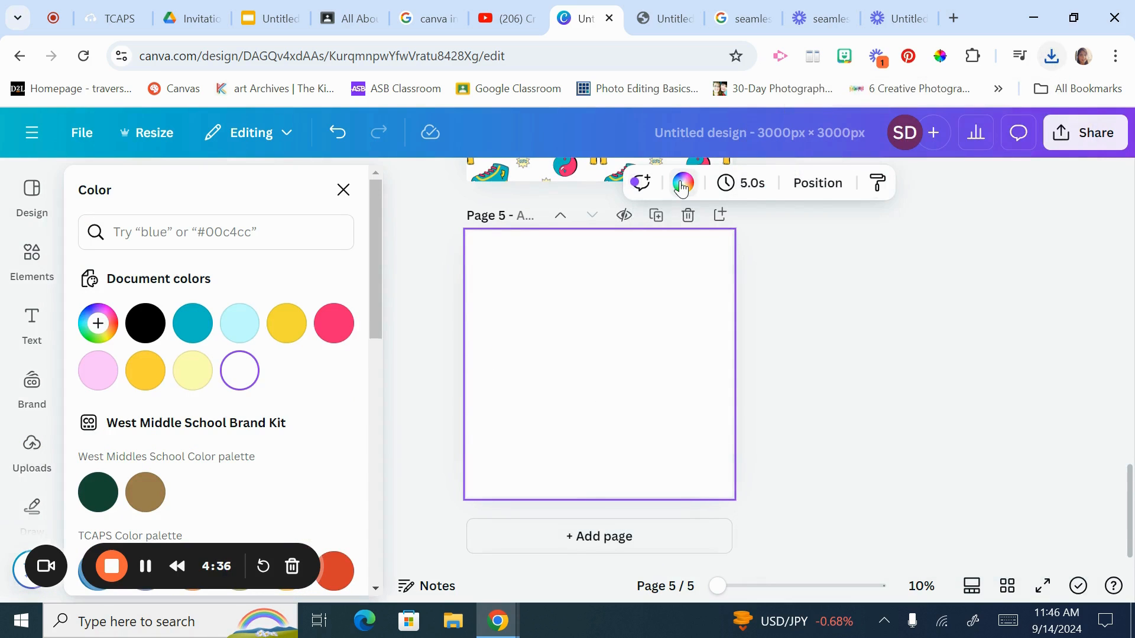
click(240, 323)
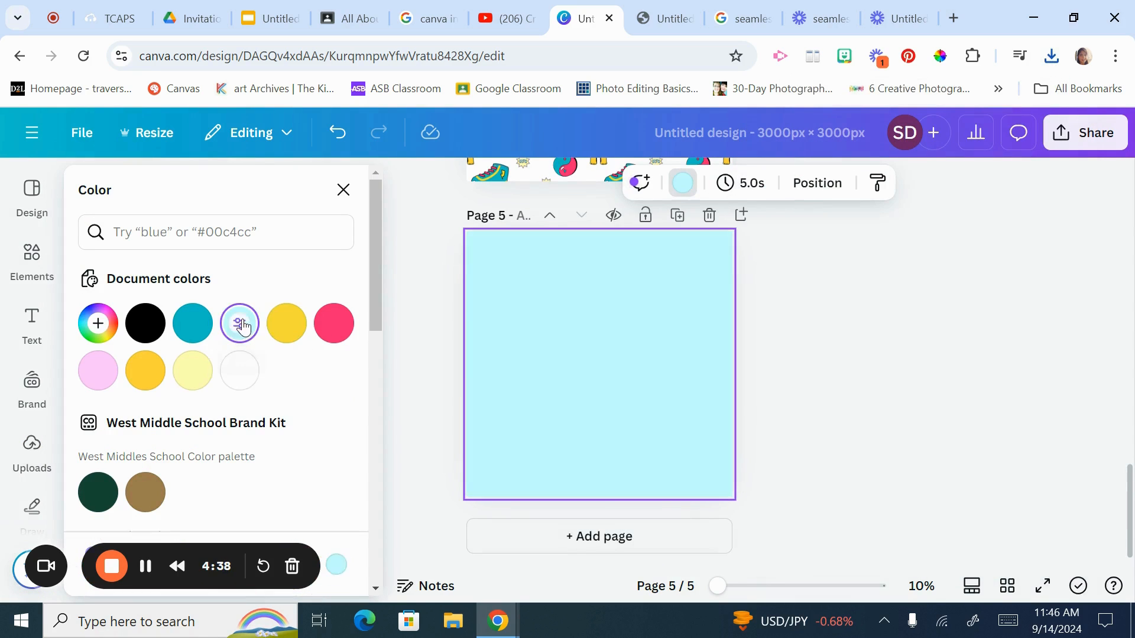
- Upload the image Untitled design (16) from the Downloads folder
click(29, 455)
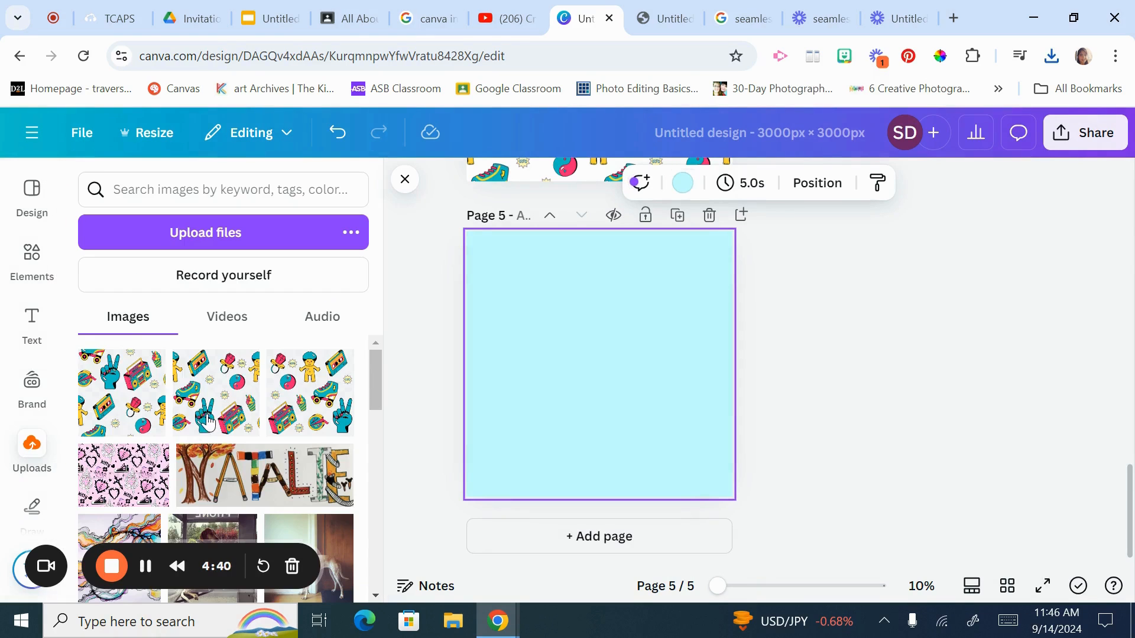
click(198, 242)
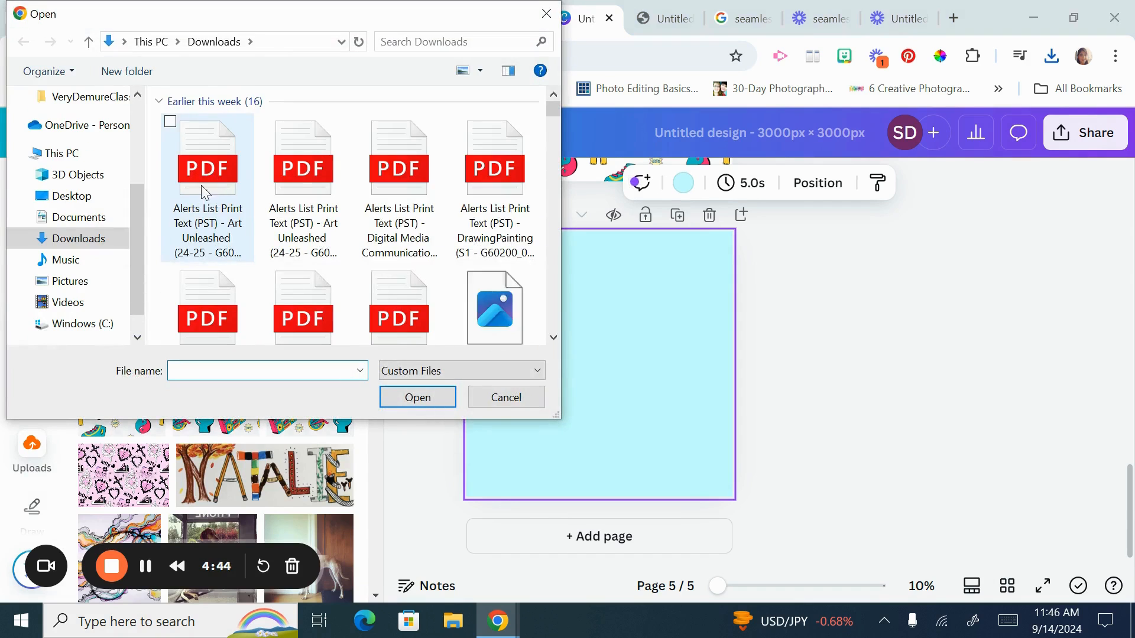
click(215, 183)
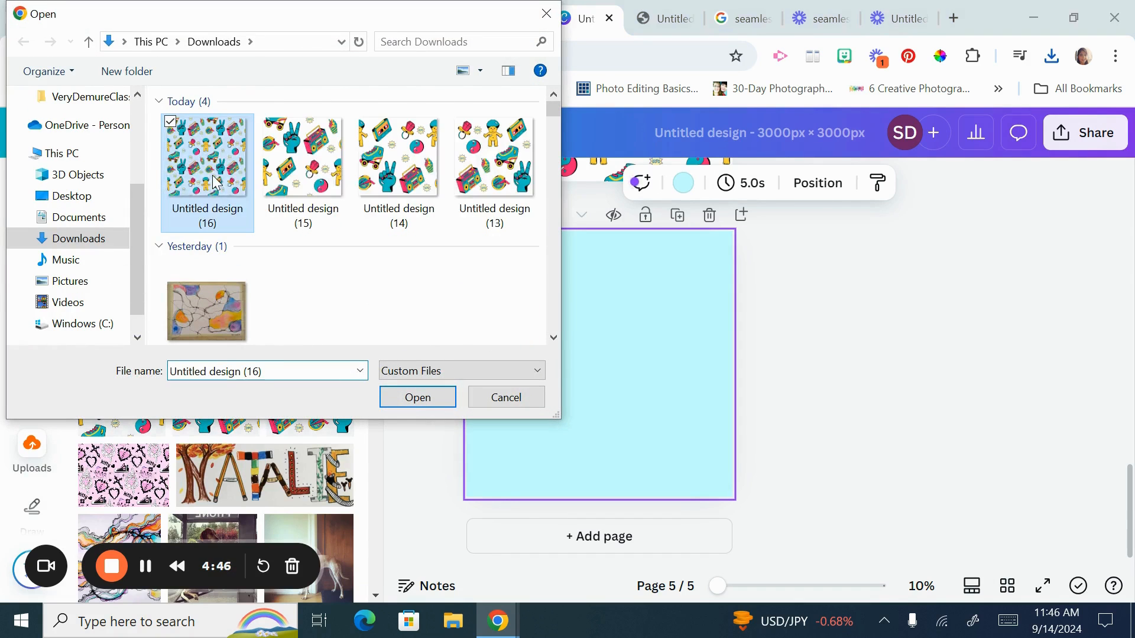
click(419, 398)
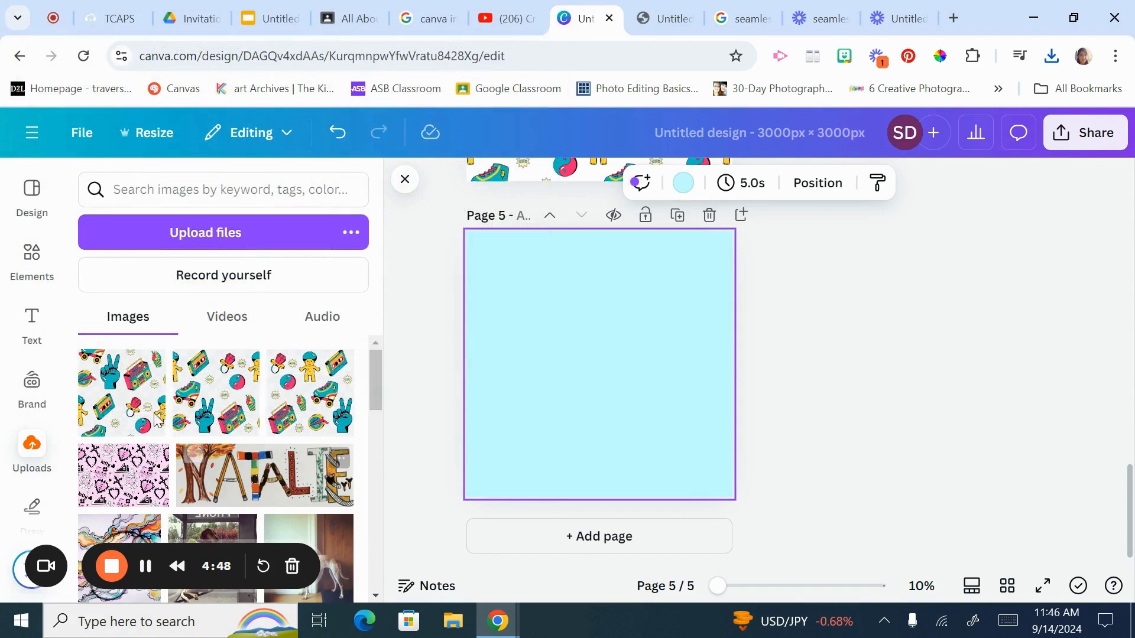
- Place the uploaded transparent pattern on page 5 and resize it to 3,000 × 3,000 so it covers the whole page
drag(127, 399, 579, 323)
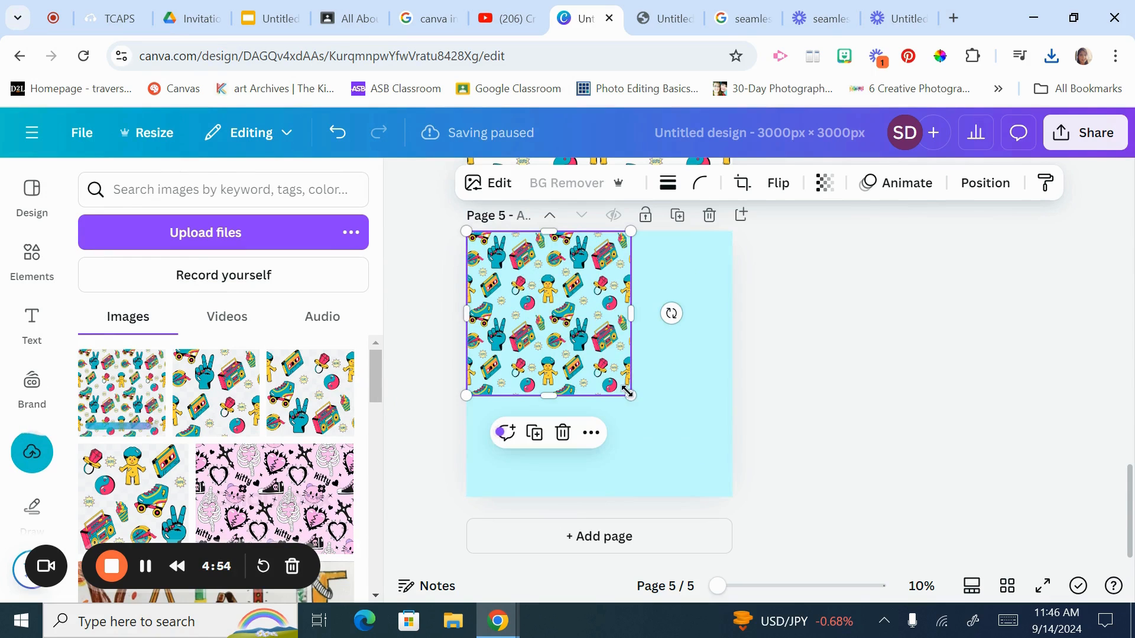
drag(628, 393, 727, 493)
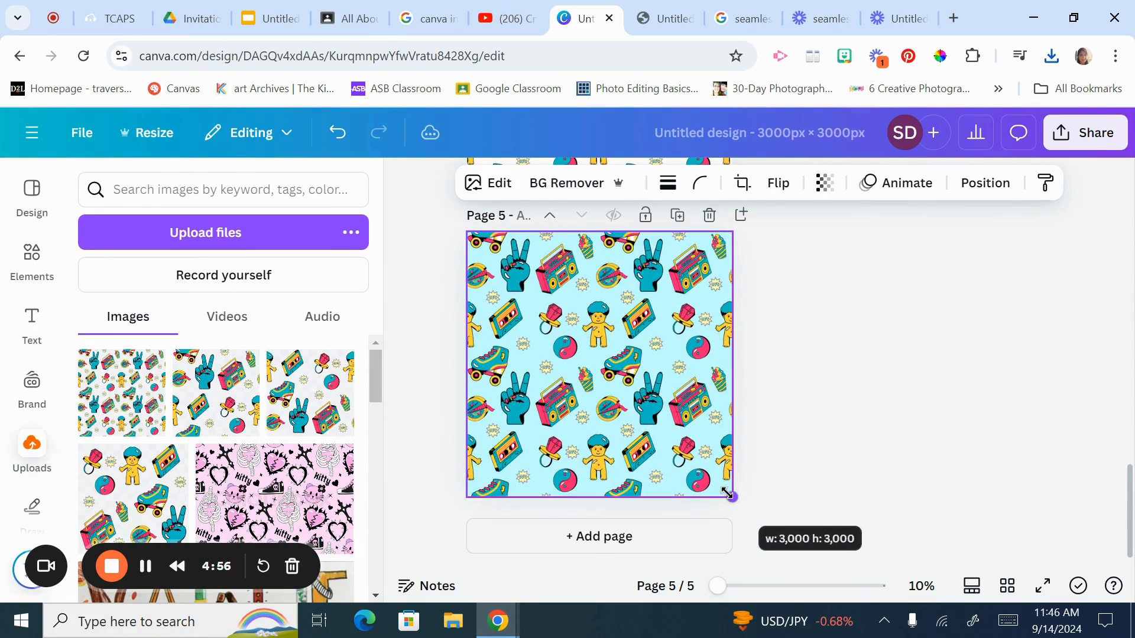
click(965, 397)
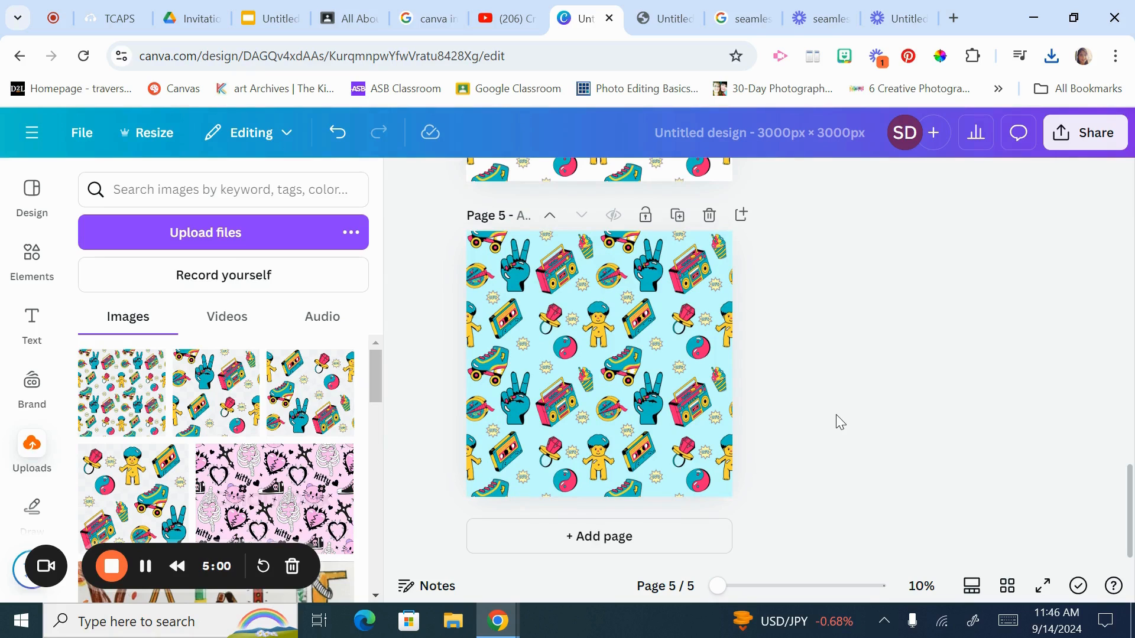
- Review pages 1 through 5 to compare the stages of the pattern
scroll(744, 432, up, 20)
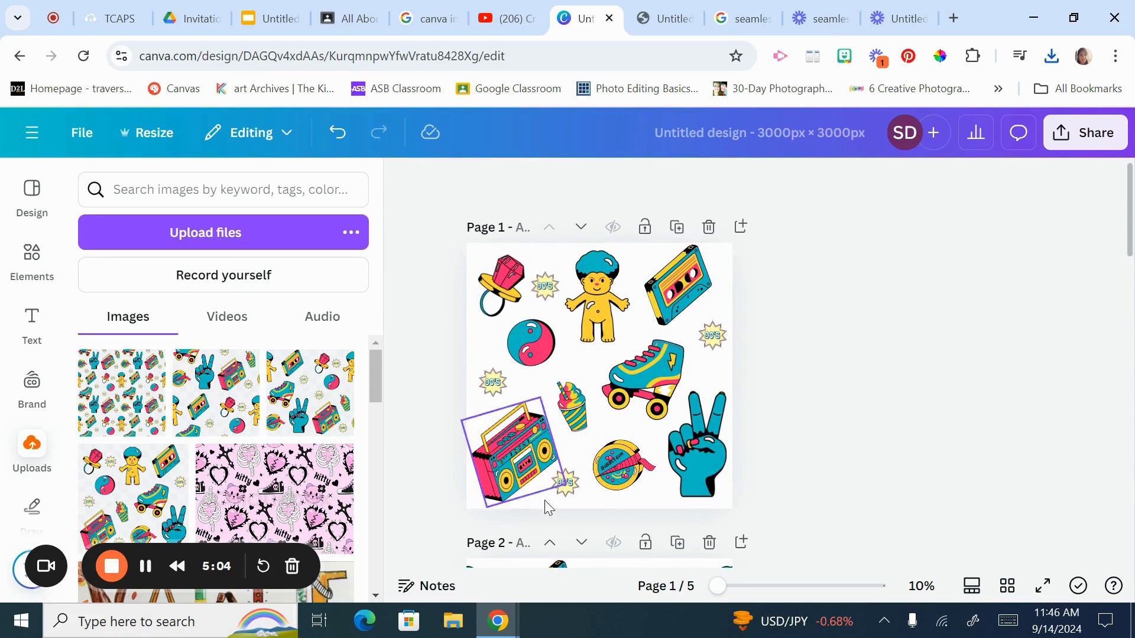
scroll(751, 346, down, 5)
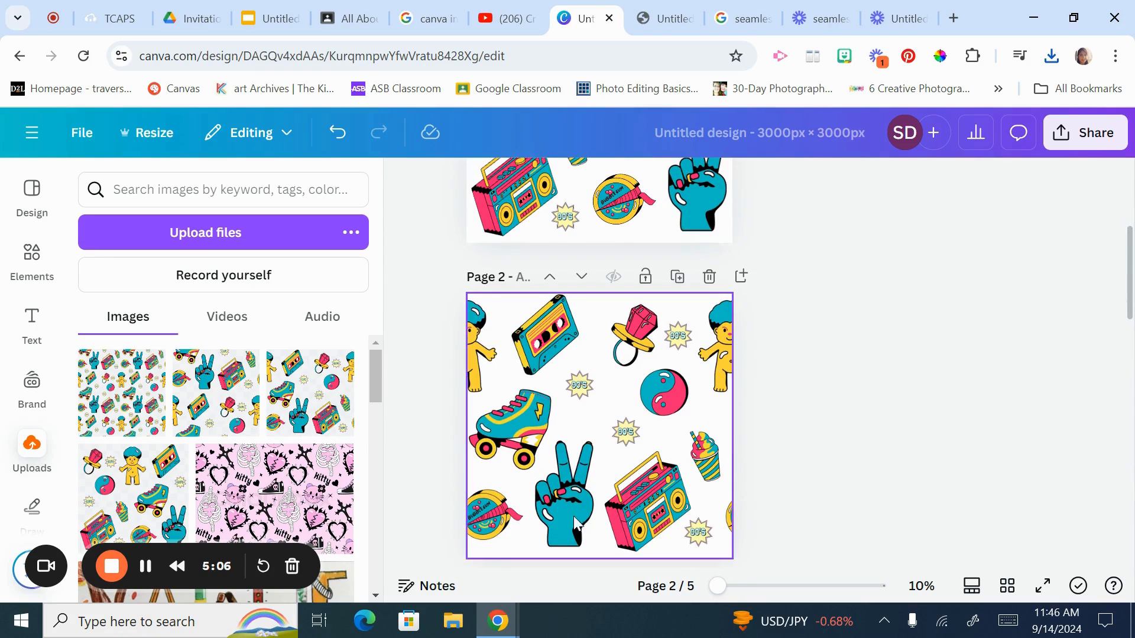
scroll(550, 454, down, 6)
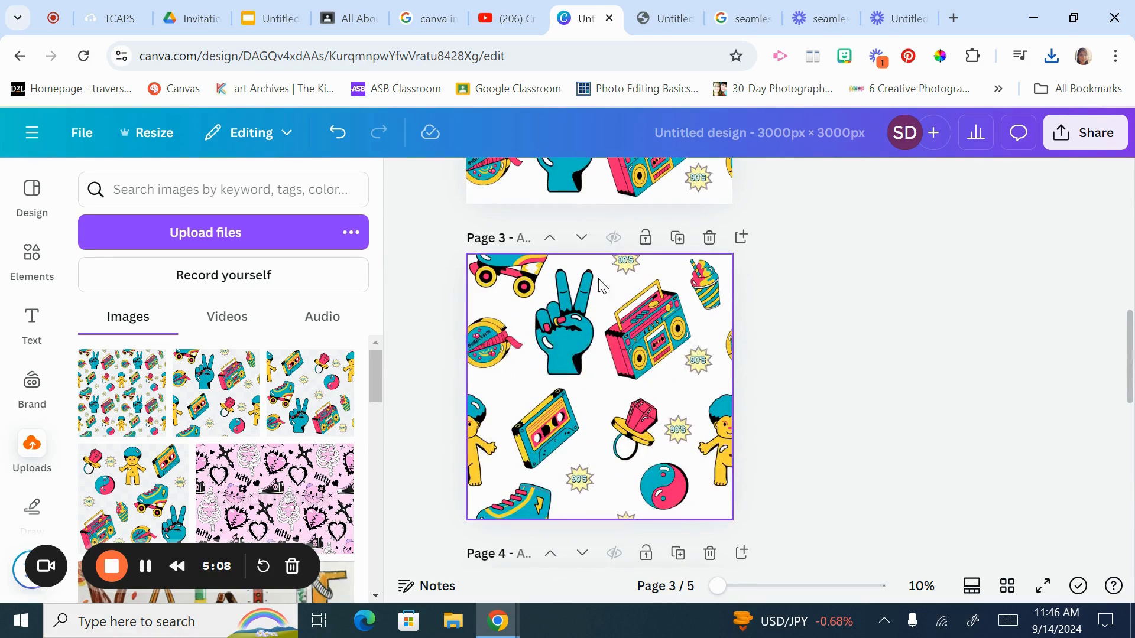
scroll(590, 380, down, 6)
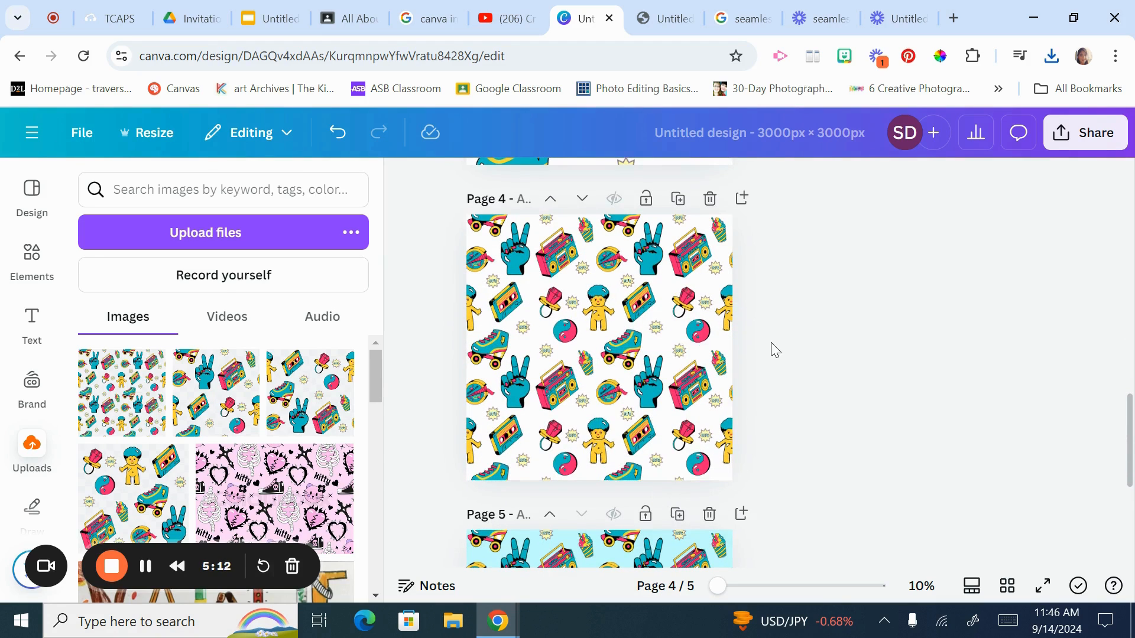
scroll(764, 352, down, 5)
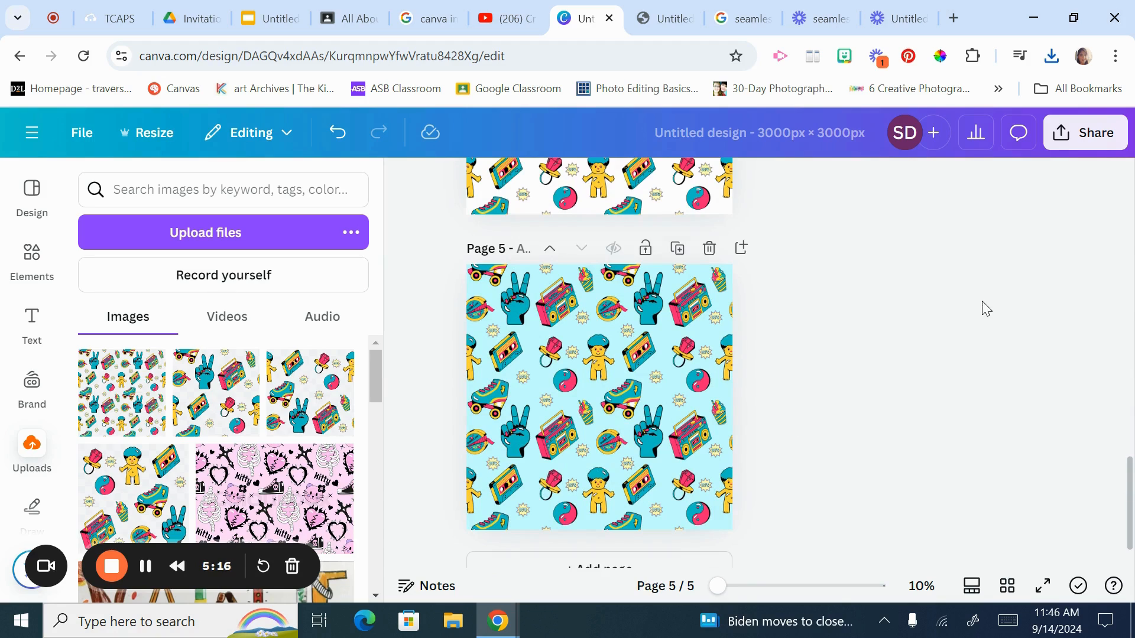
- Download all 5 pages of the design as a PDF Print file with the RGB color profile
click(1084, 142)
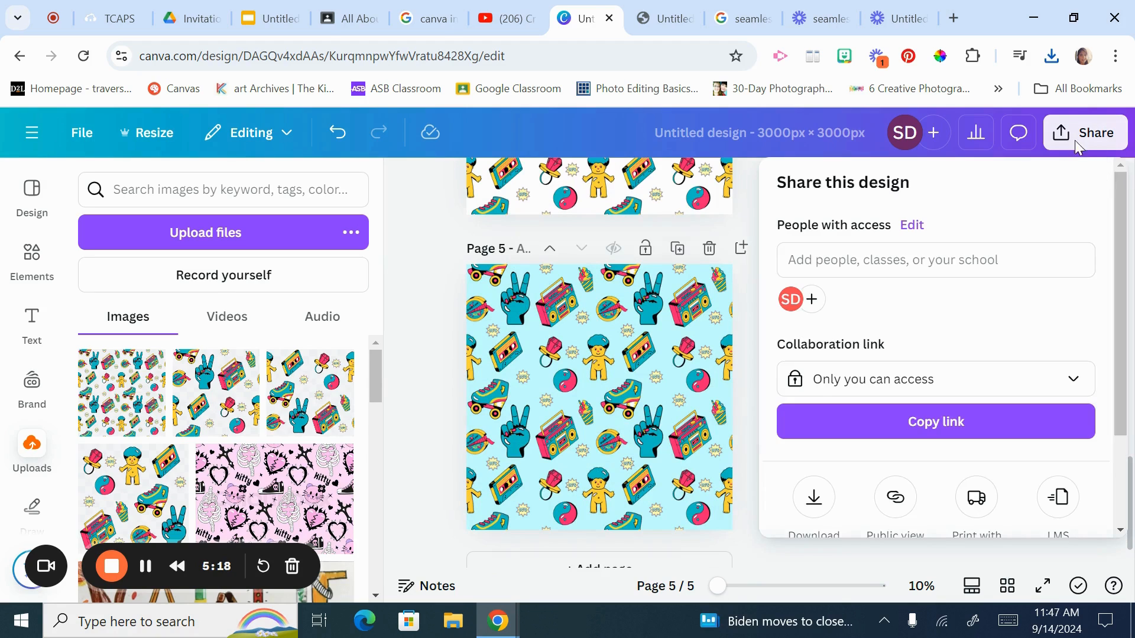
scroll(904, 291, down, 2)
click(812, 408)
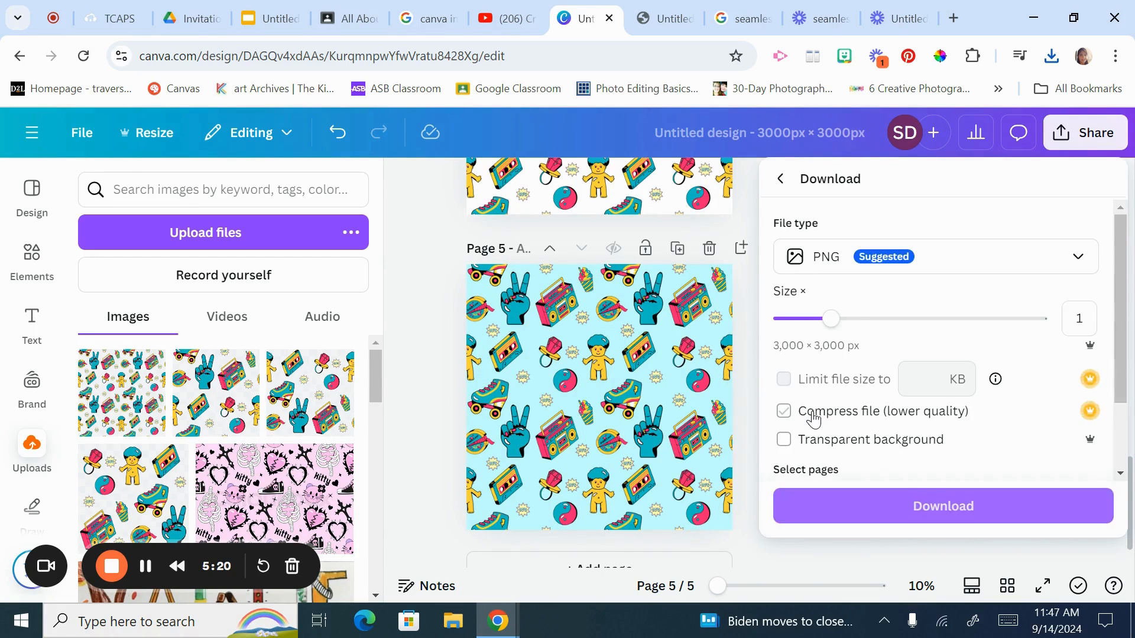
click(854, 278)
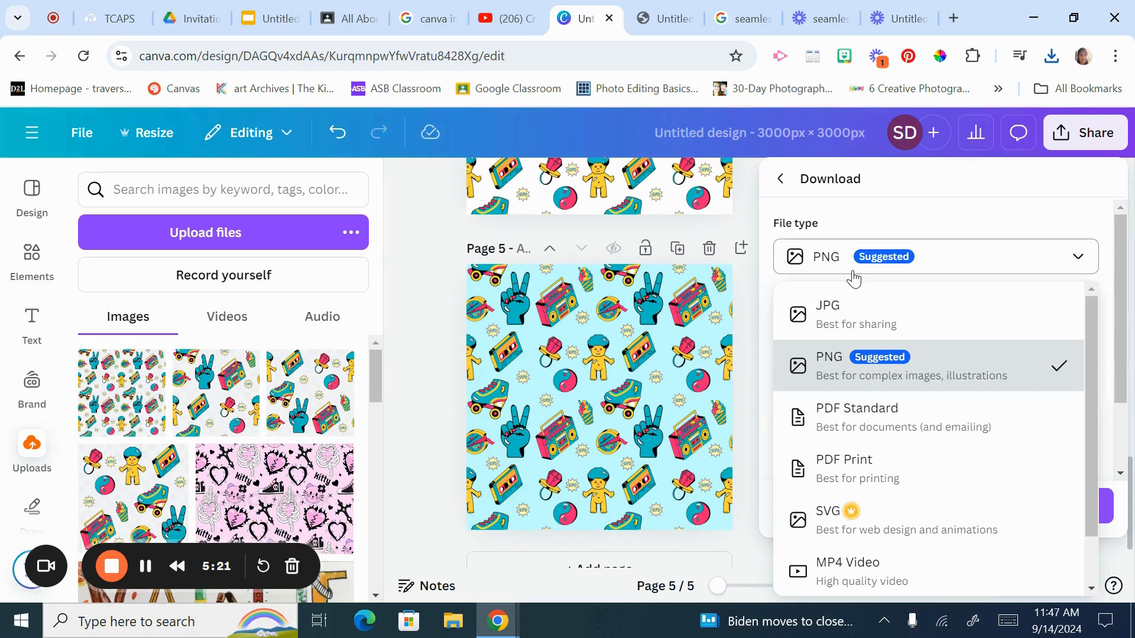
click(858, 468)
scroll(925, 364, down, 1)
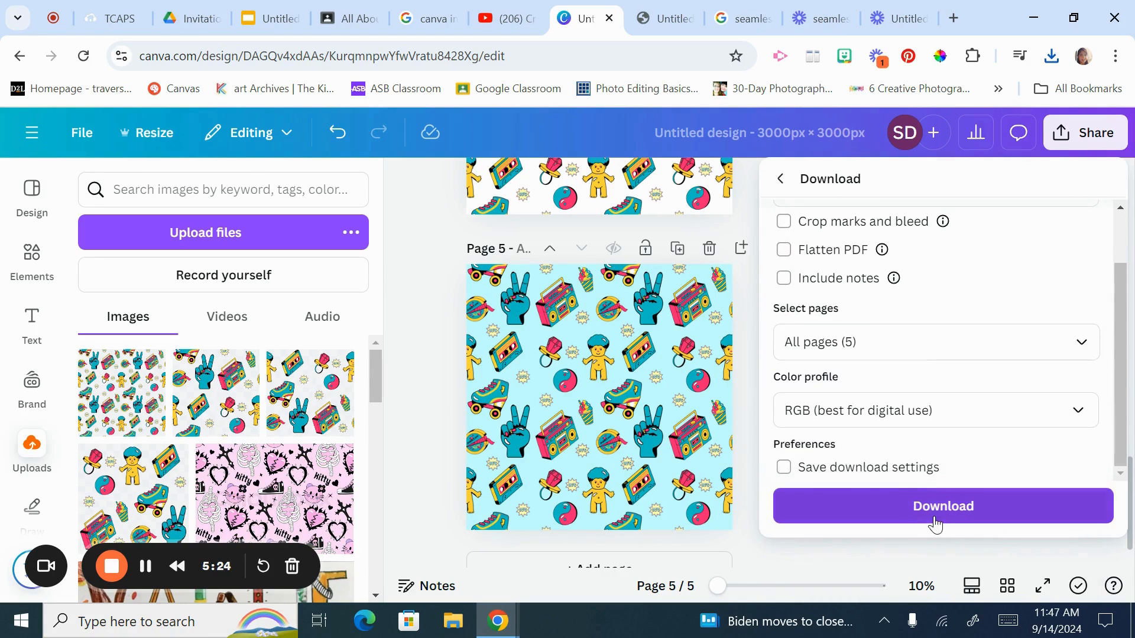
click(933, 508)
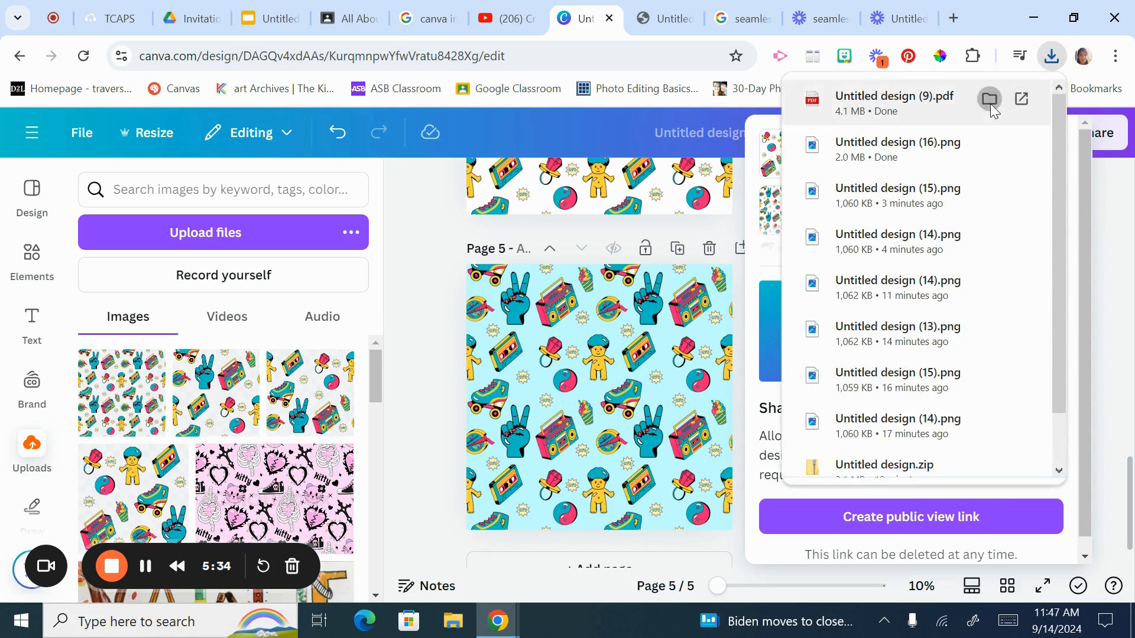
- Open the downloaded Untitled design (9) PDF from the Downloads folder and check its pages 1 through 5
click(988, 103)
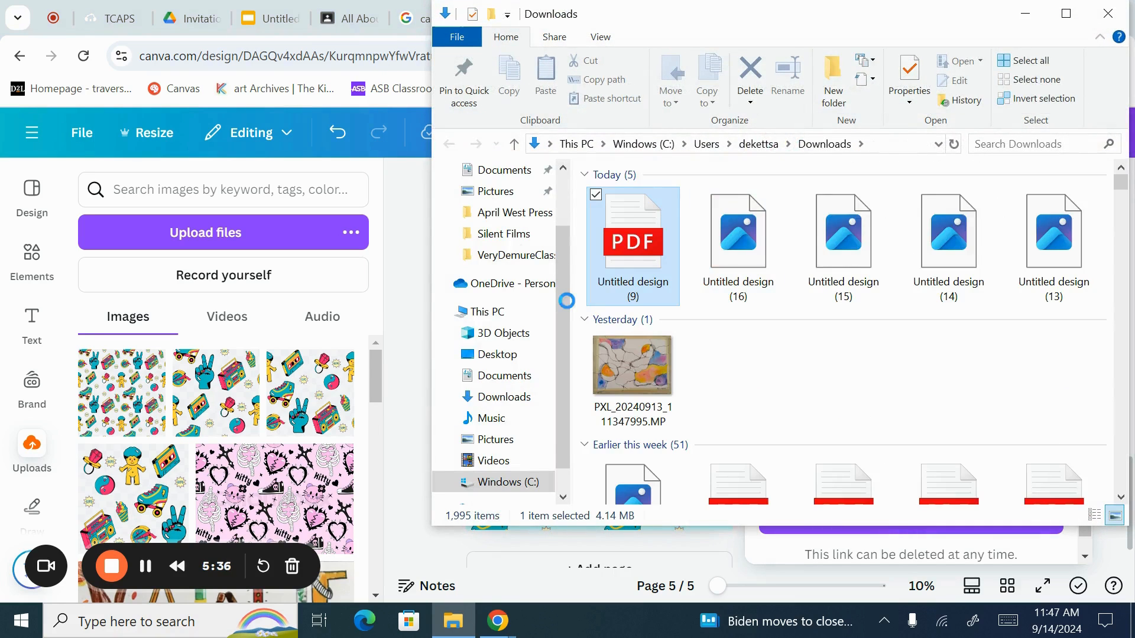
double_click(637, 263)
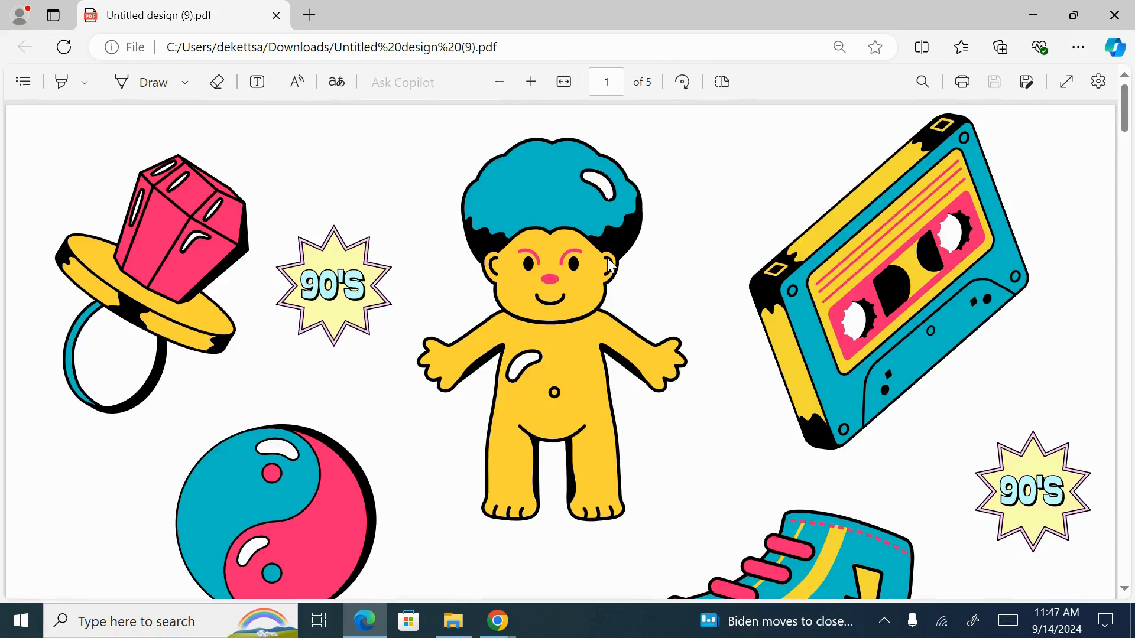
scroll(607, 259, down, 8)
scroll(612, 266, down, 10)
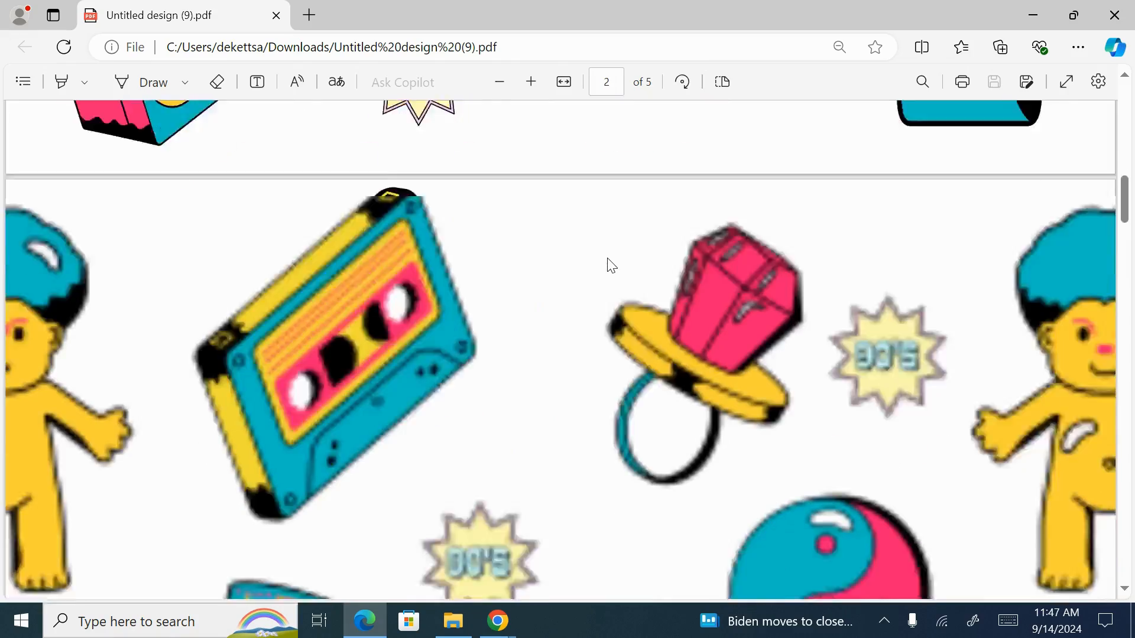
scroll(612, 266, down, 10)
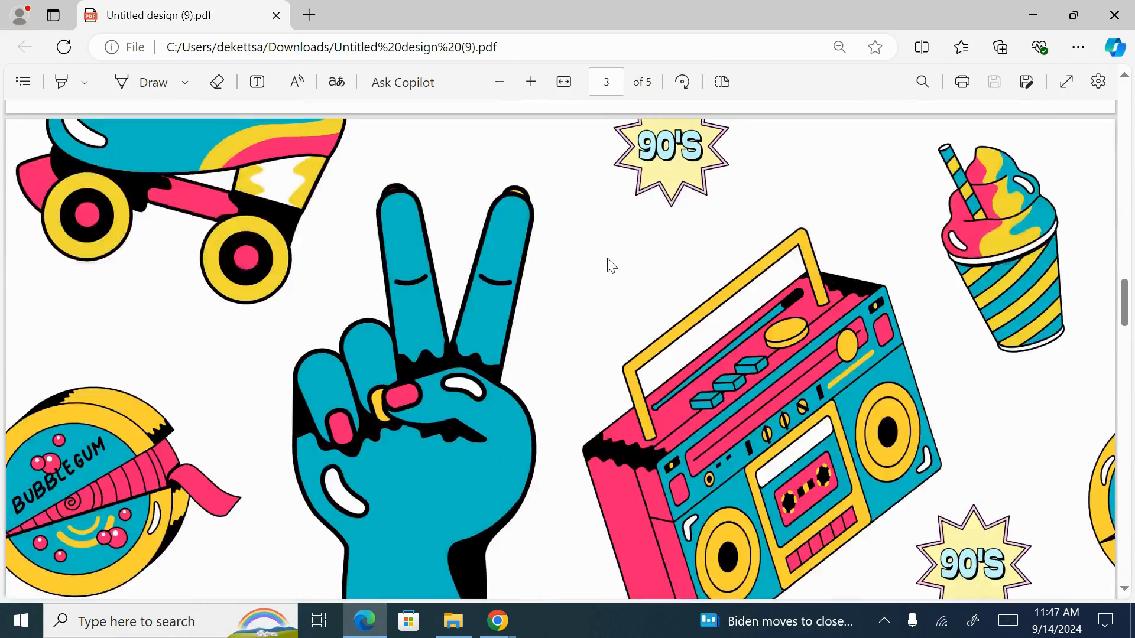
scroll(612, 266, down, 10)
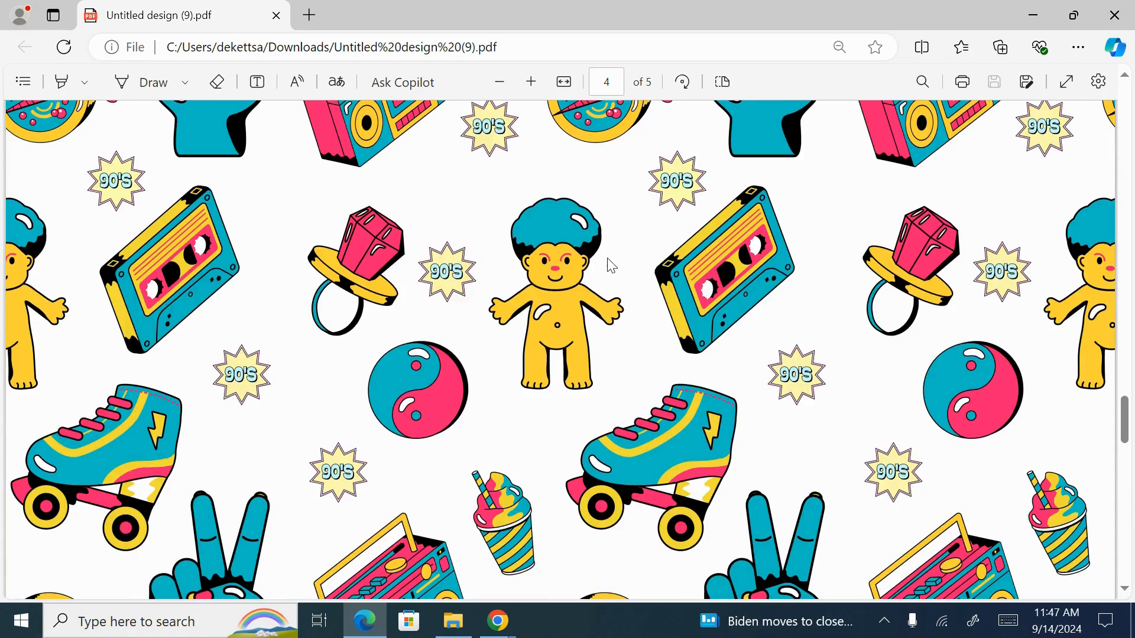
scroll(612, 266, down, 10)
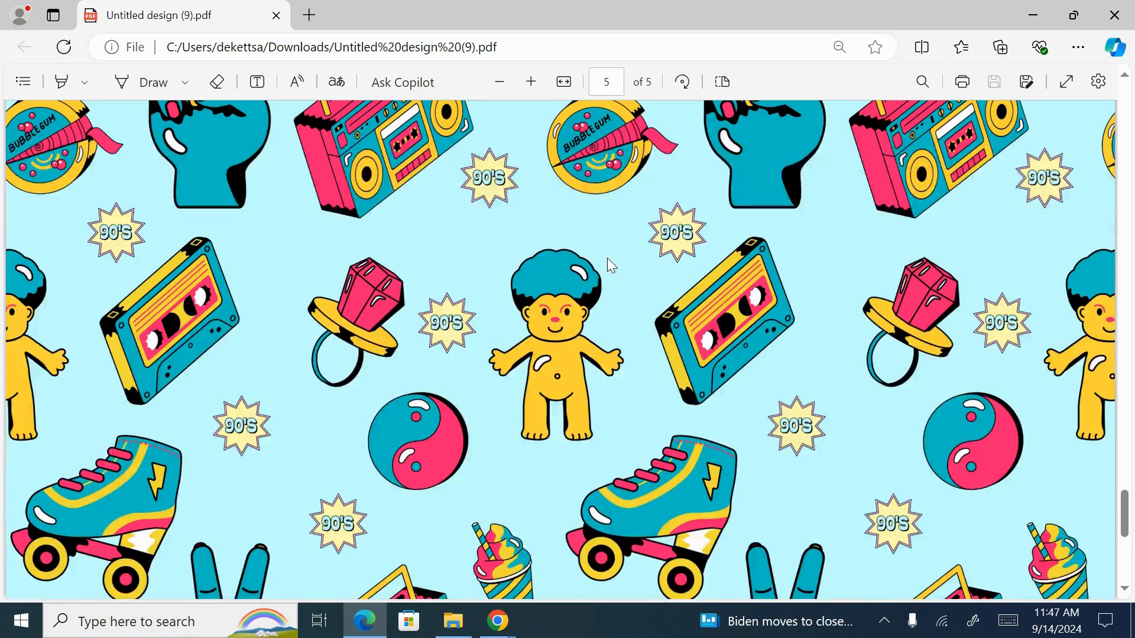
click(1115, 15)
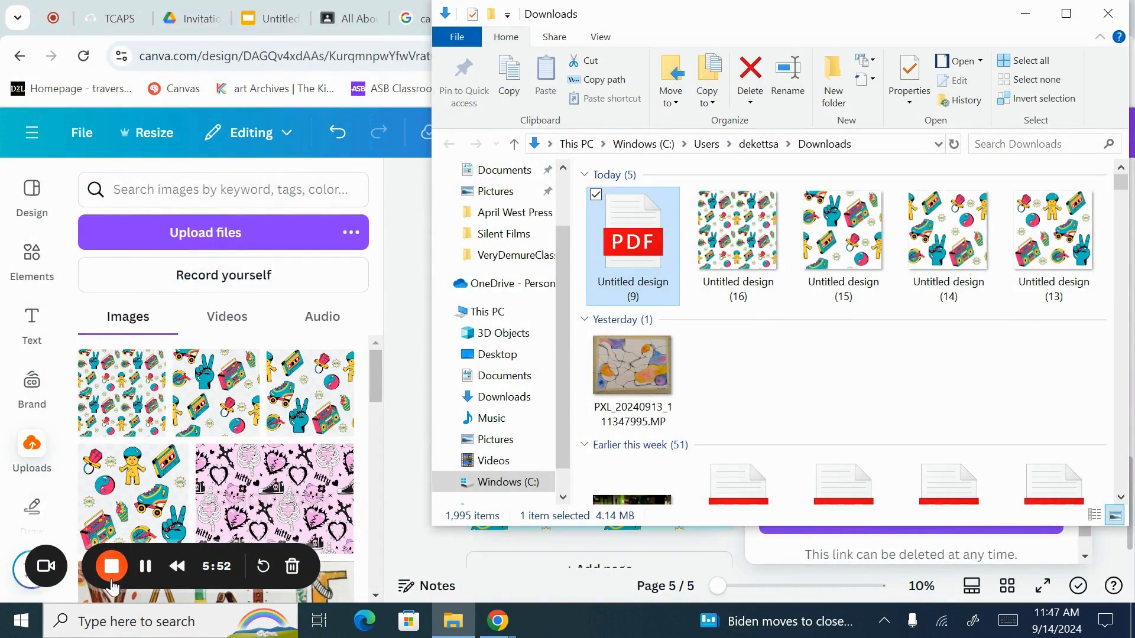